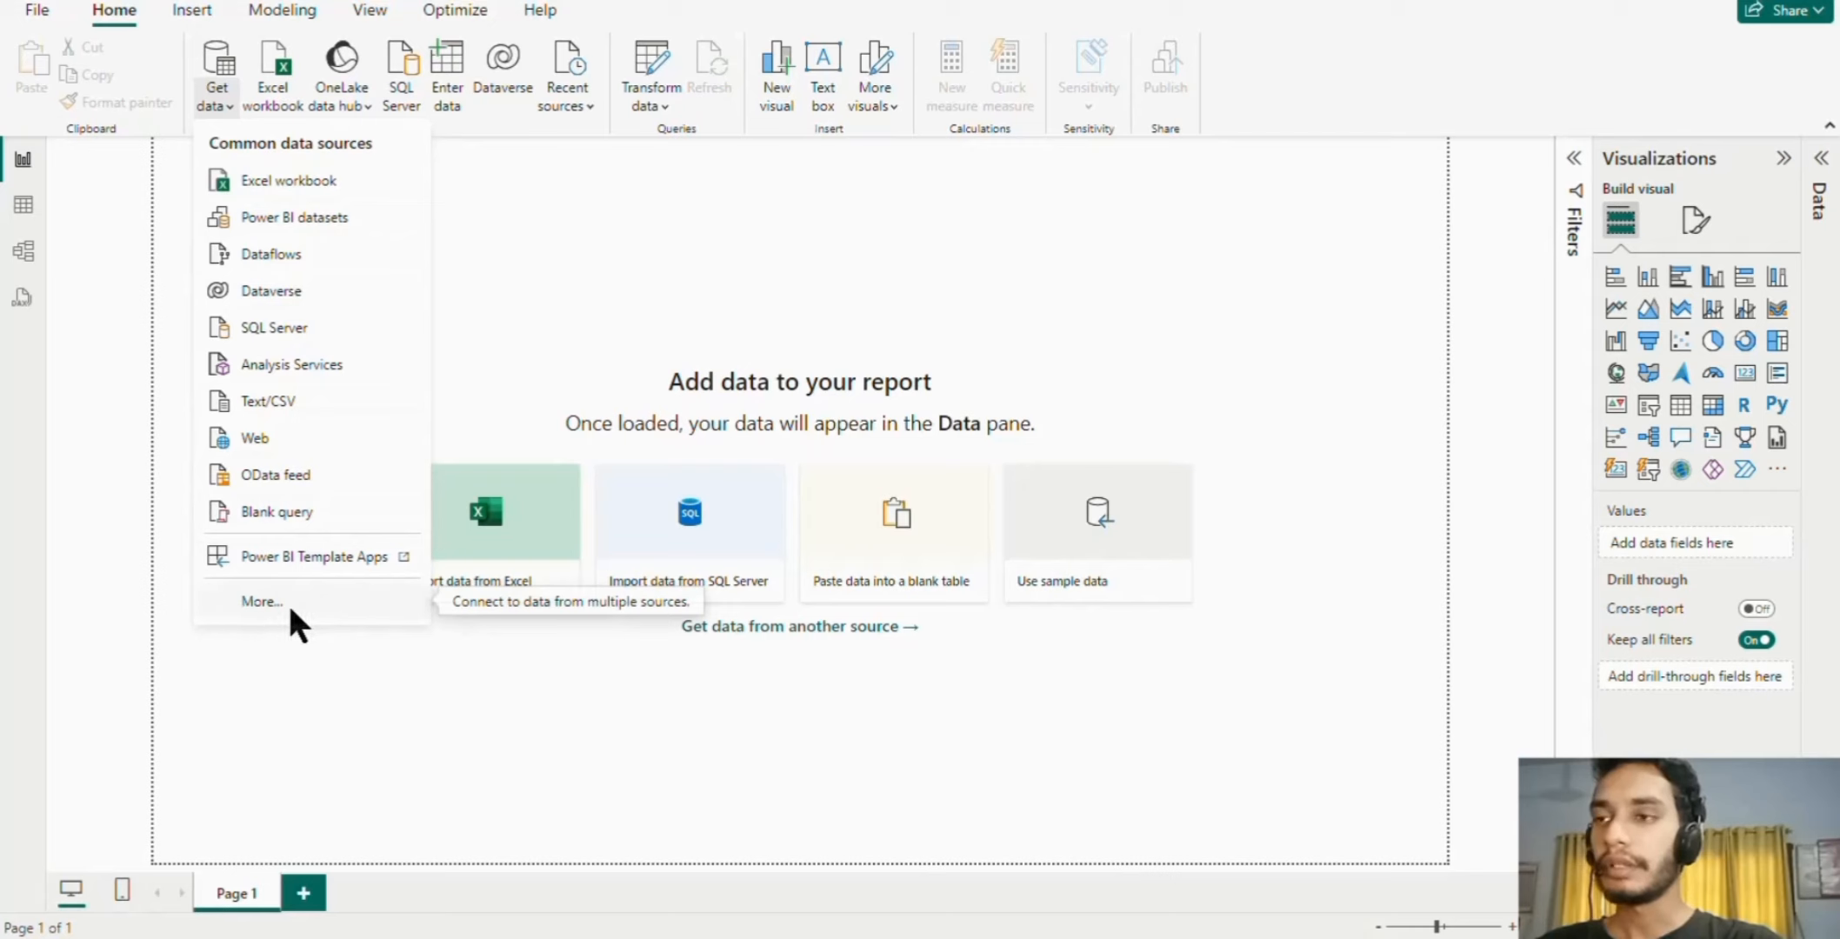
- Connect to the Datasets folder on the Desktop as a Folder data source and open its file list for transforming
left_click(263, 601)
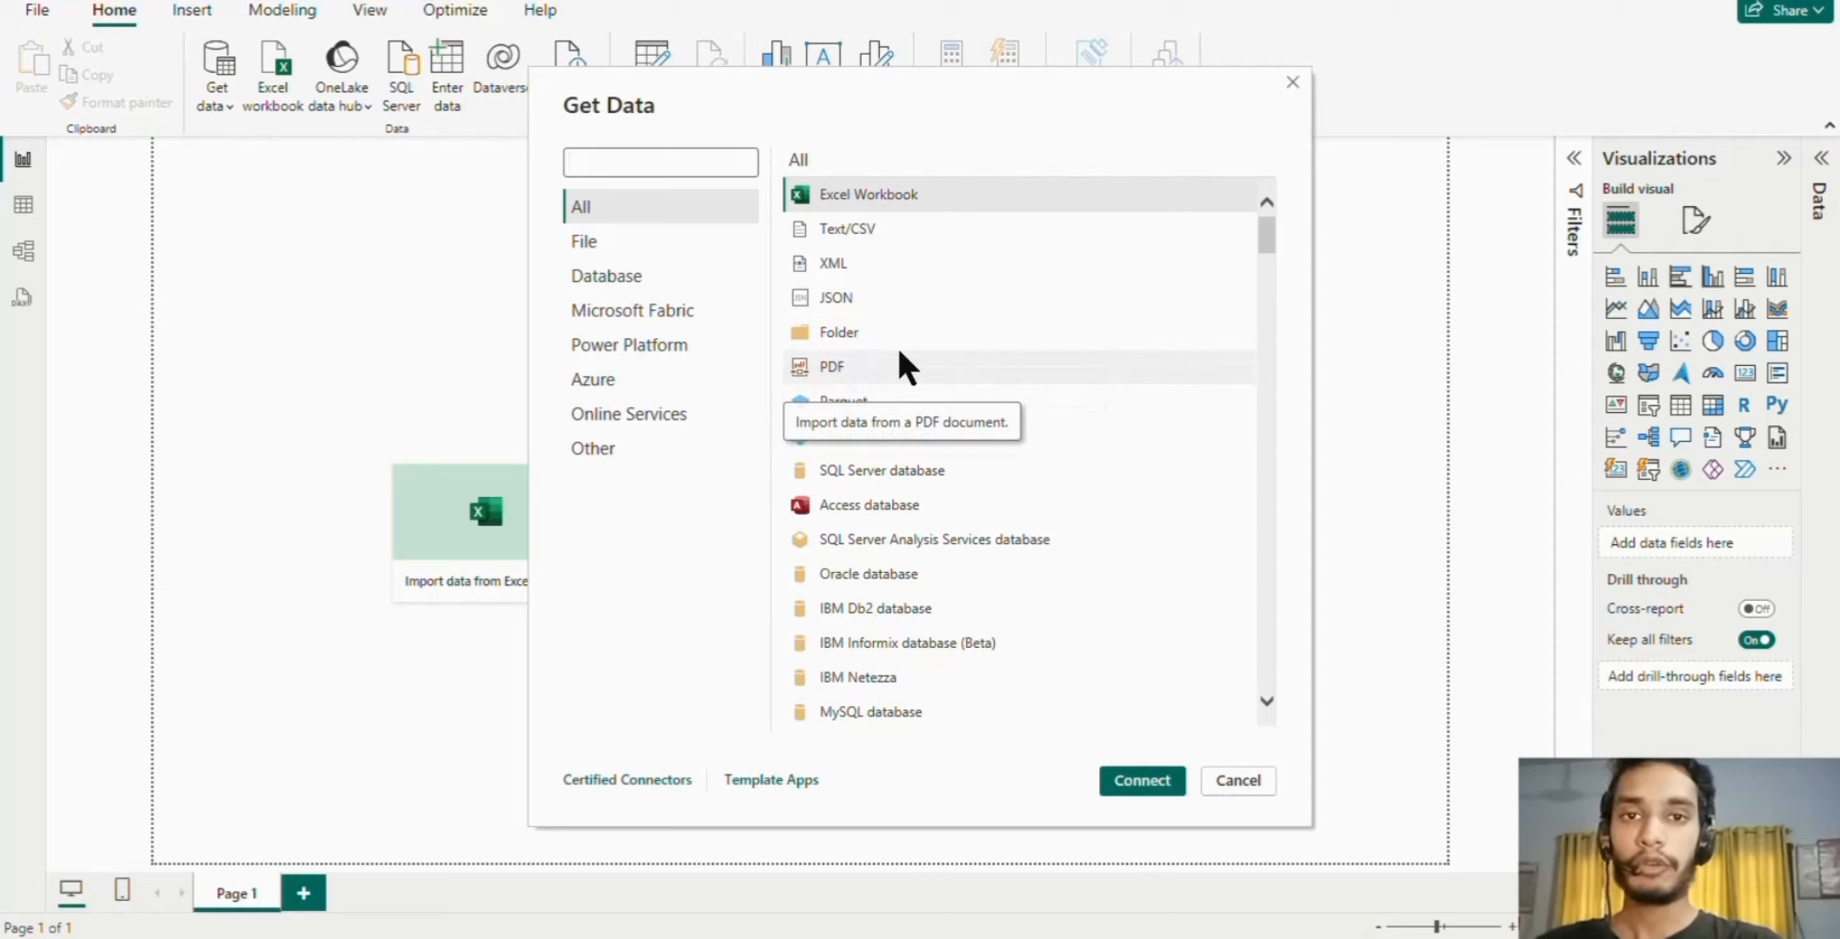
left_click(843, 335)
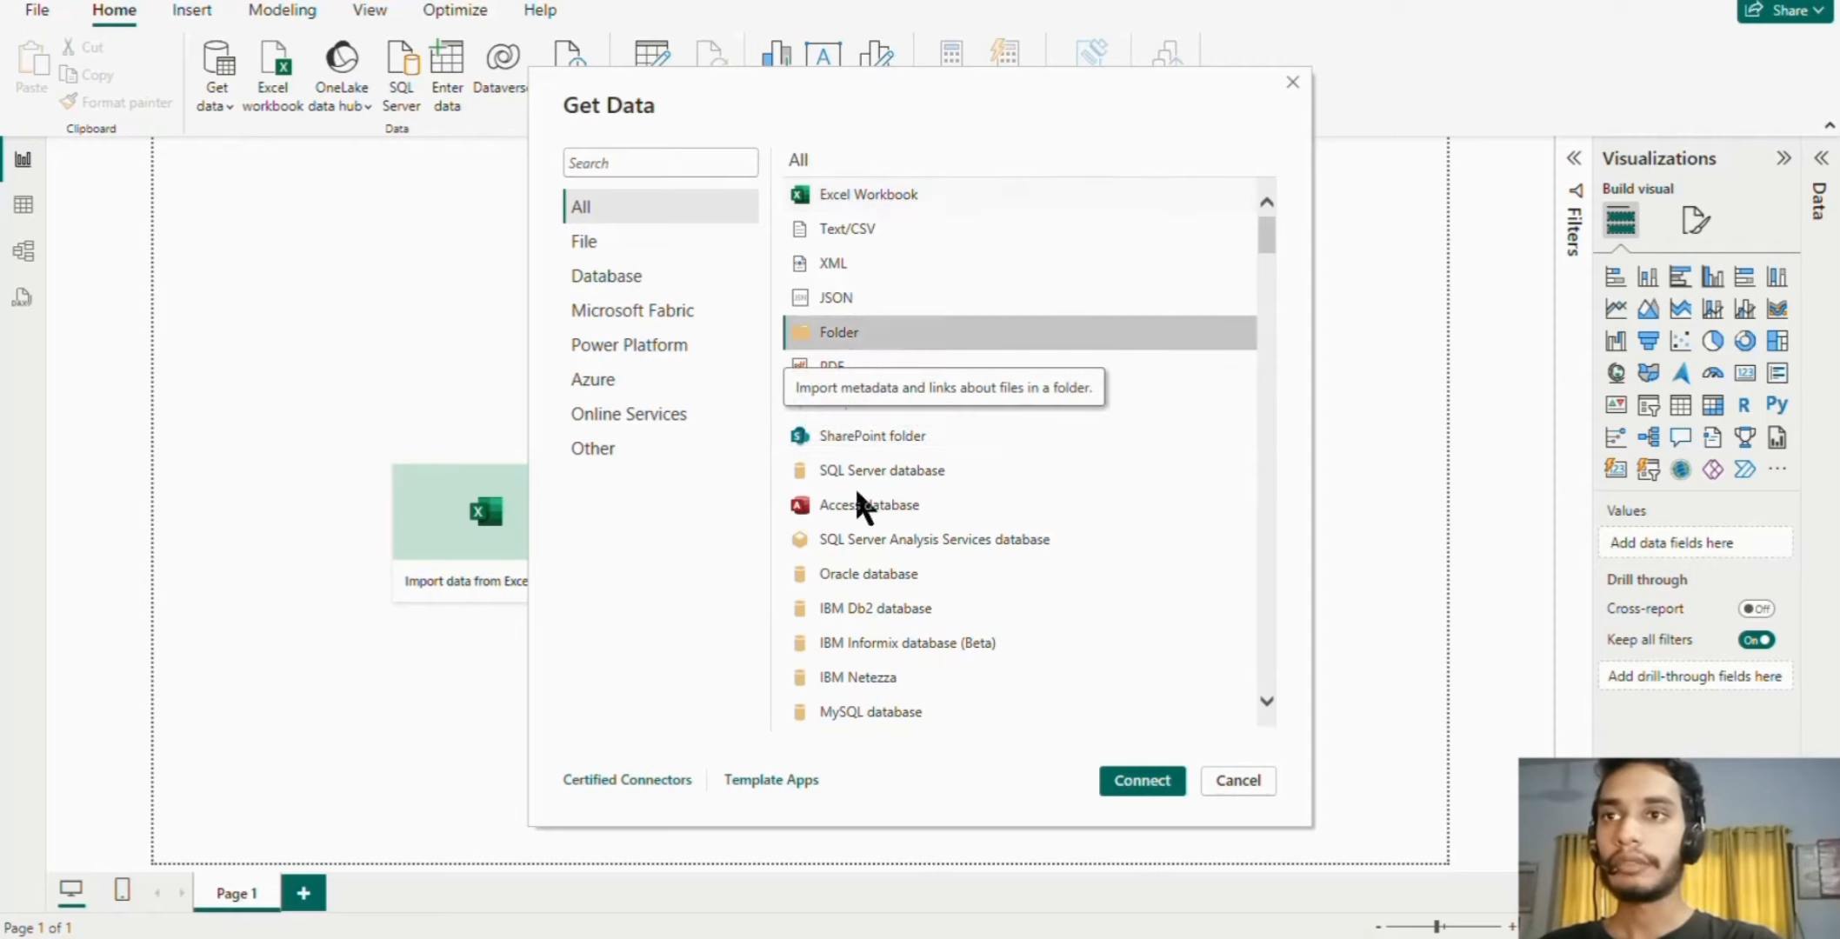
left_click(1123, 787)
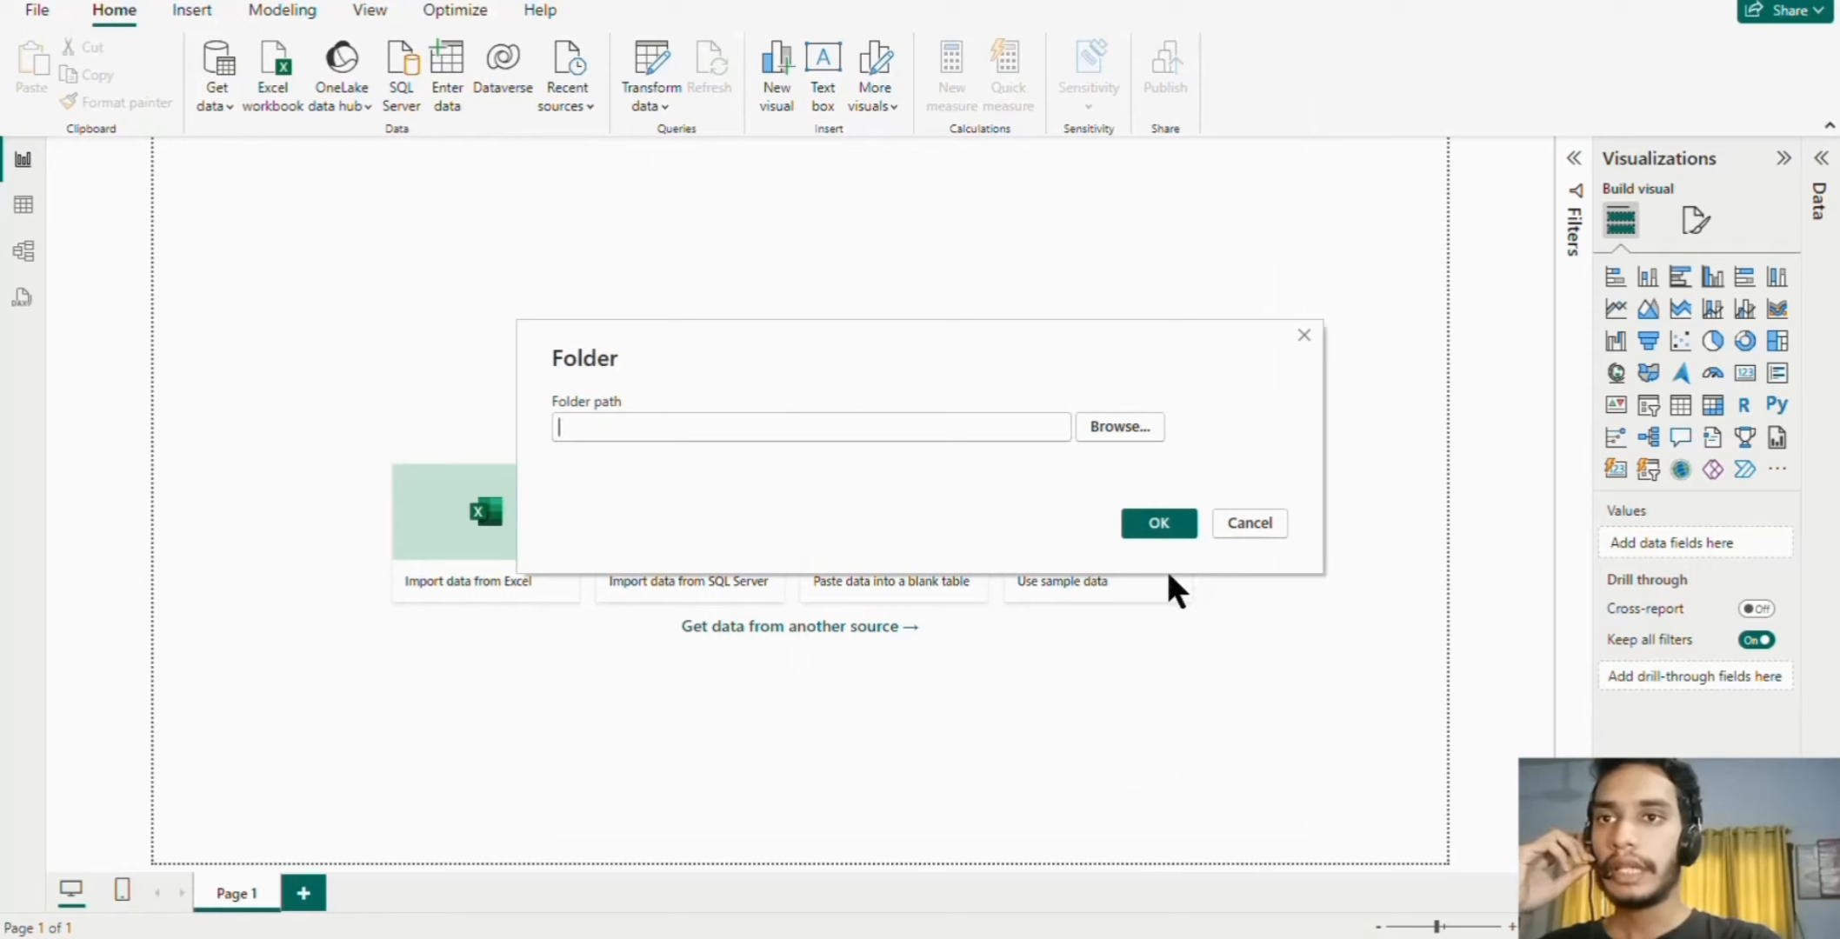
left_click(1125, 432)
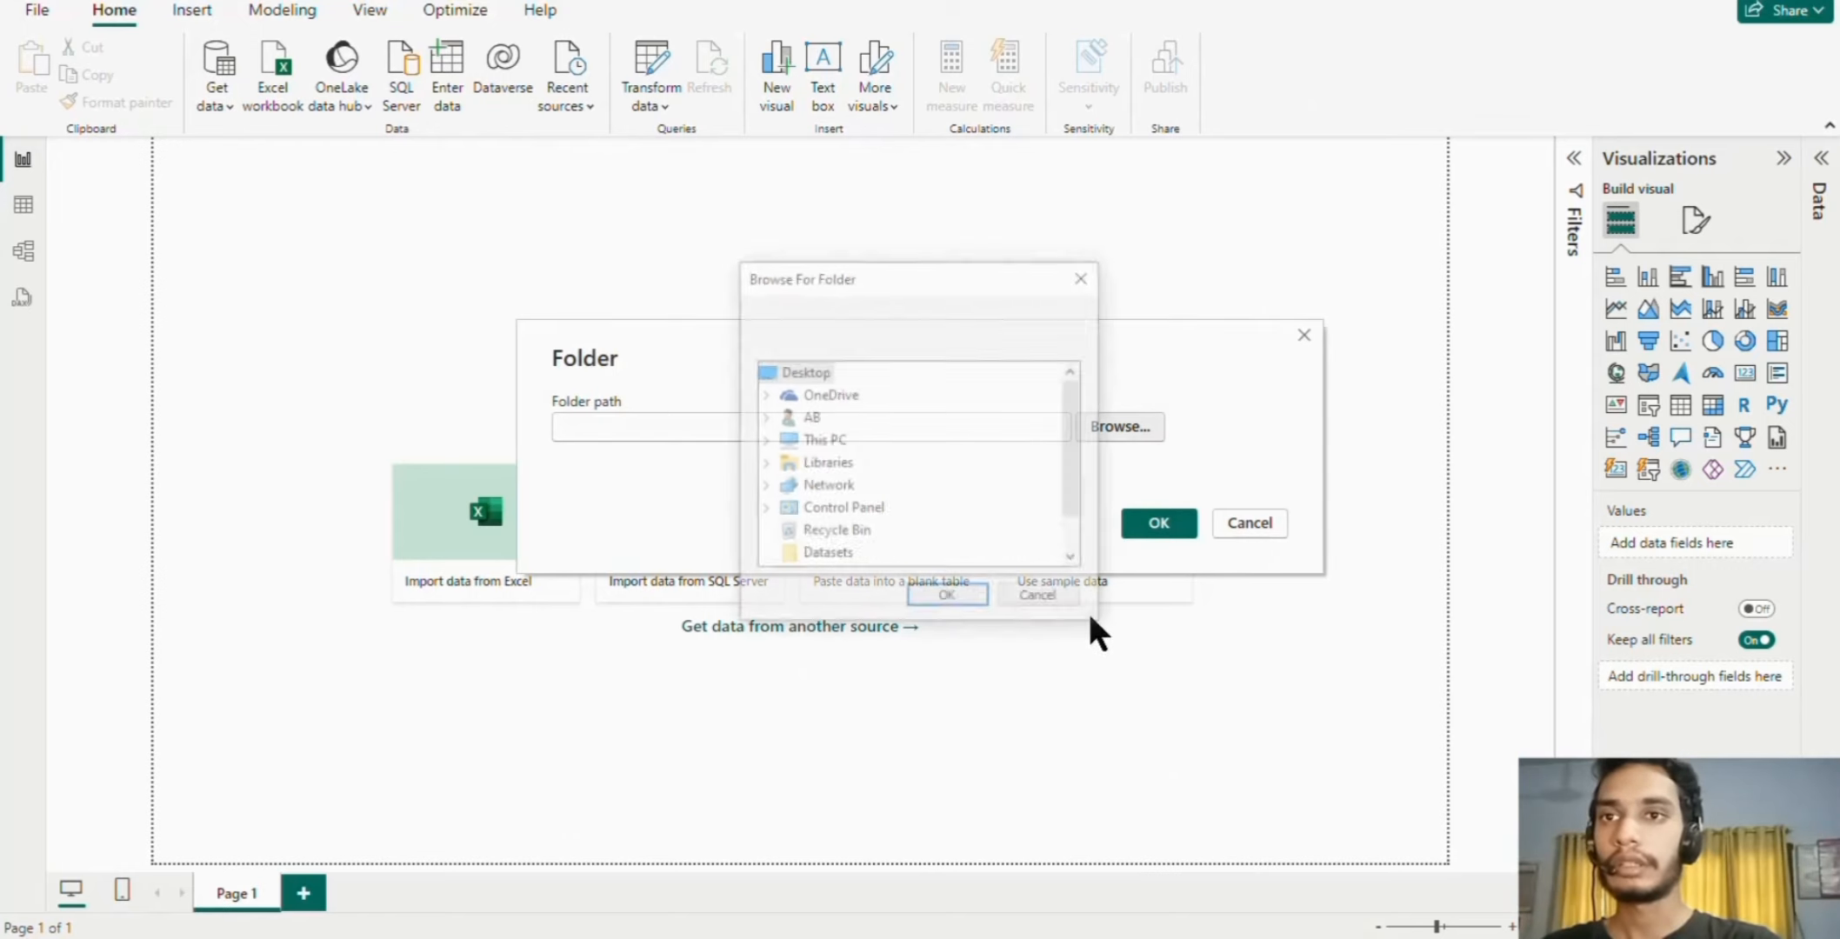
scroll(813, 539, "down", 1)
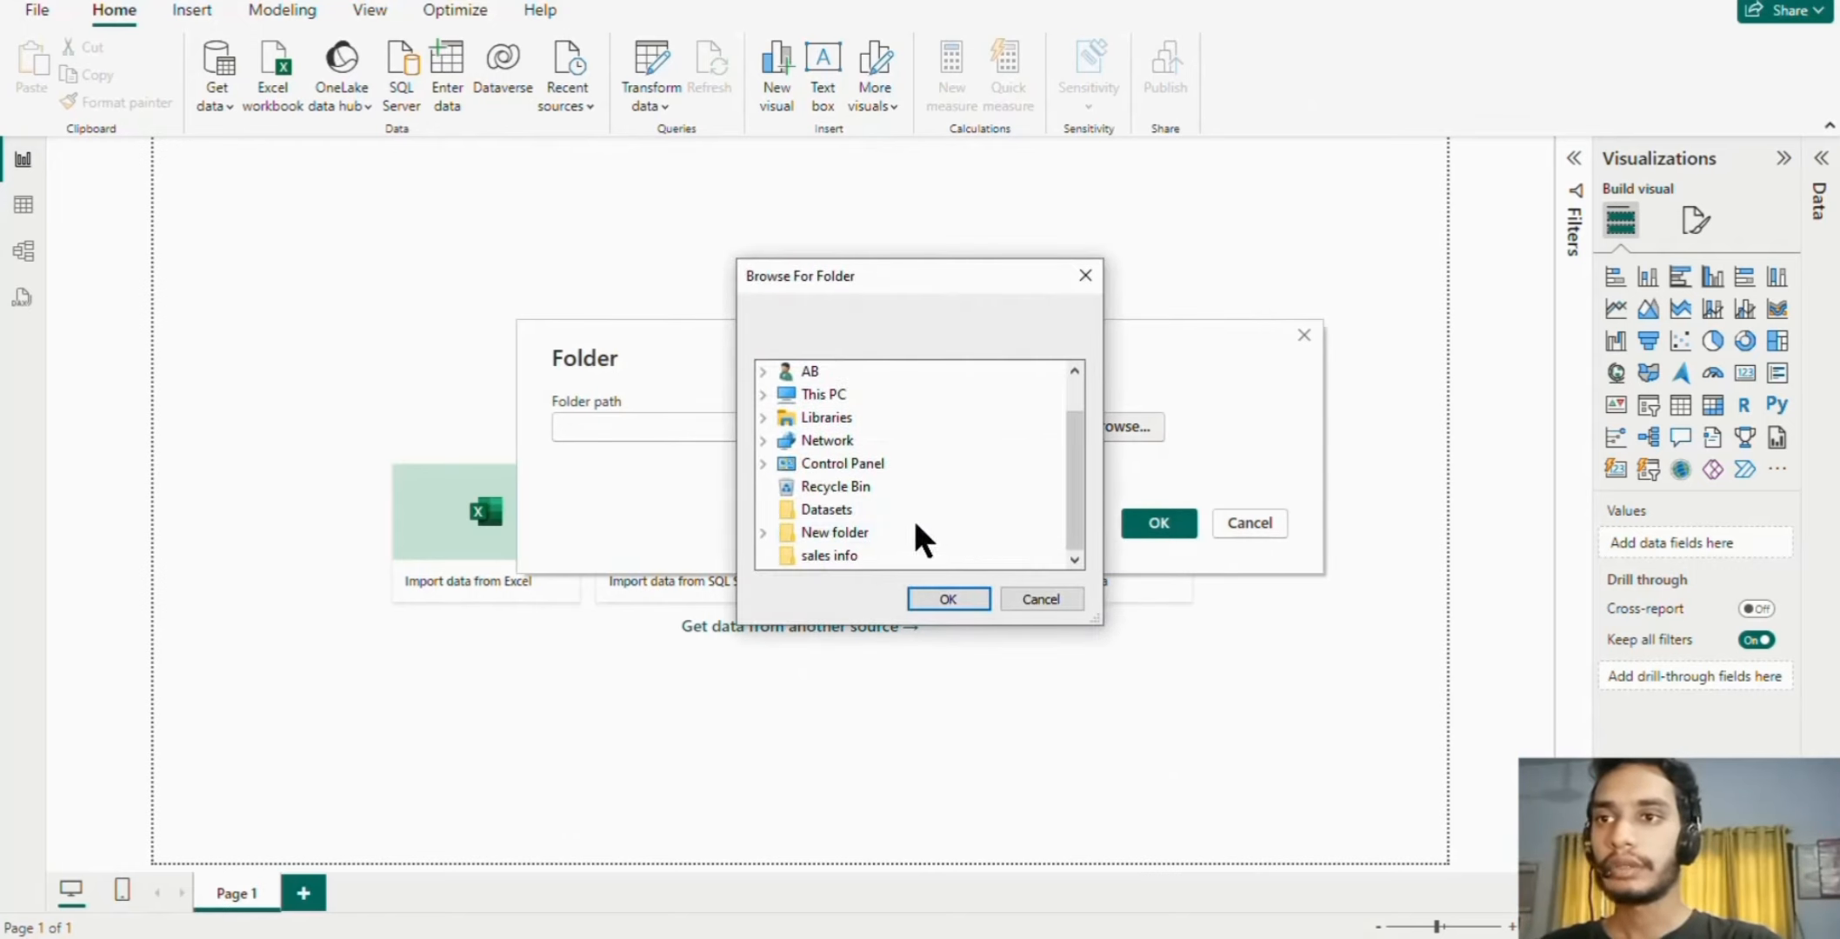
left_click(837, 513)
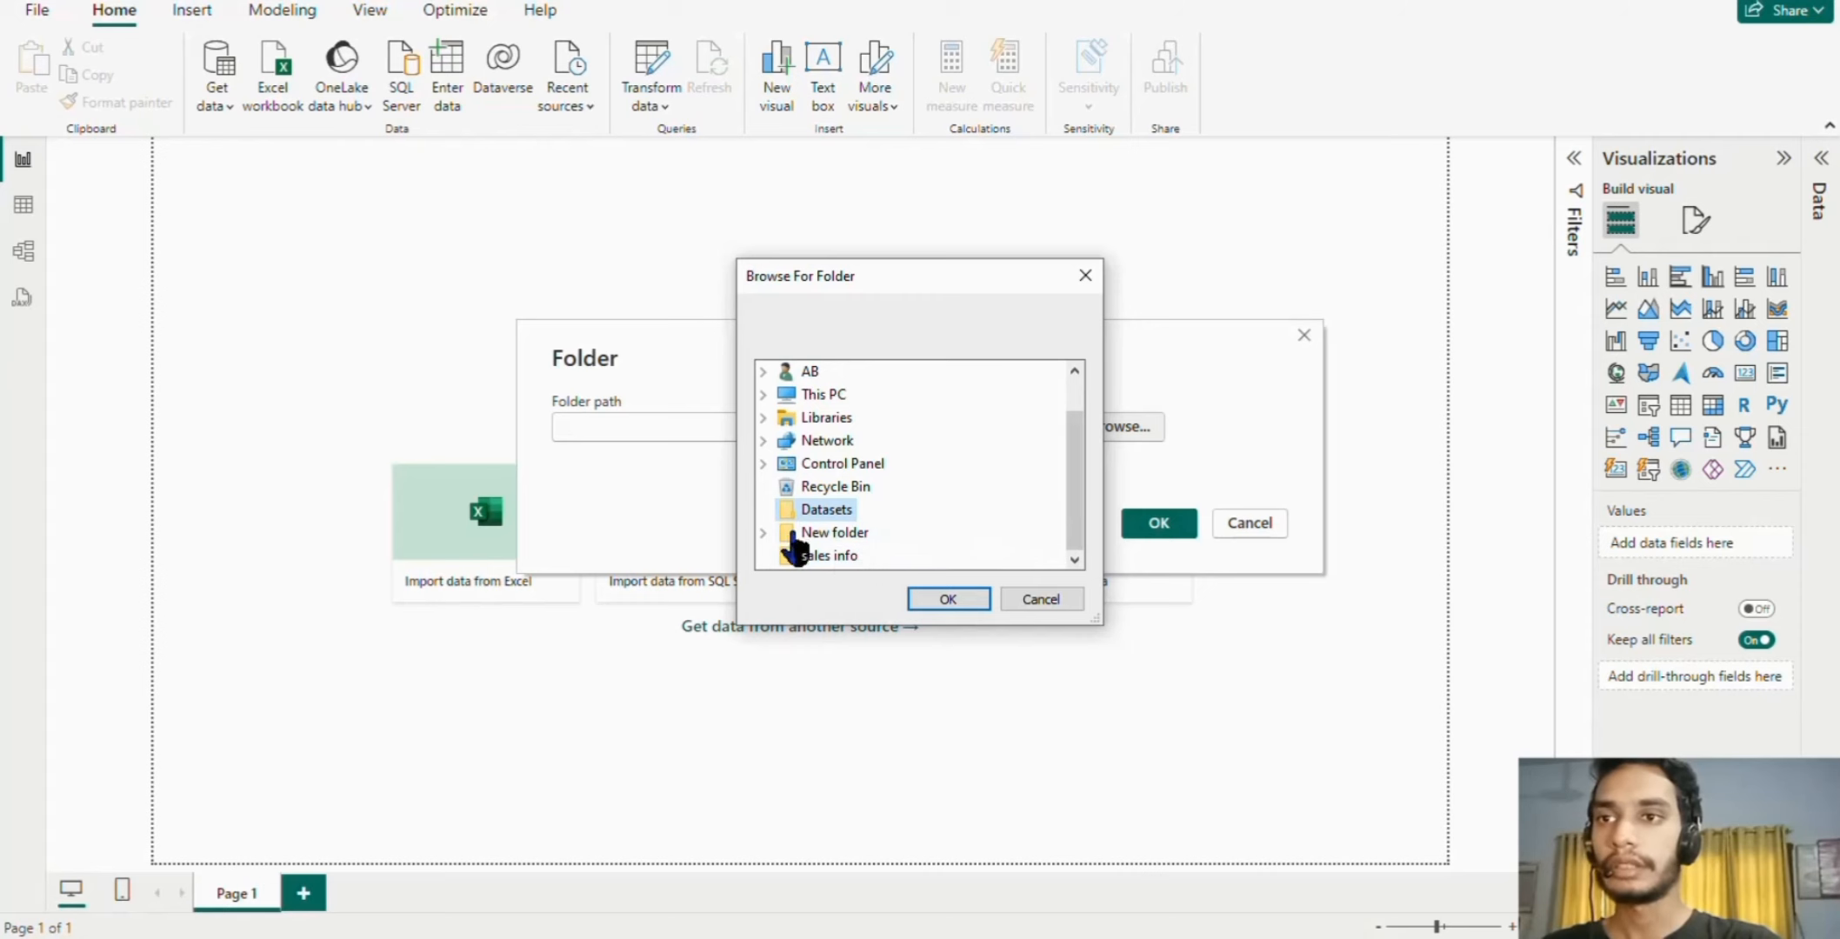
left_click(948, 598)
left_click(1159, 526)
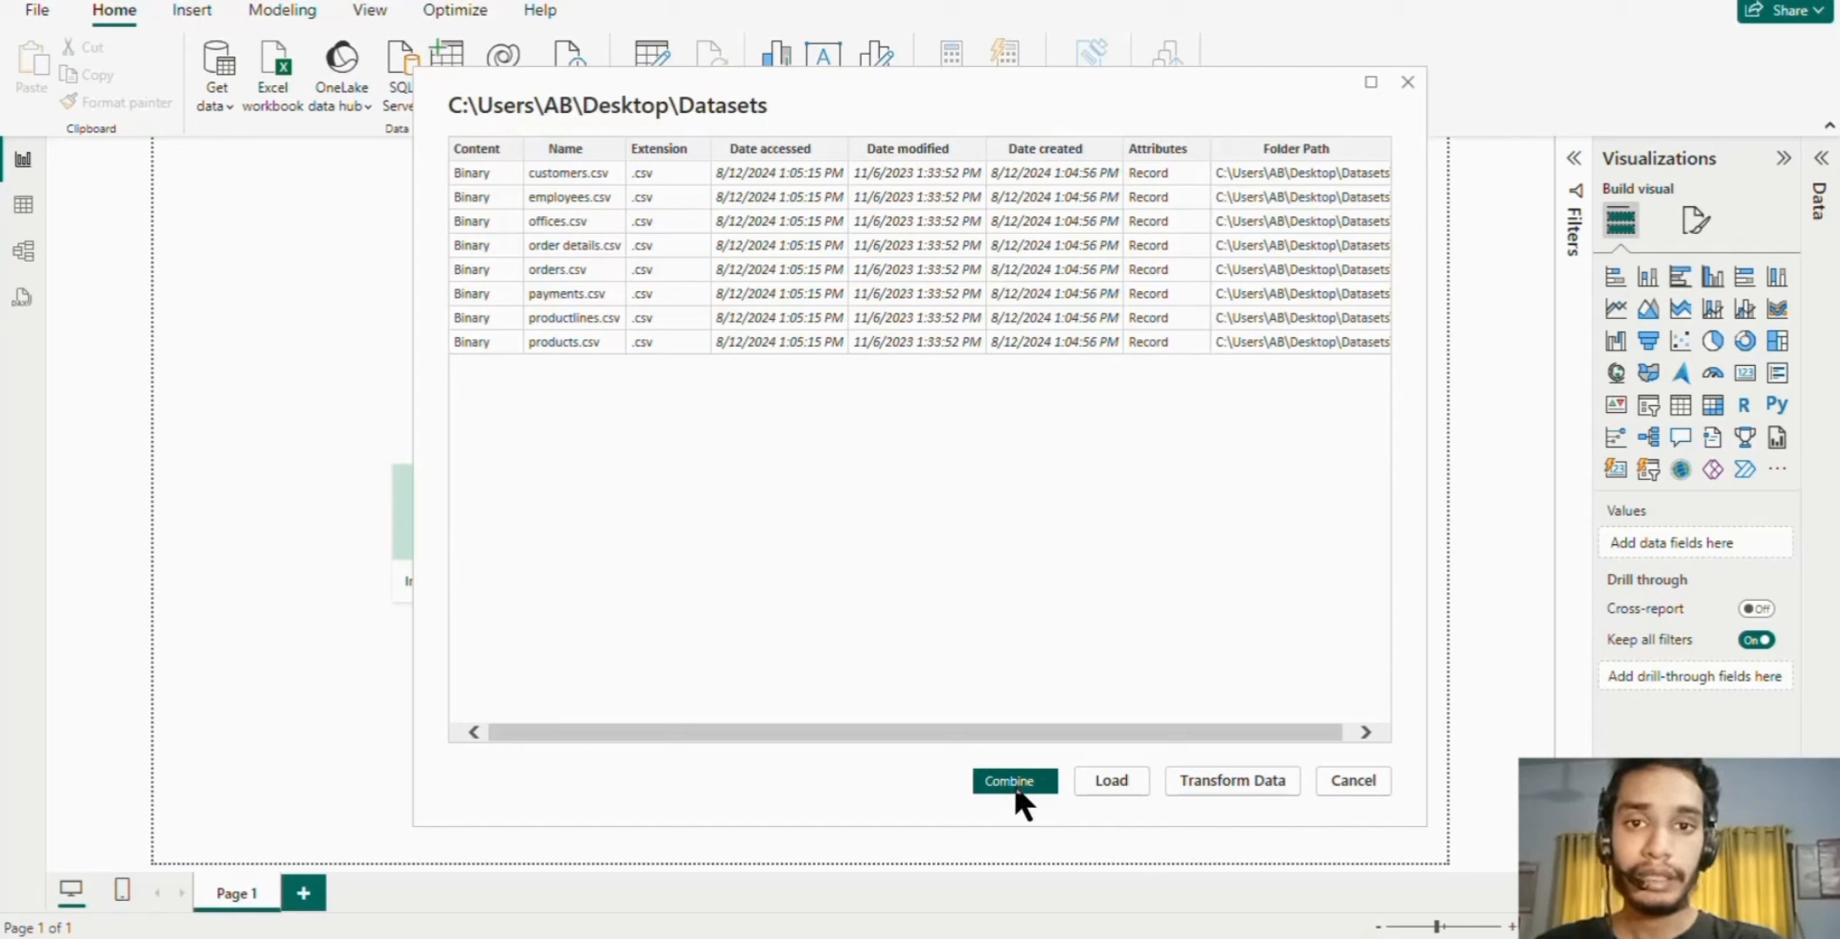
left_click(1238, 787)
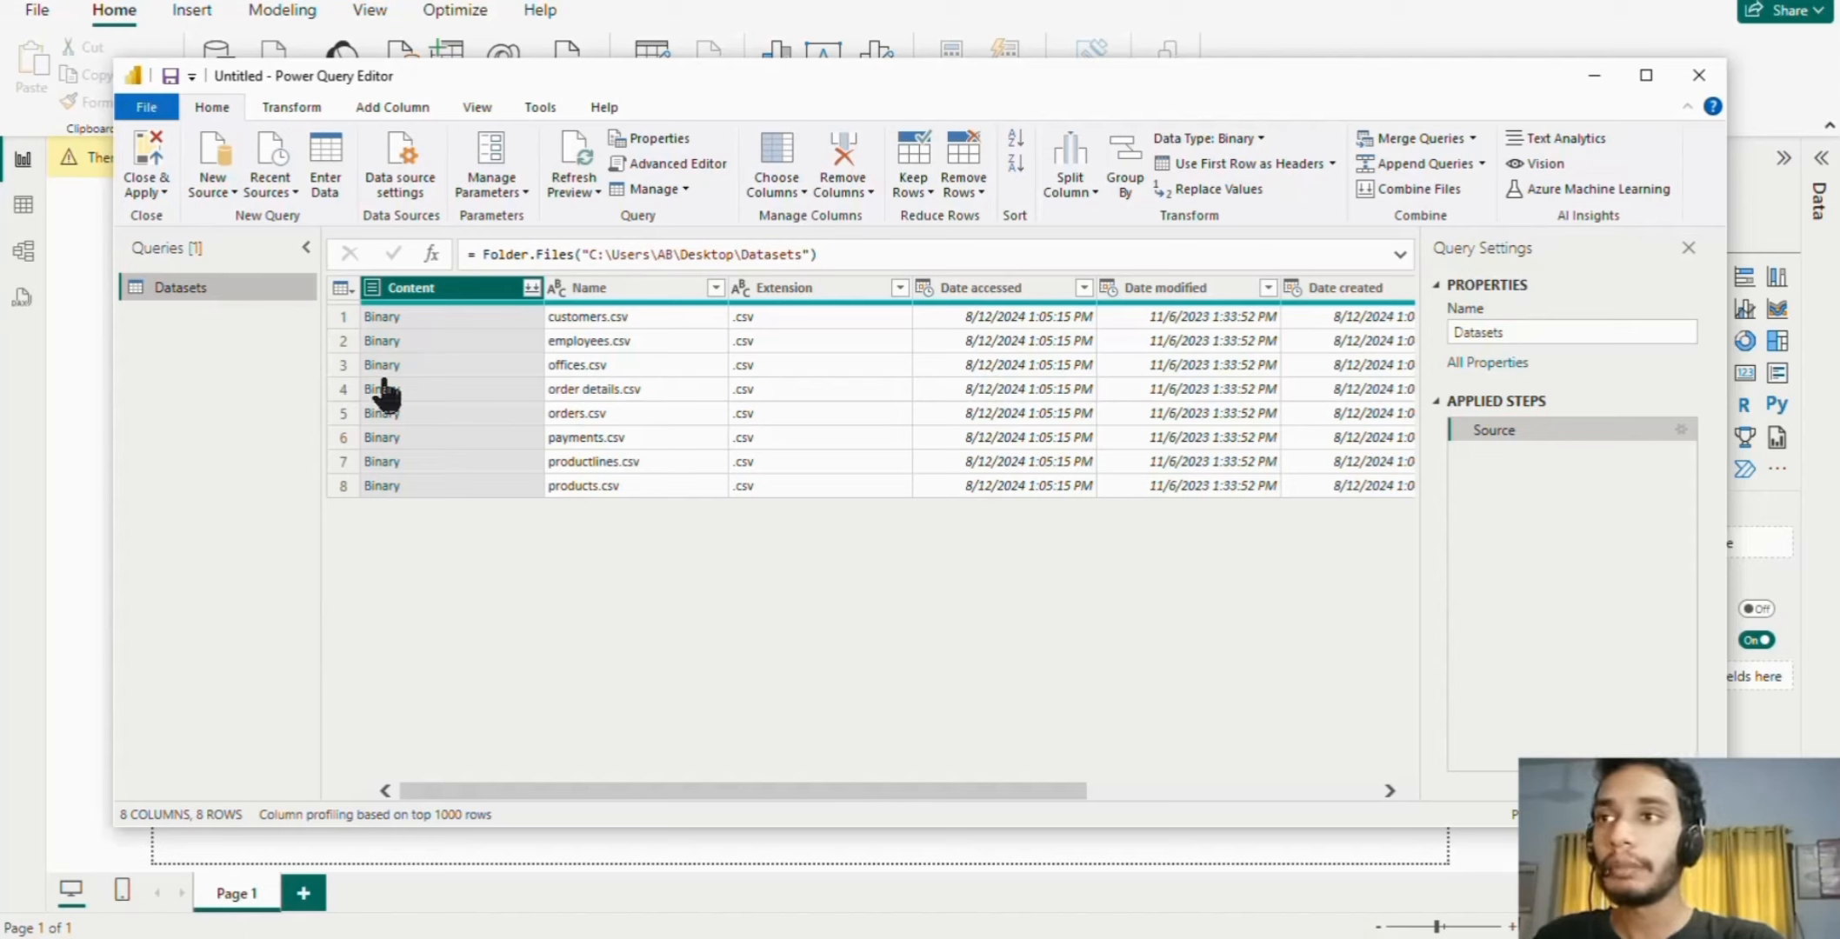
- Add customers.csv as a new query, open its contents as a table, and maximize the query editor window
right_click(390, 318)
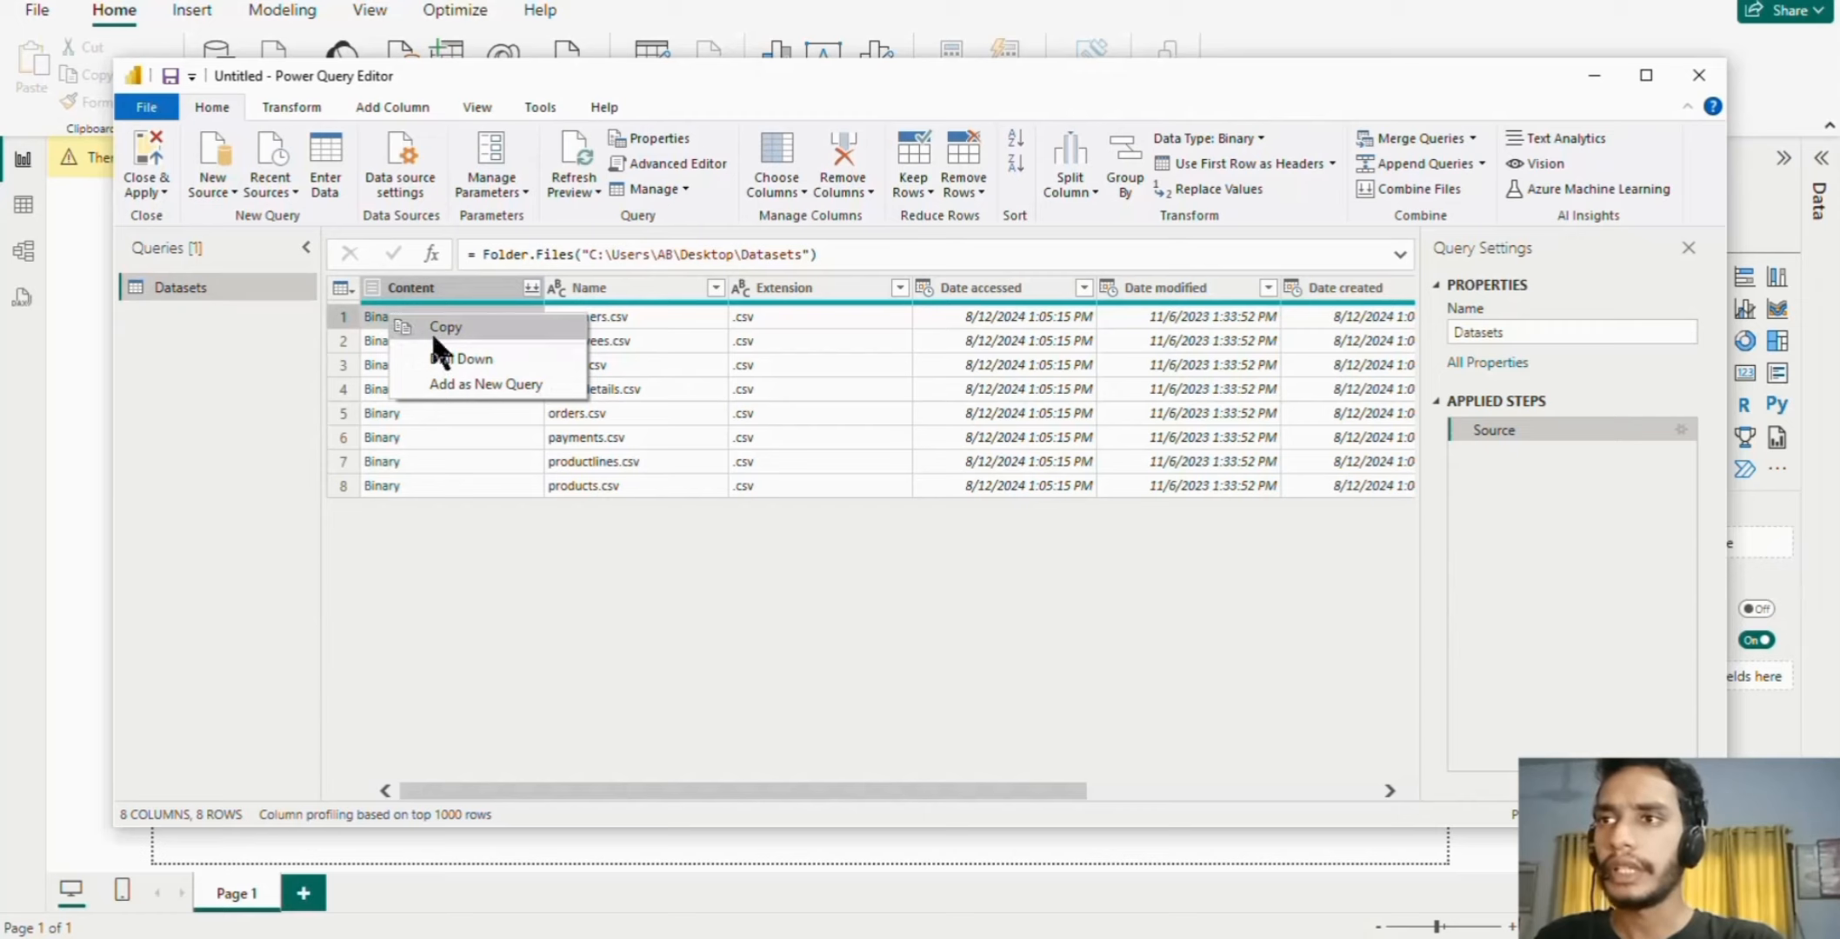
left_click(499, 384)
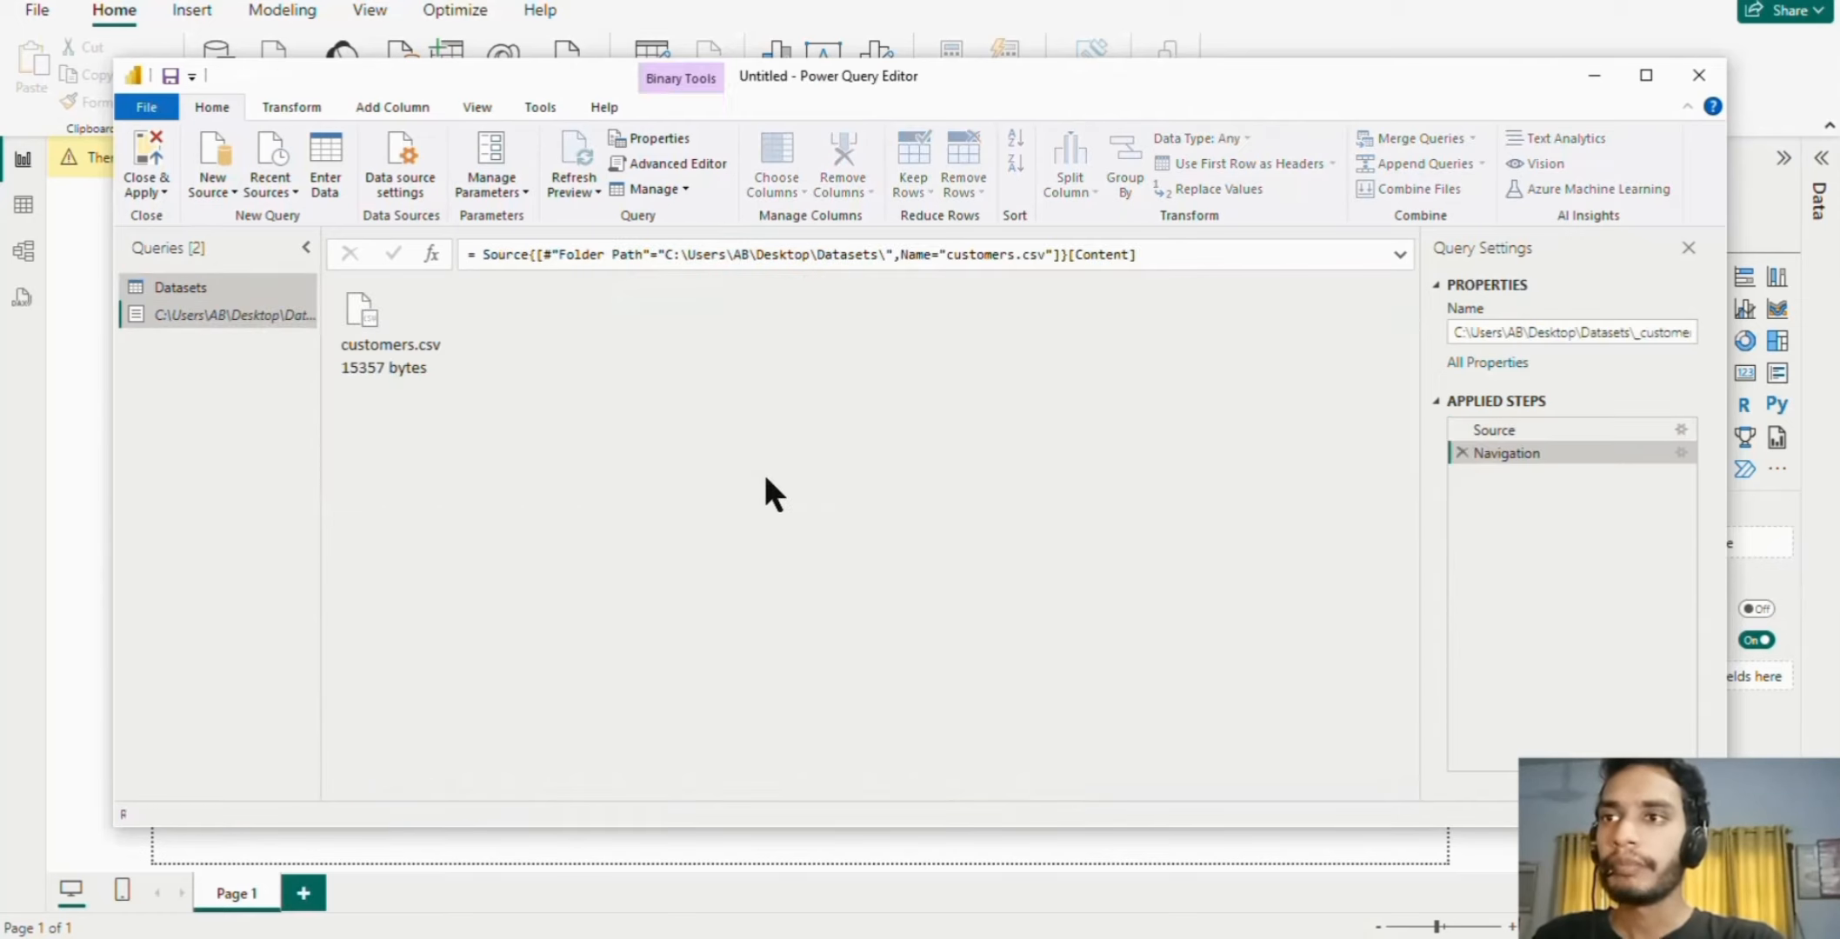
double_click(365, 335)
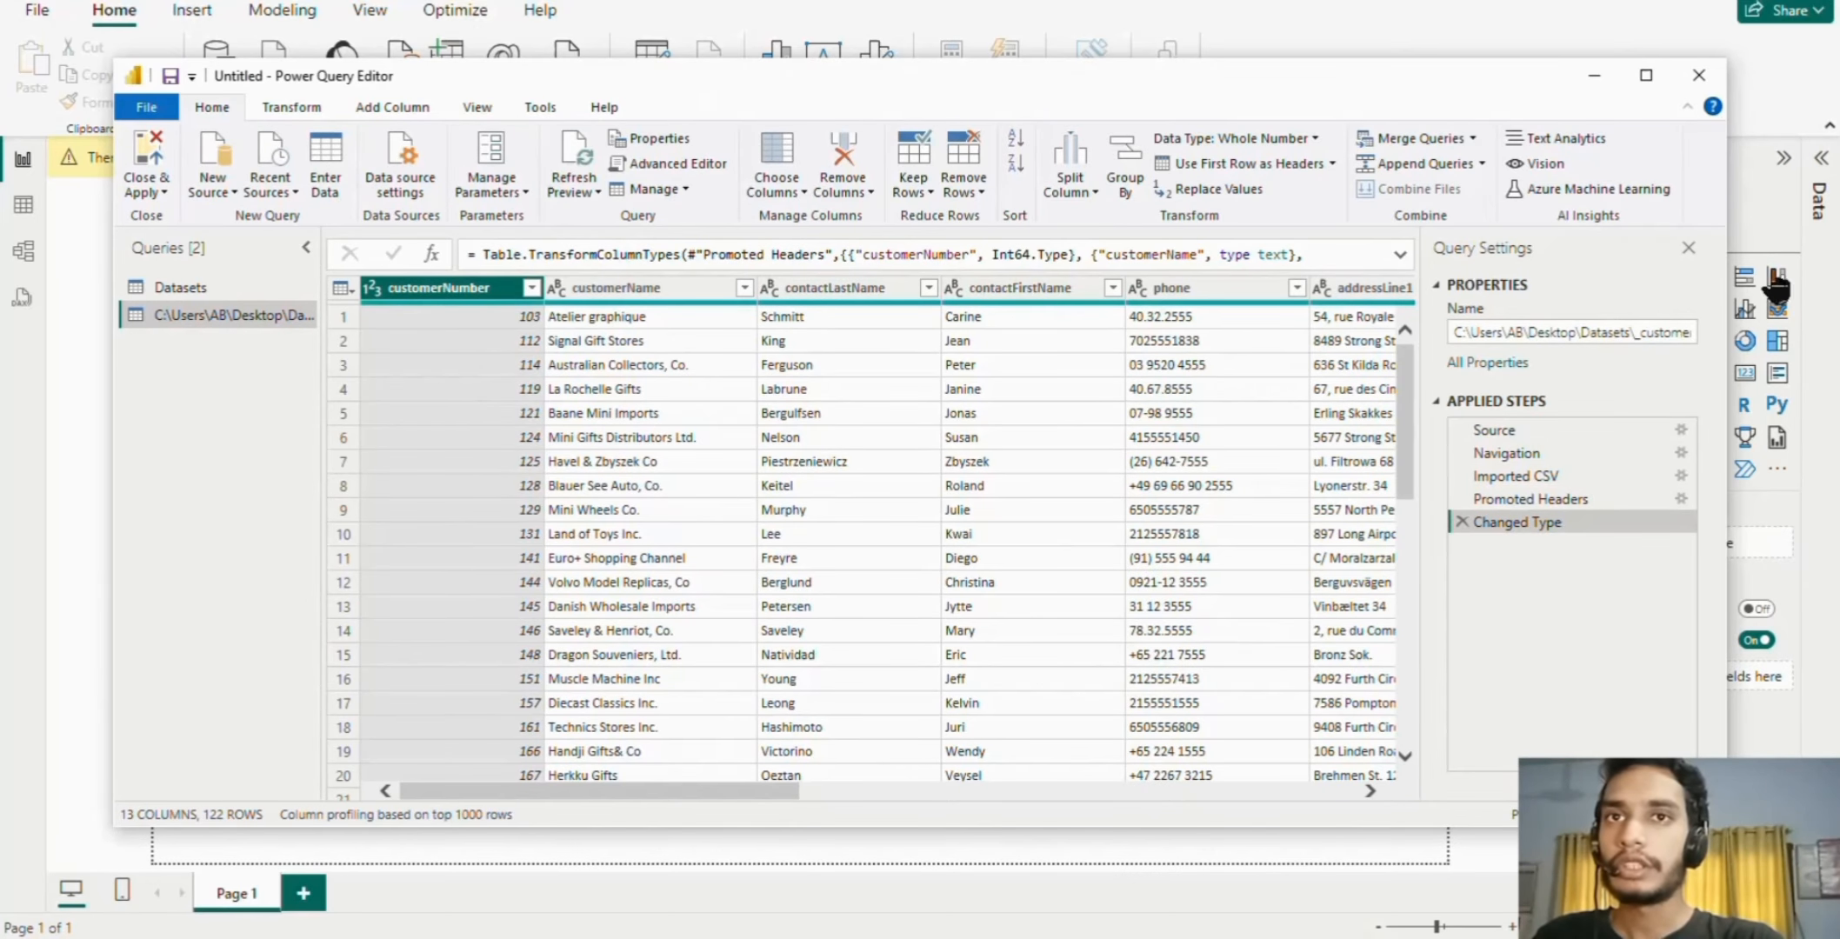
left_click(1645, 77)
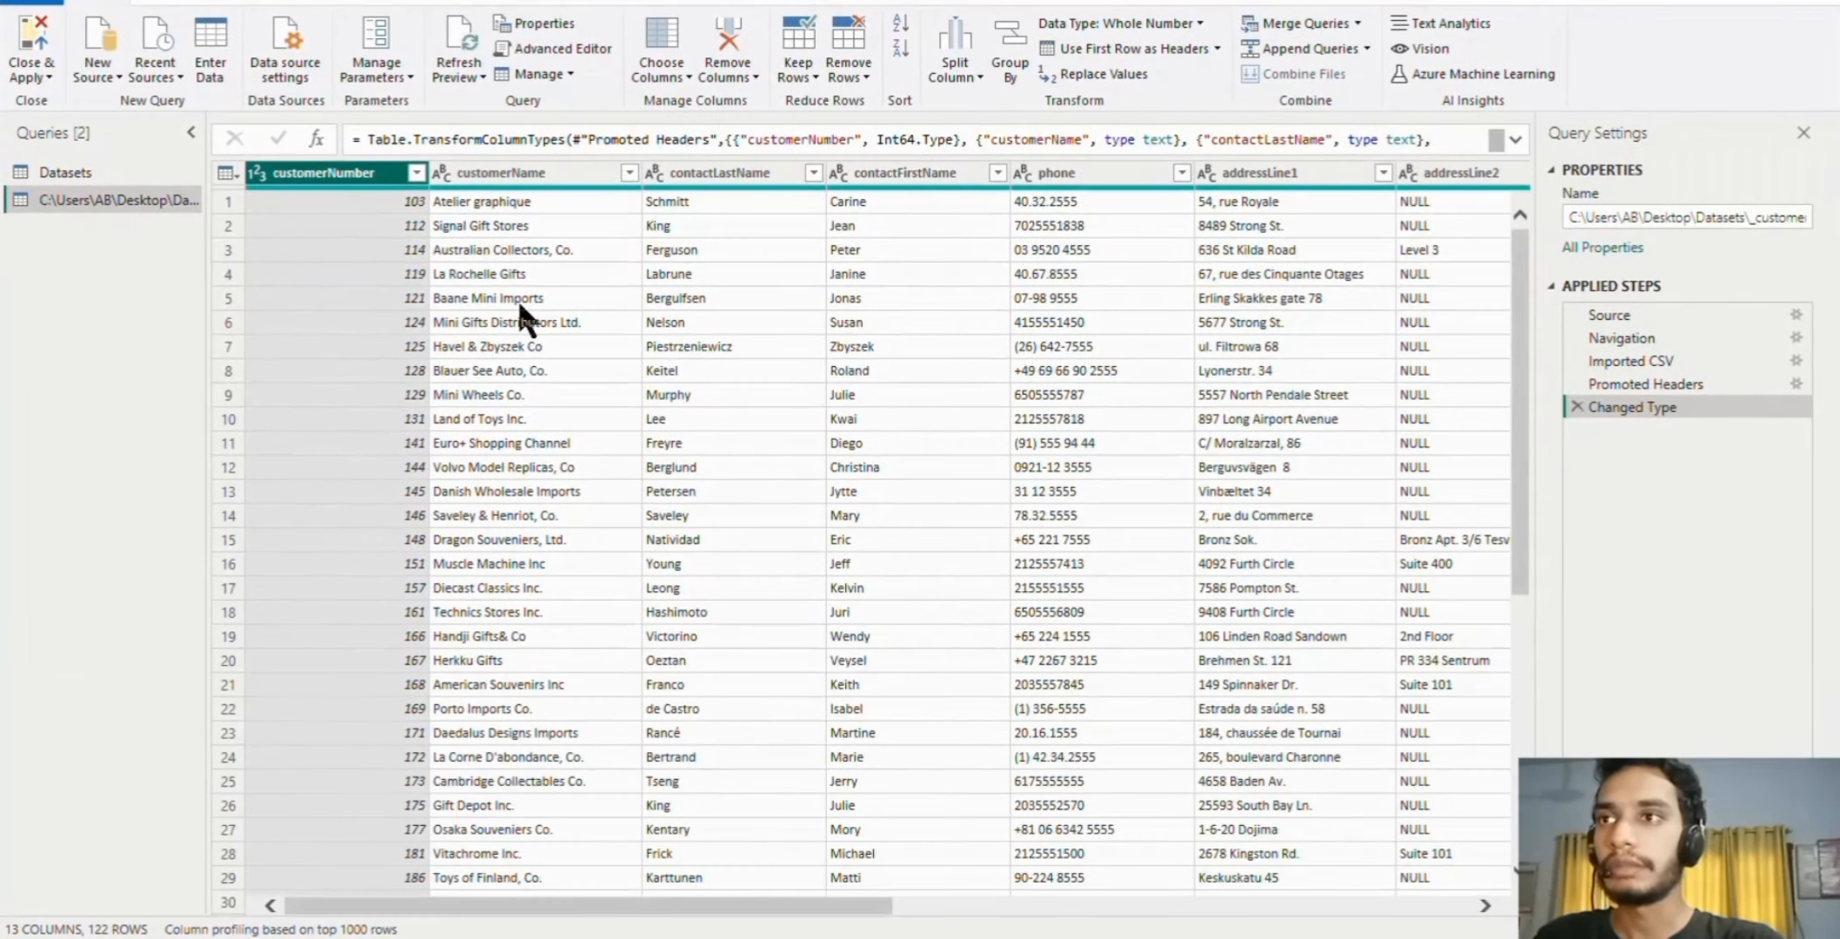
scroll(1370, 347, "down", 3)
scroll(1368, 348, "up", 3)
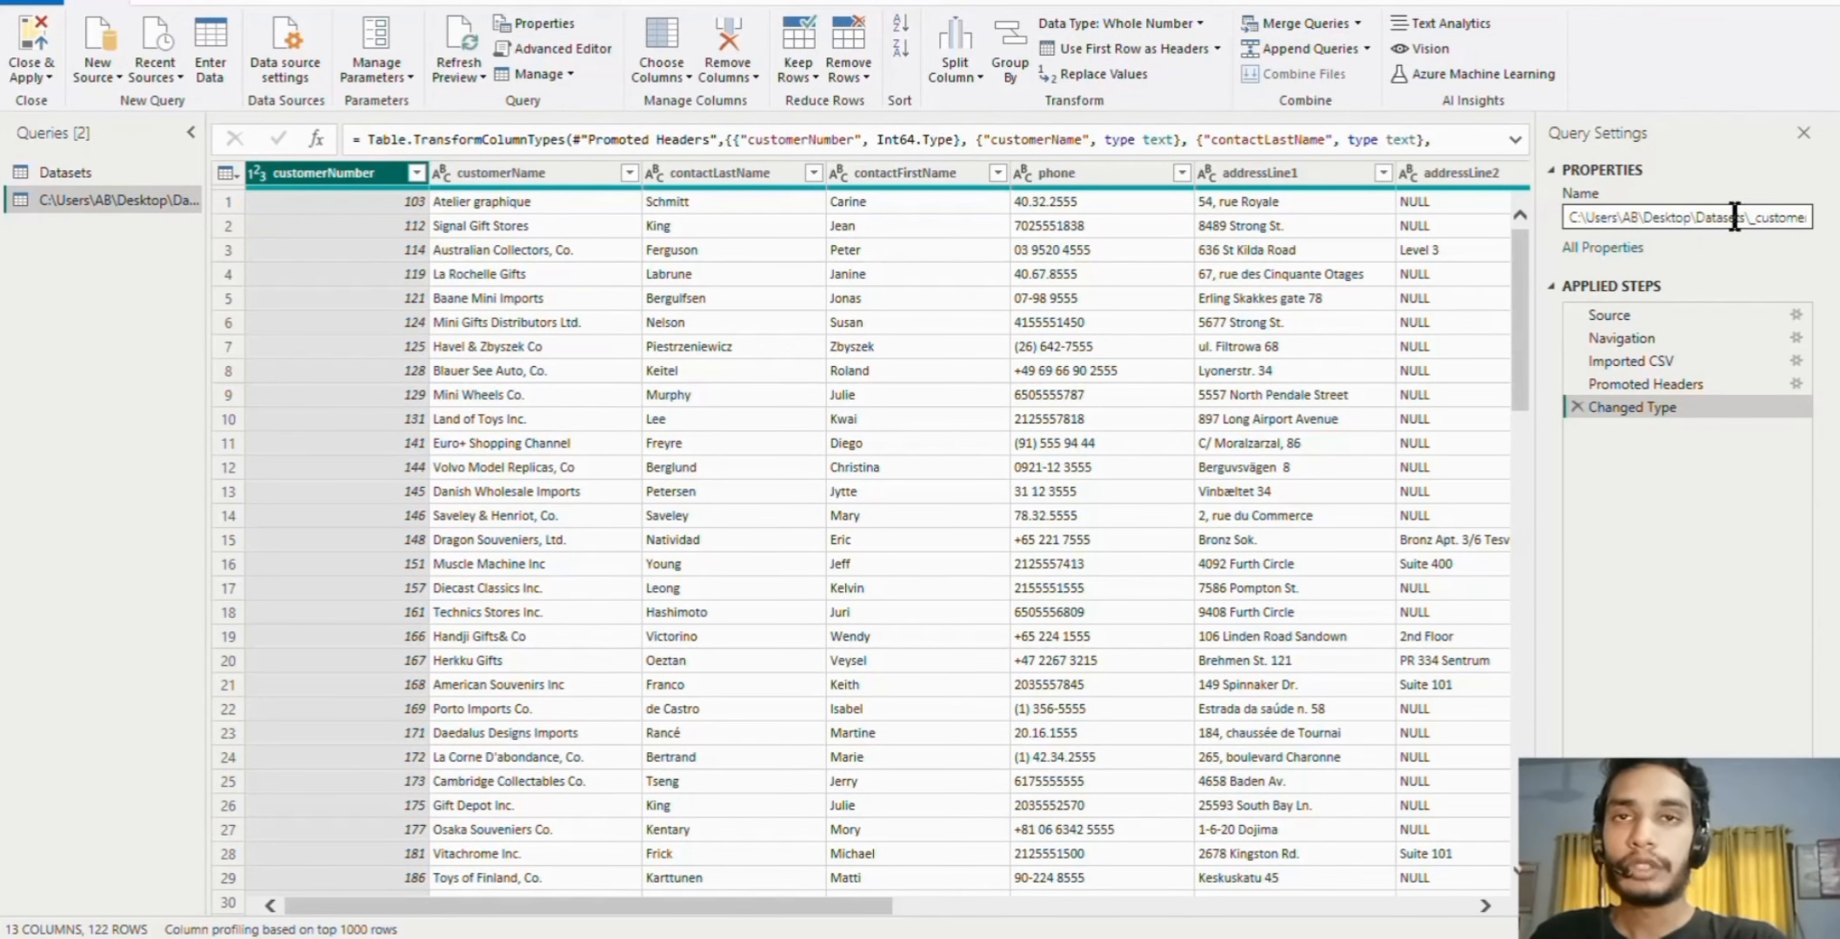
- Rename the customers.csv query to customer
left_click(1669, 218)
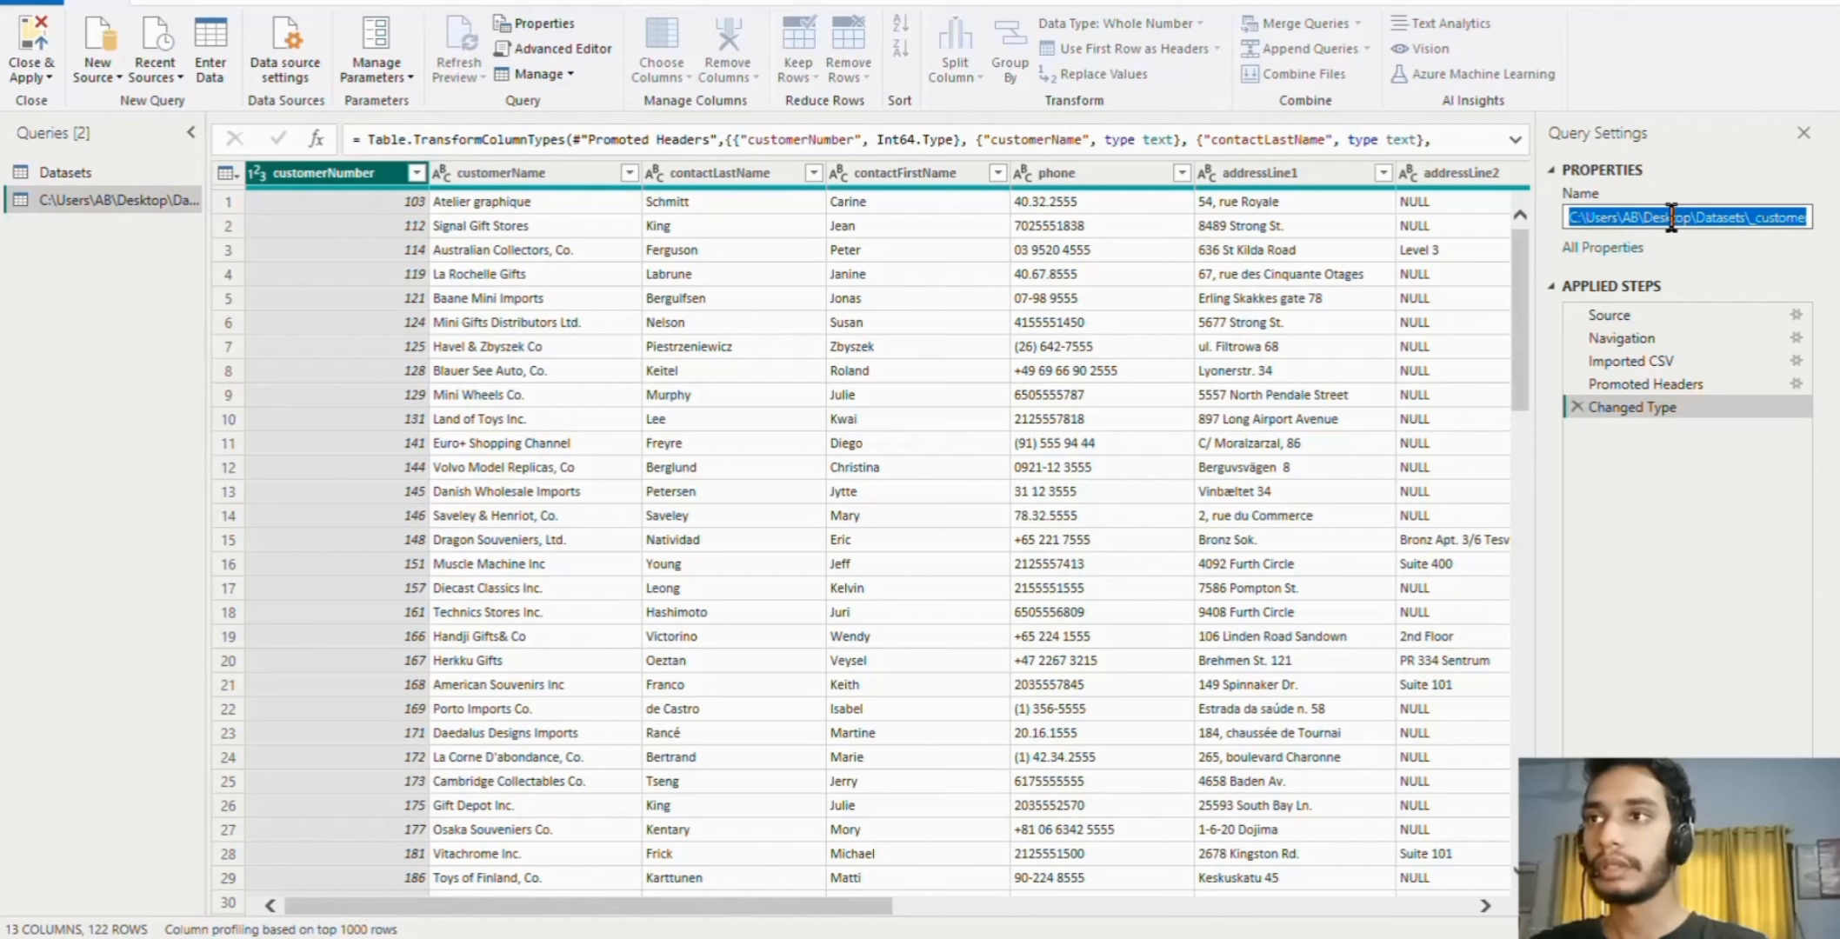
type("customer")
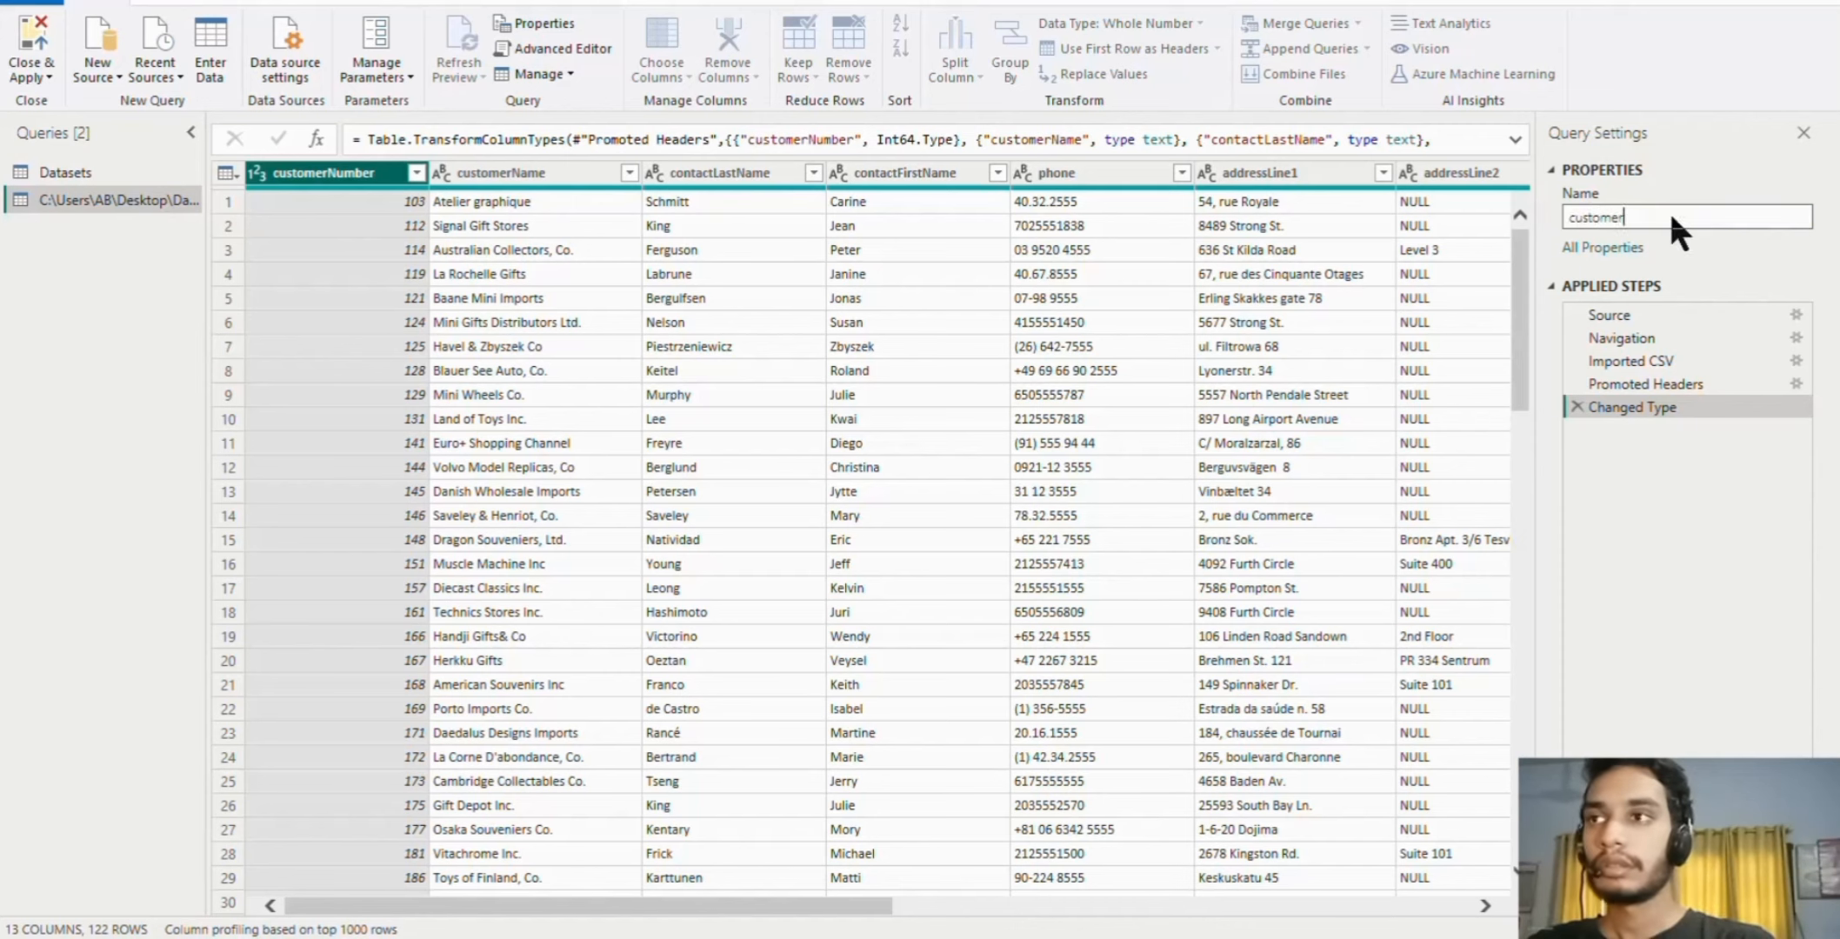
key("Return")
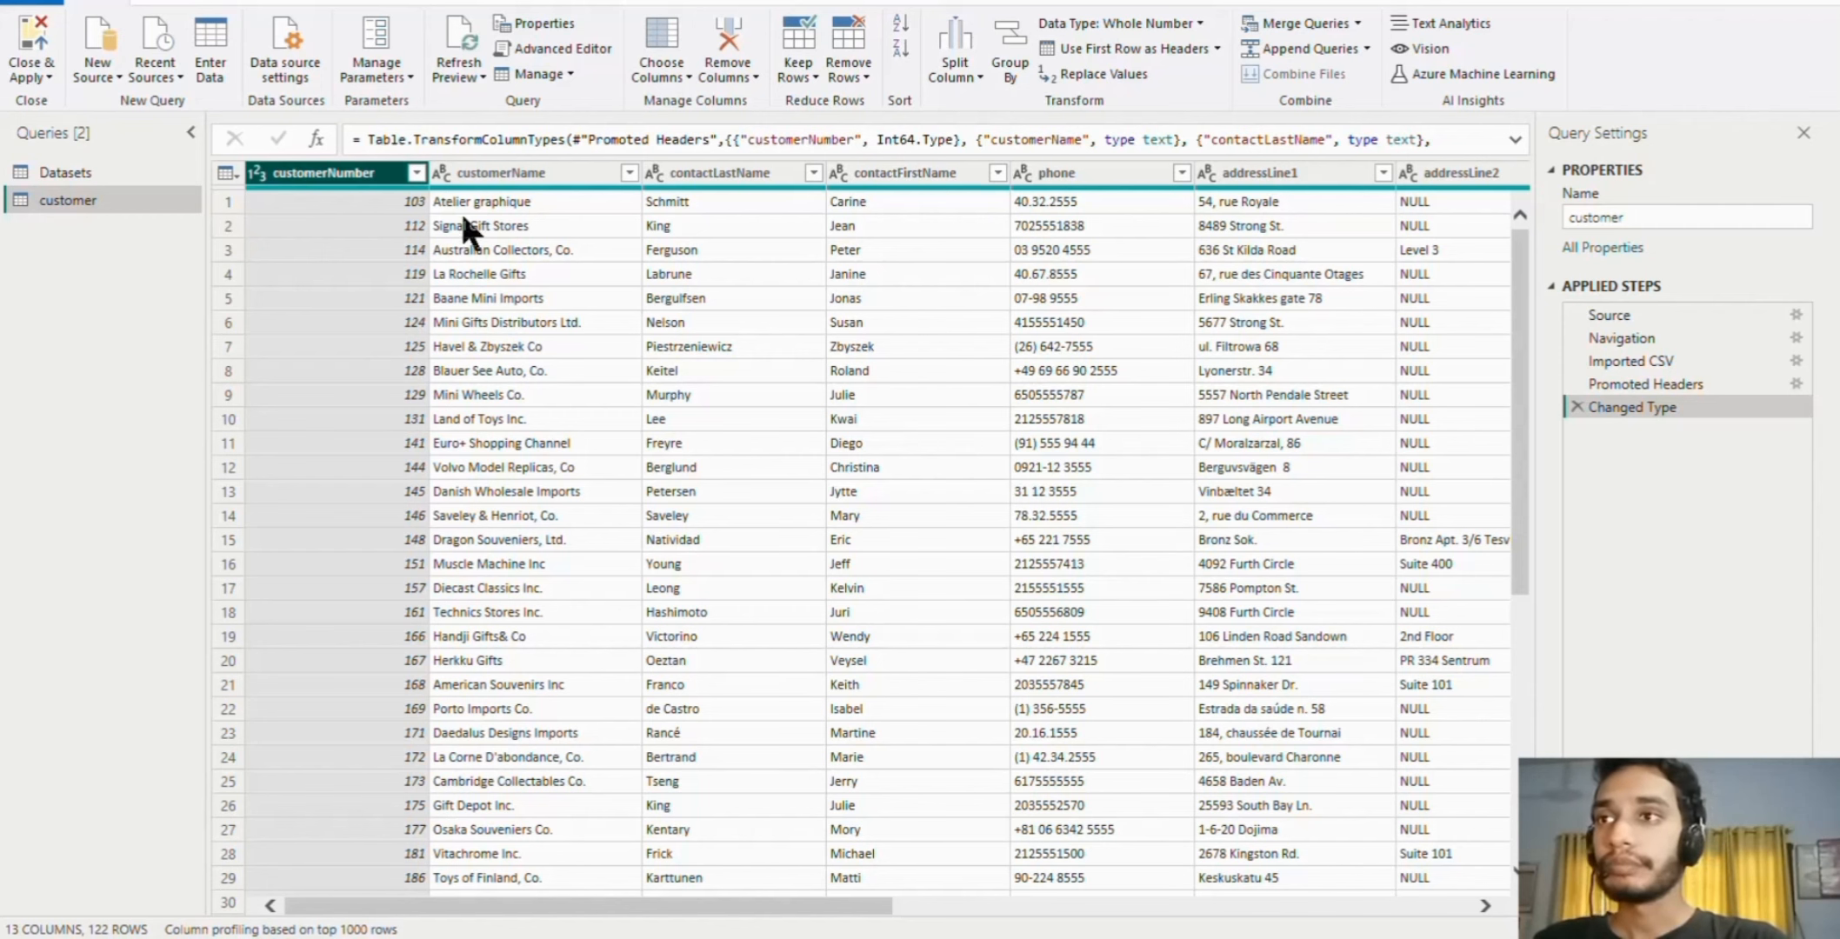
- Look through the customer query's columns from customerName to addressLine2
left_click(493, 173)
left_click(757, 176)
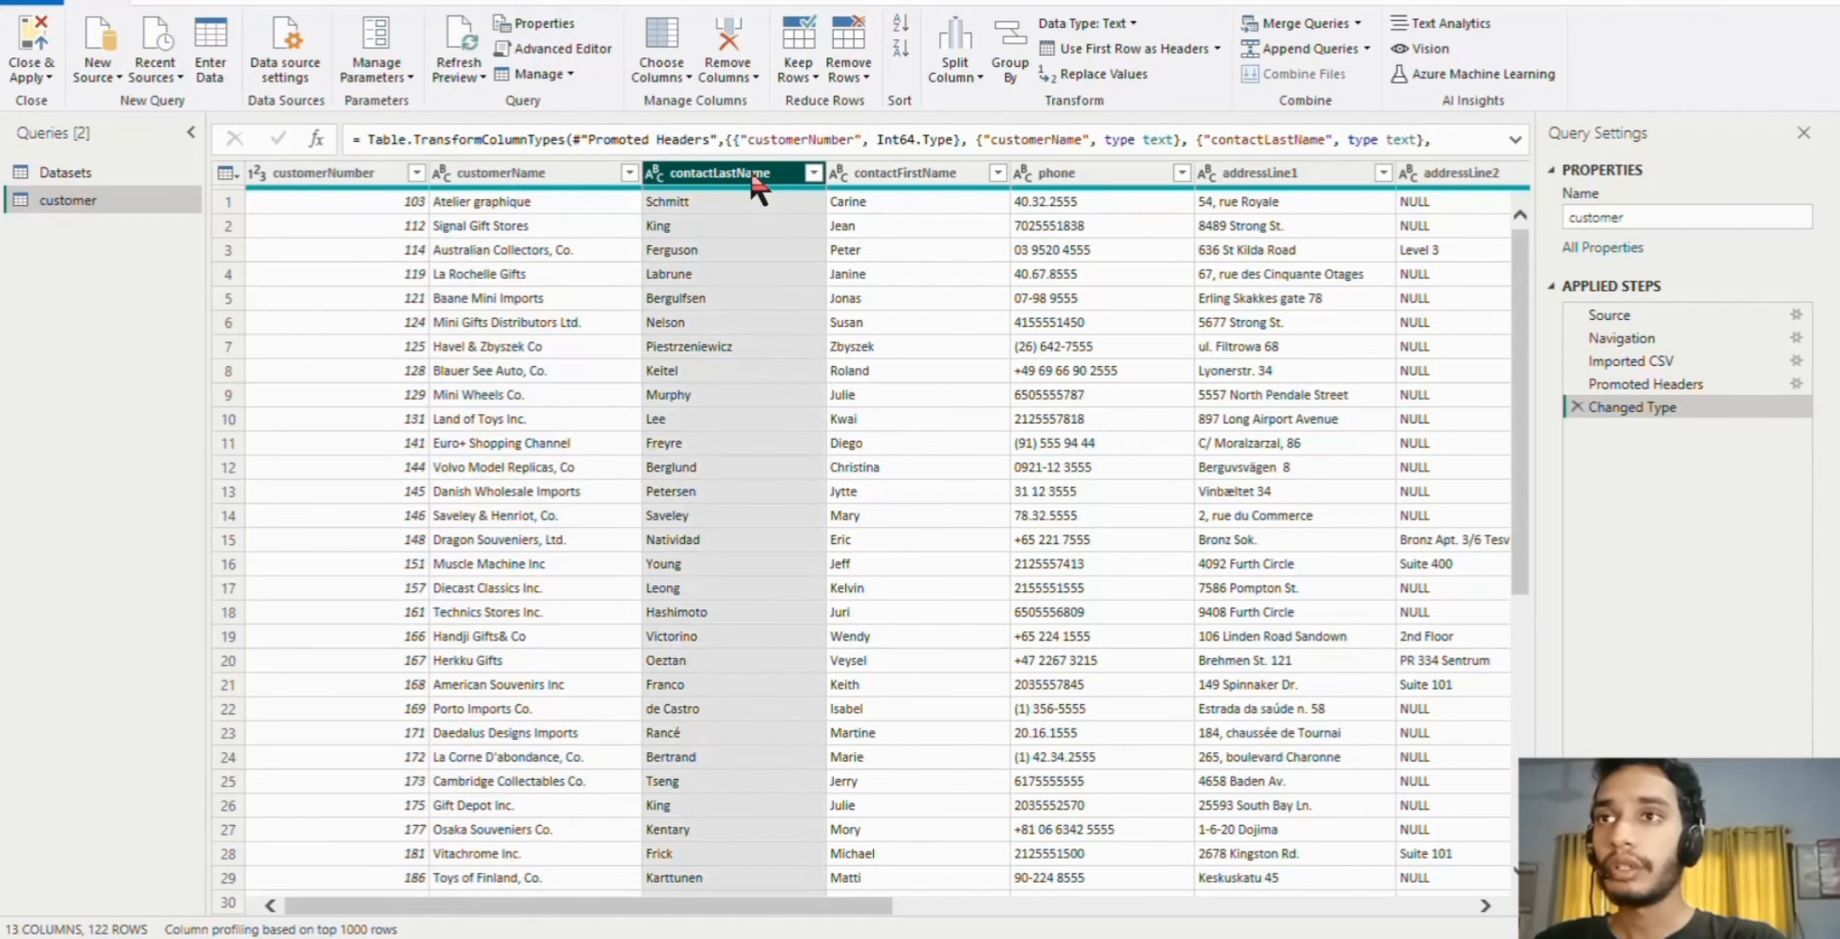
left_click(909, 175)
left_click(1069, 174)
left_click(1304, 174)
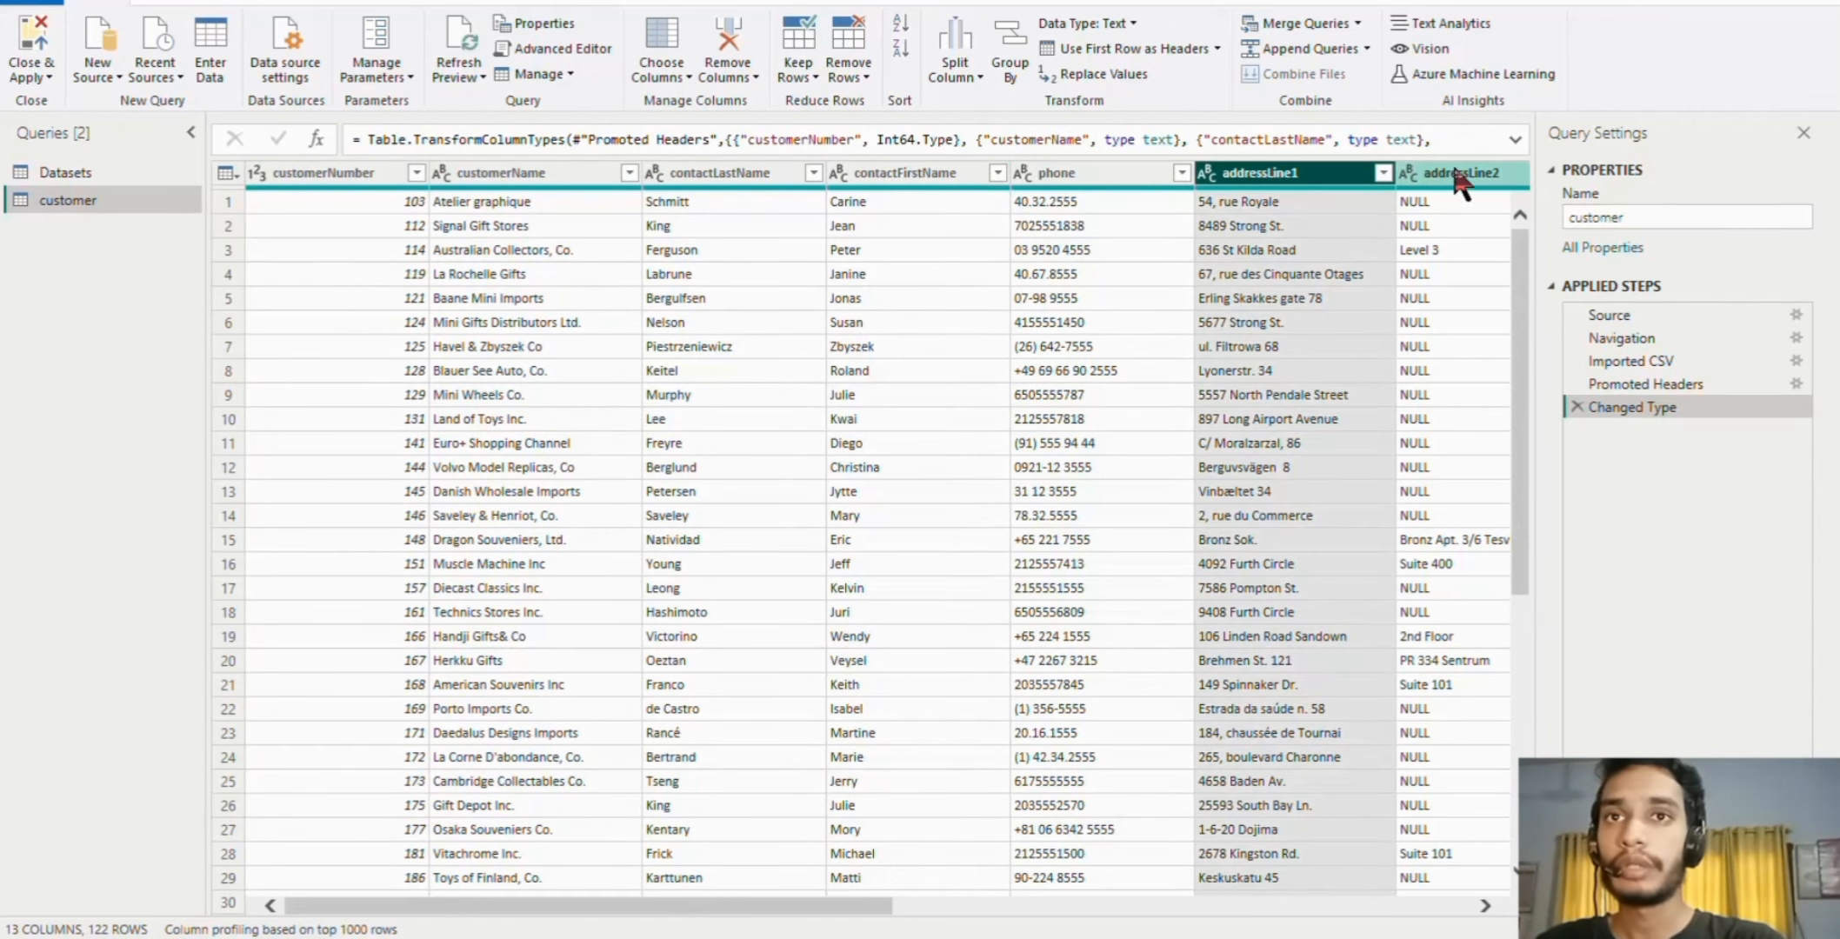
left_click(1456, 174)
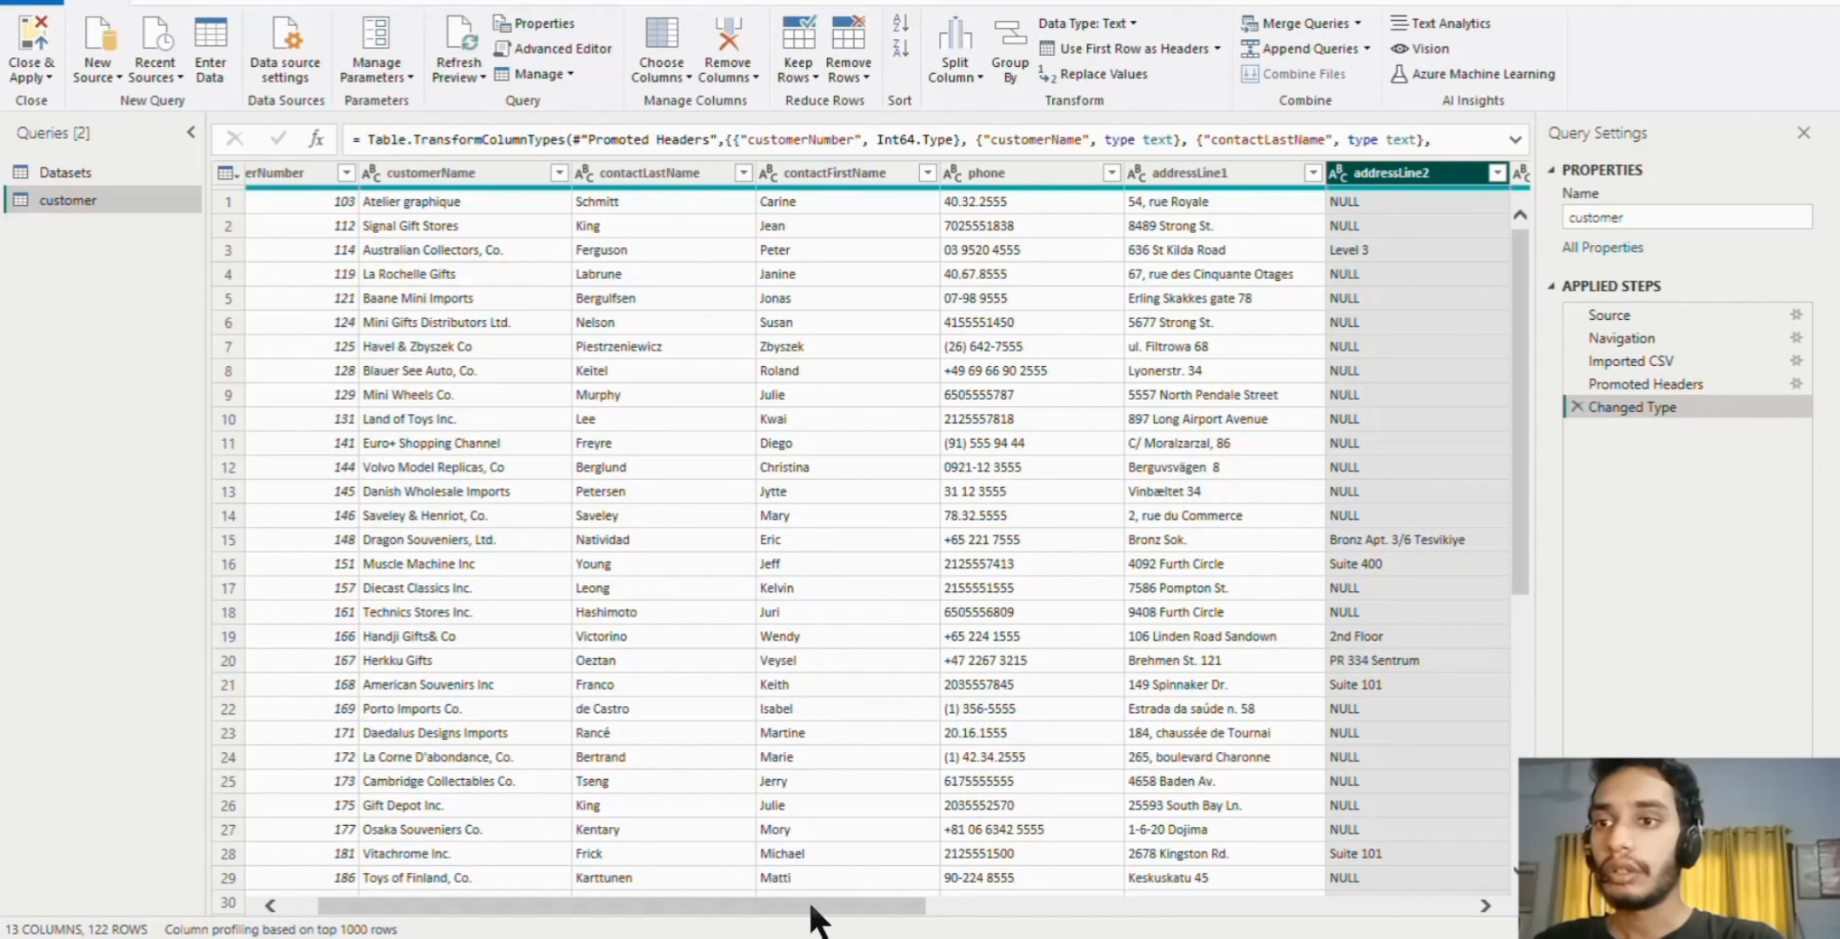
left_click_drag(809, 908, 534, 883)
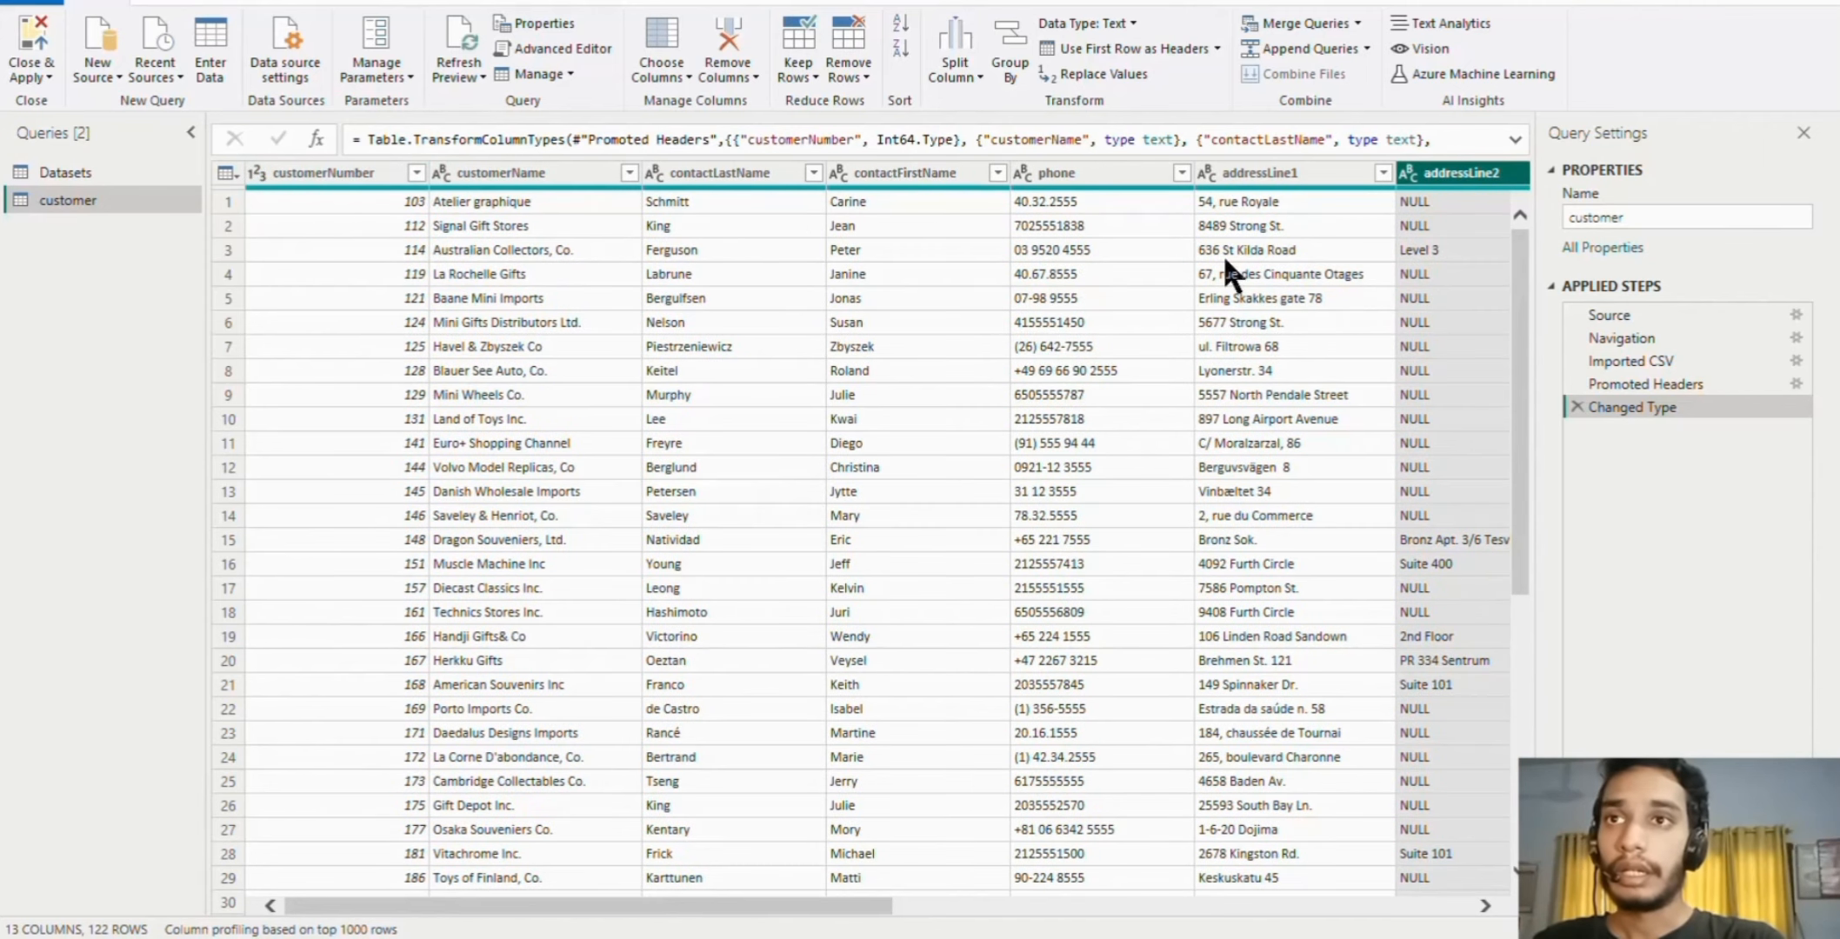
- Add employees.csv from the Datasets query as a new query and open its contents as a table
left_click(64, 170)
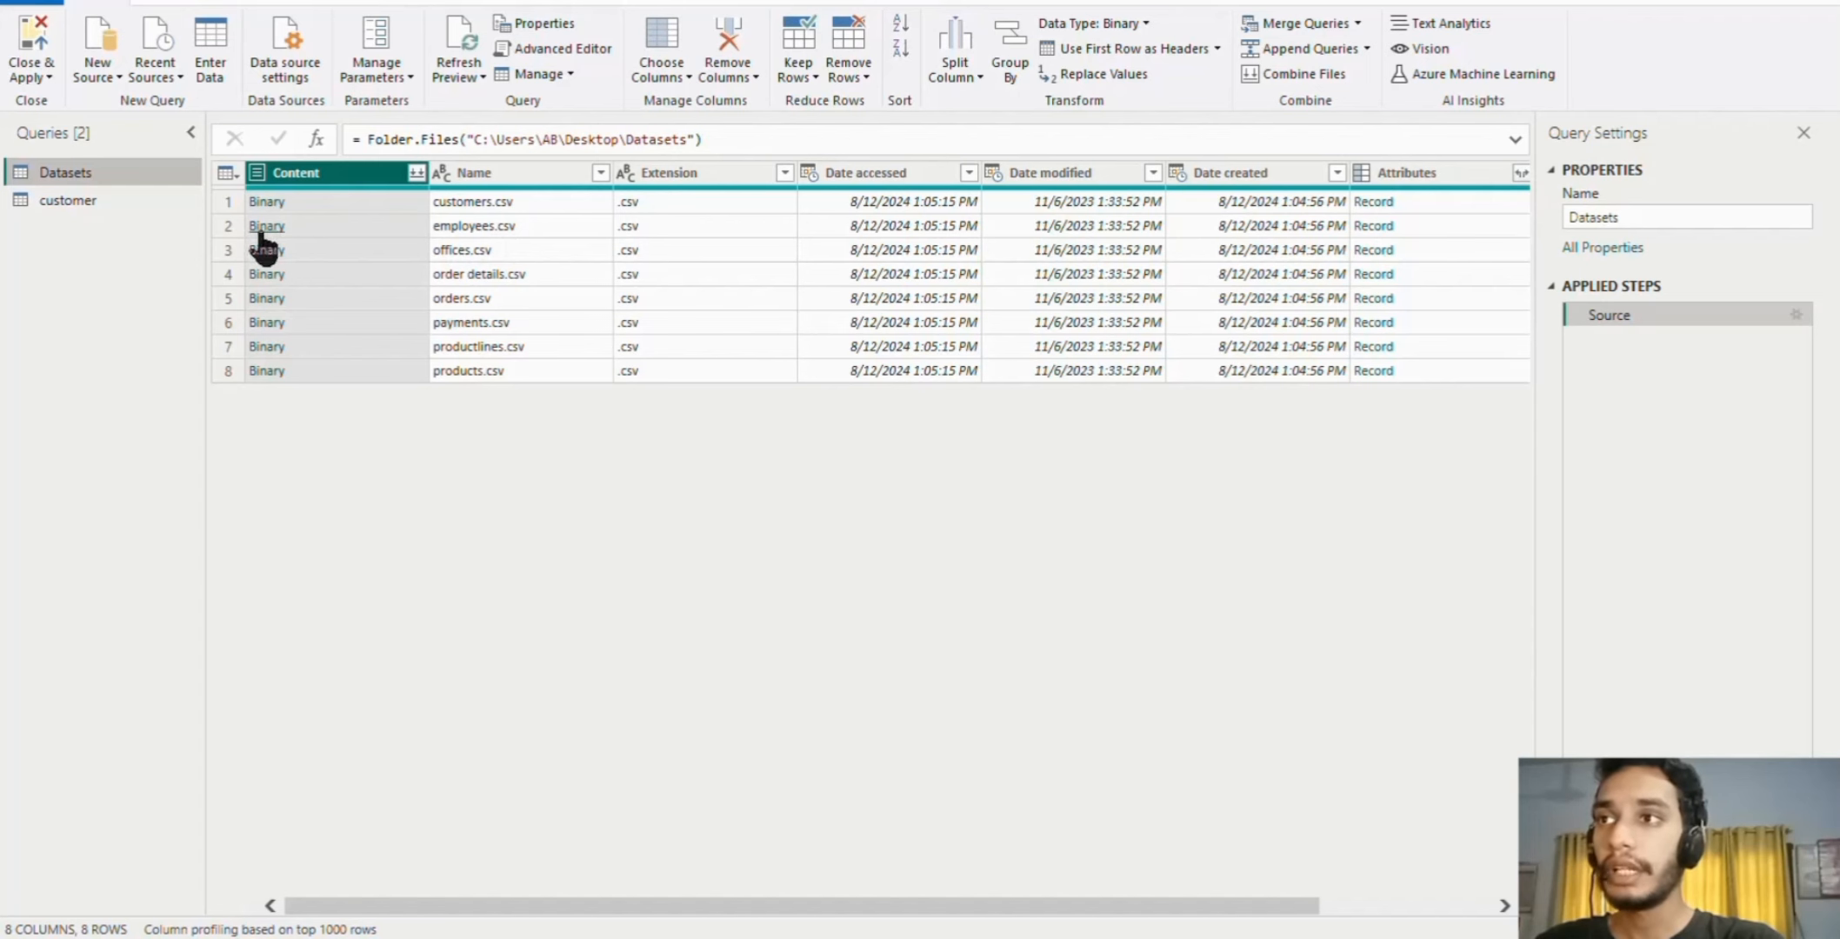
right_click(250, 227)
left_click(348, 309)
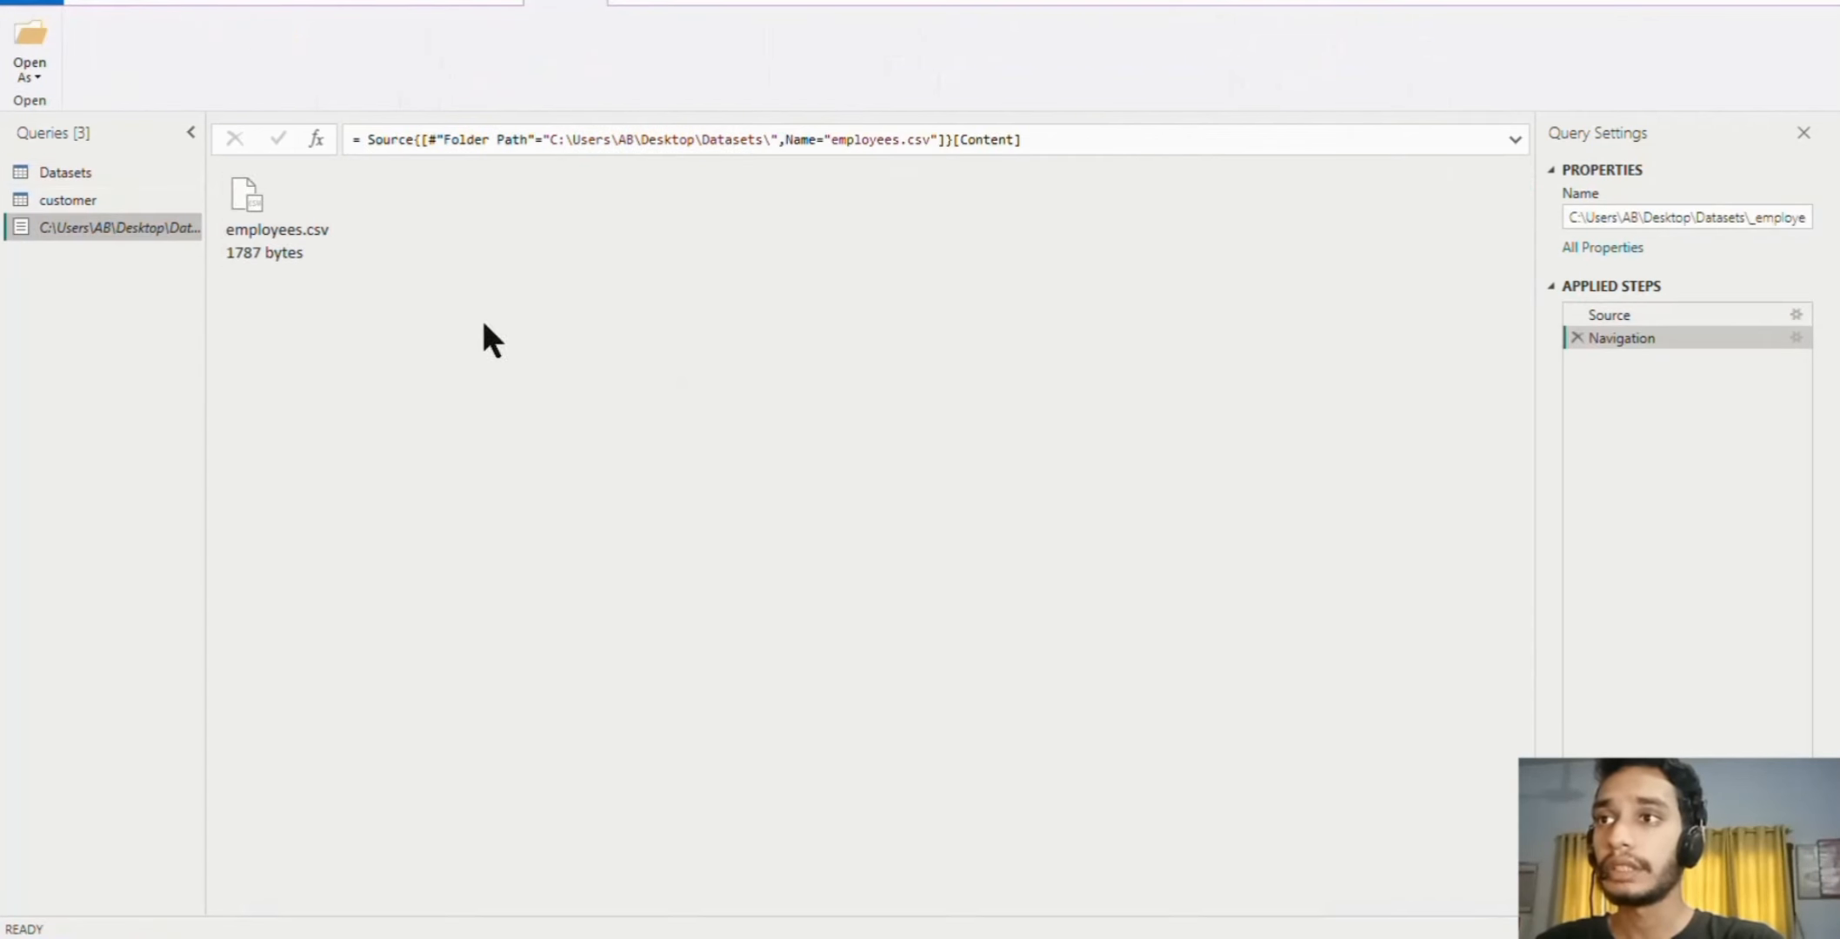
left_click(304, 221)
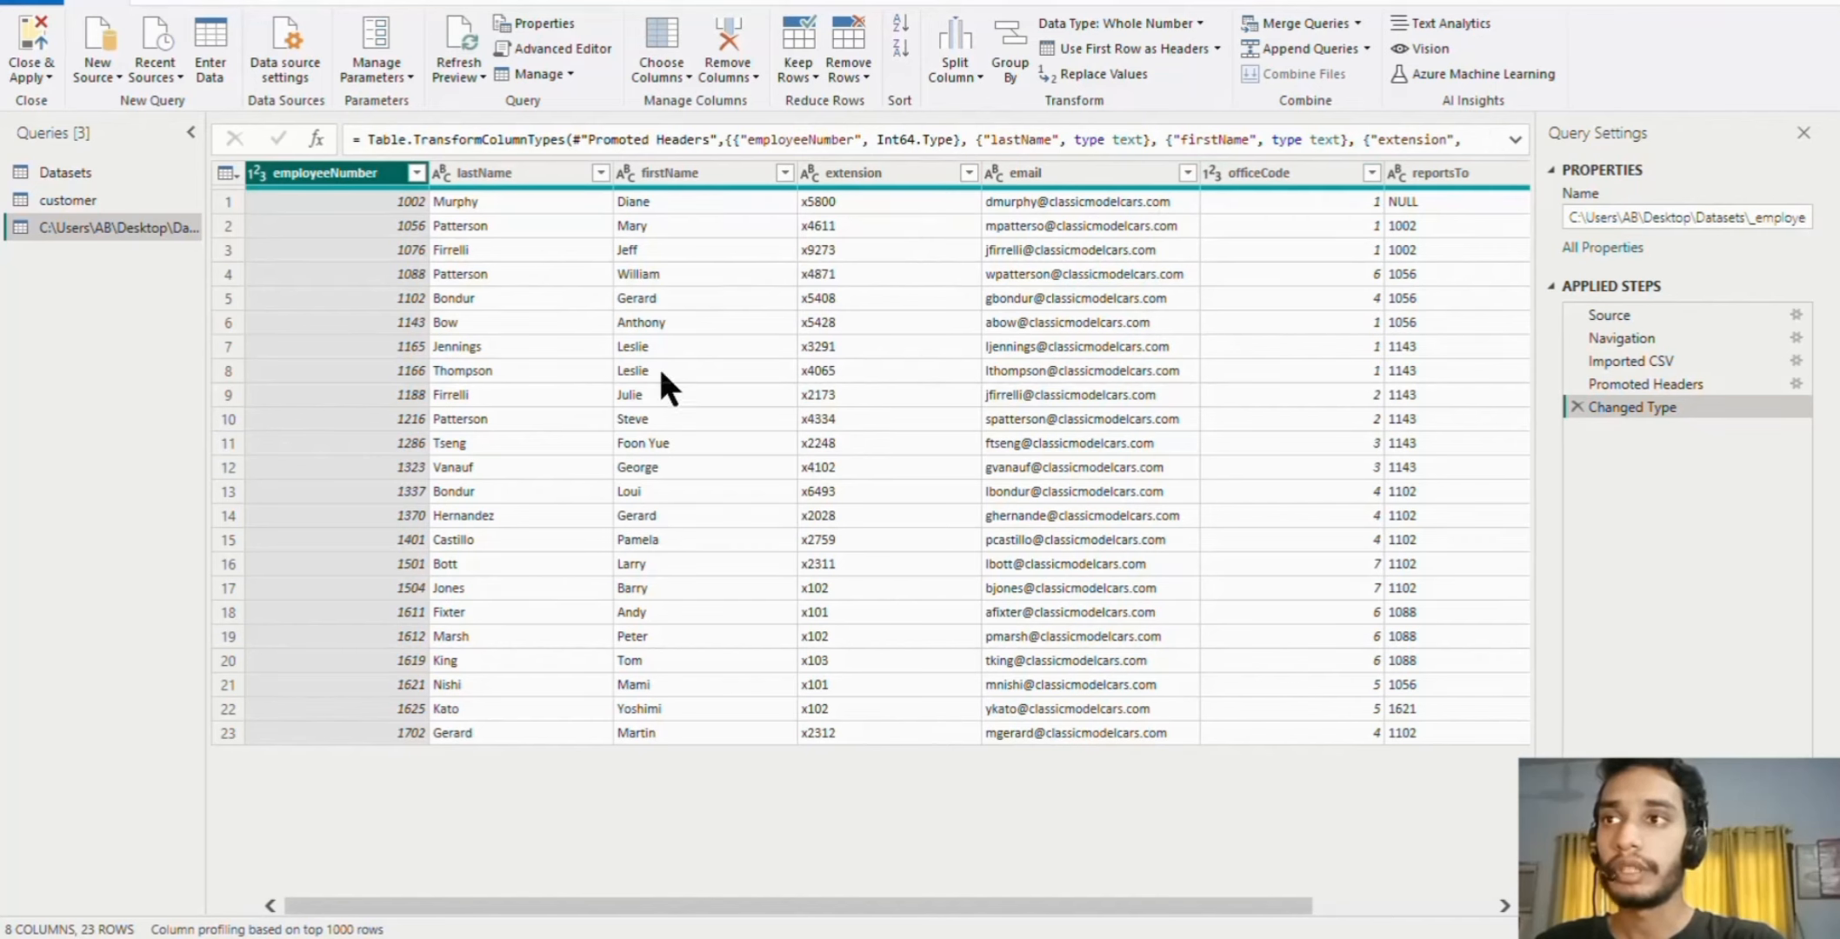
- Rename the employees.csv query to employee
left_click(1720, 216)
key("ctrl+a")
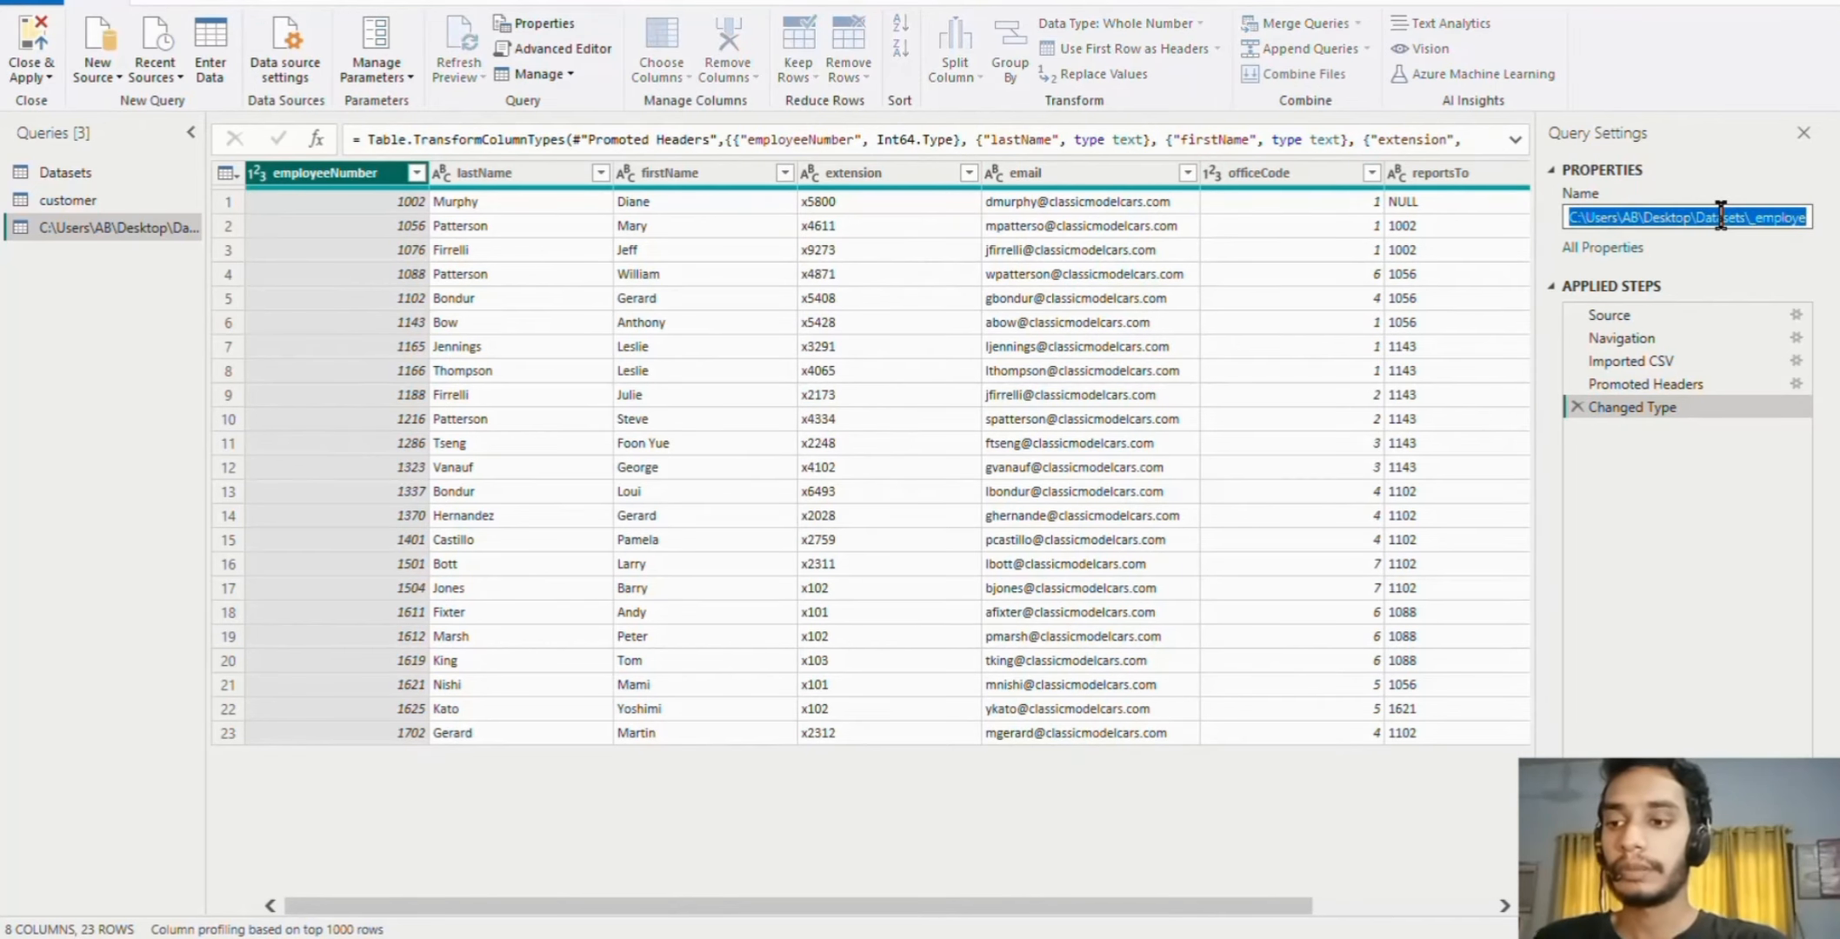
type("employee")
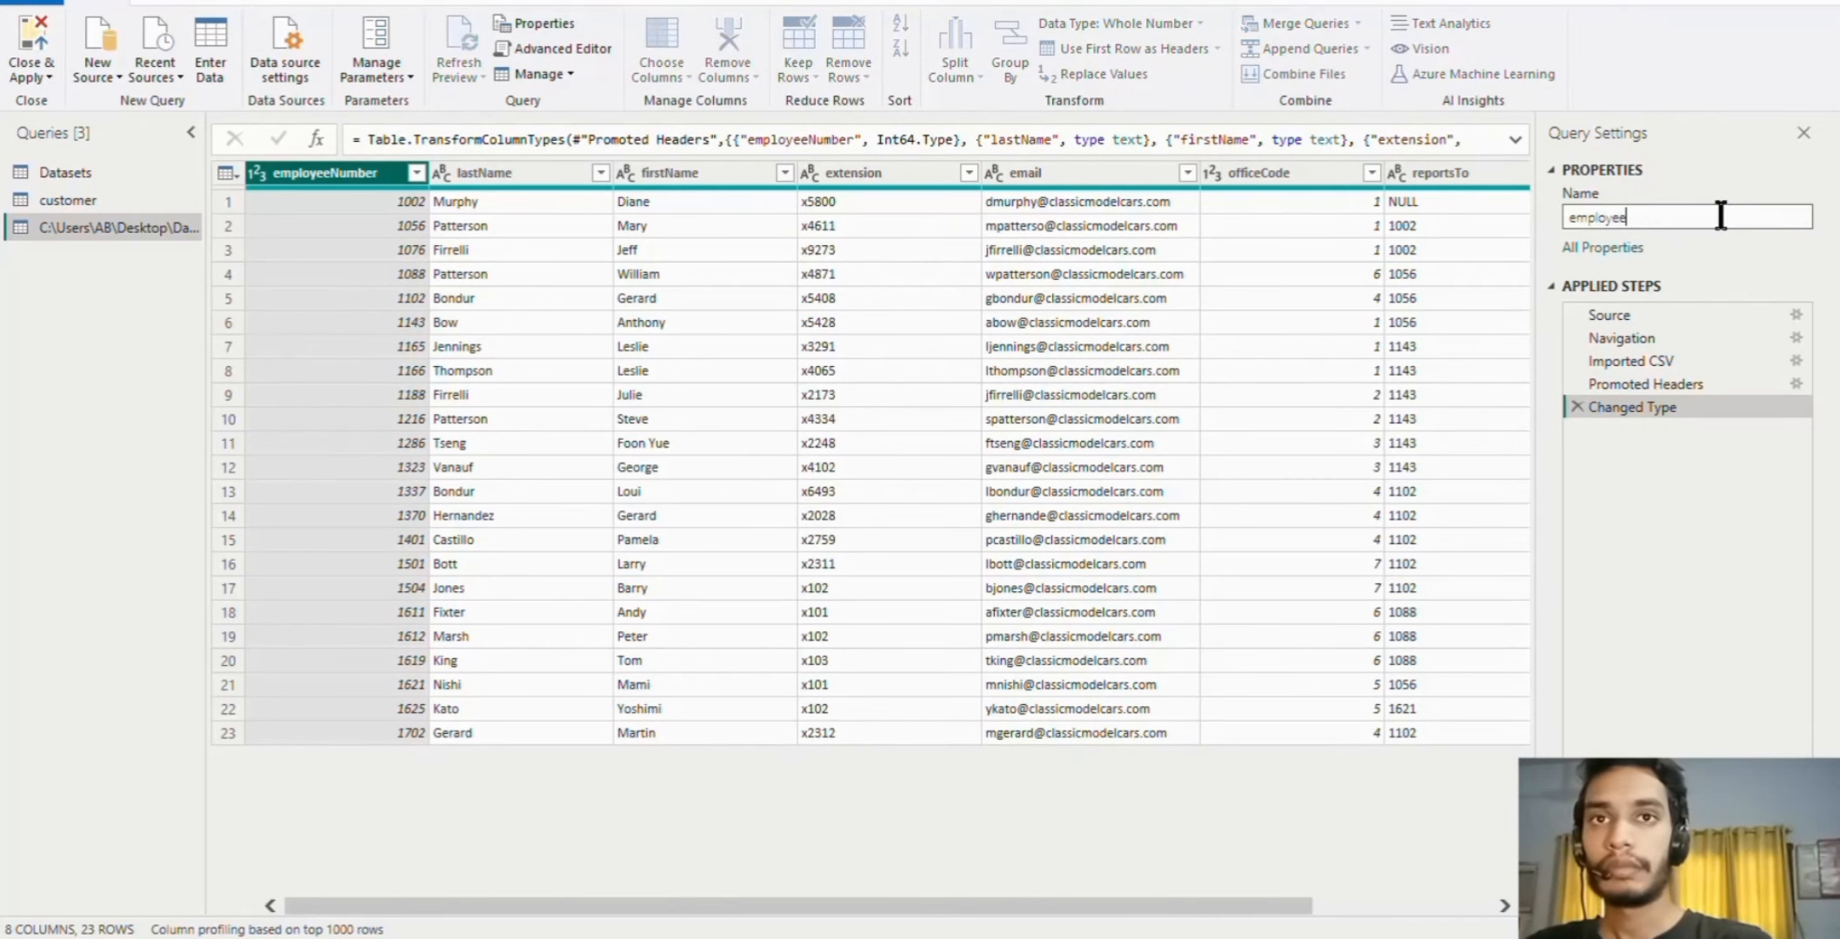
key("Return")
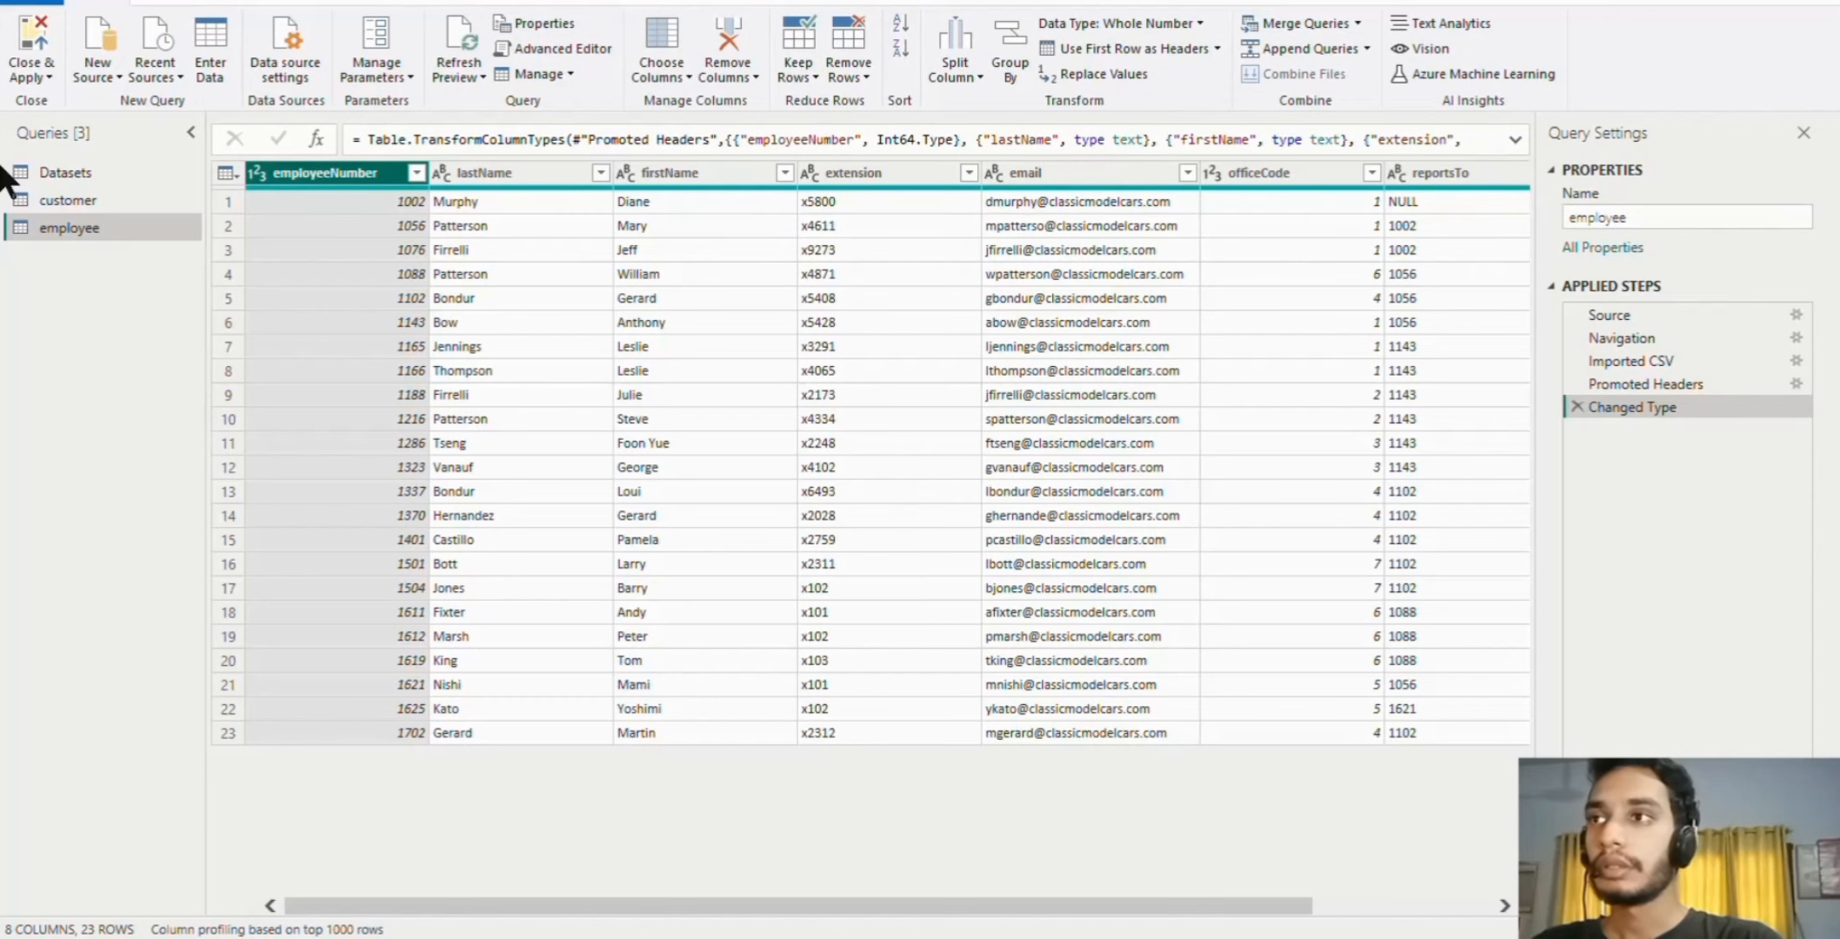
- Add orders.csv from the Datasets query as a new query and open its contents as a table
left_click(40, 171)
right_click(270, 300)
left_click(262, 305)
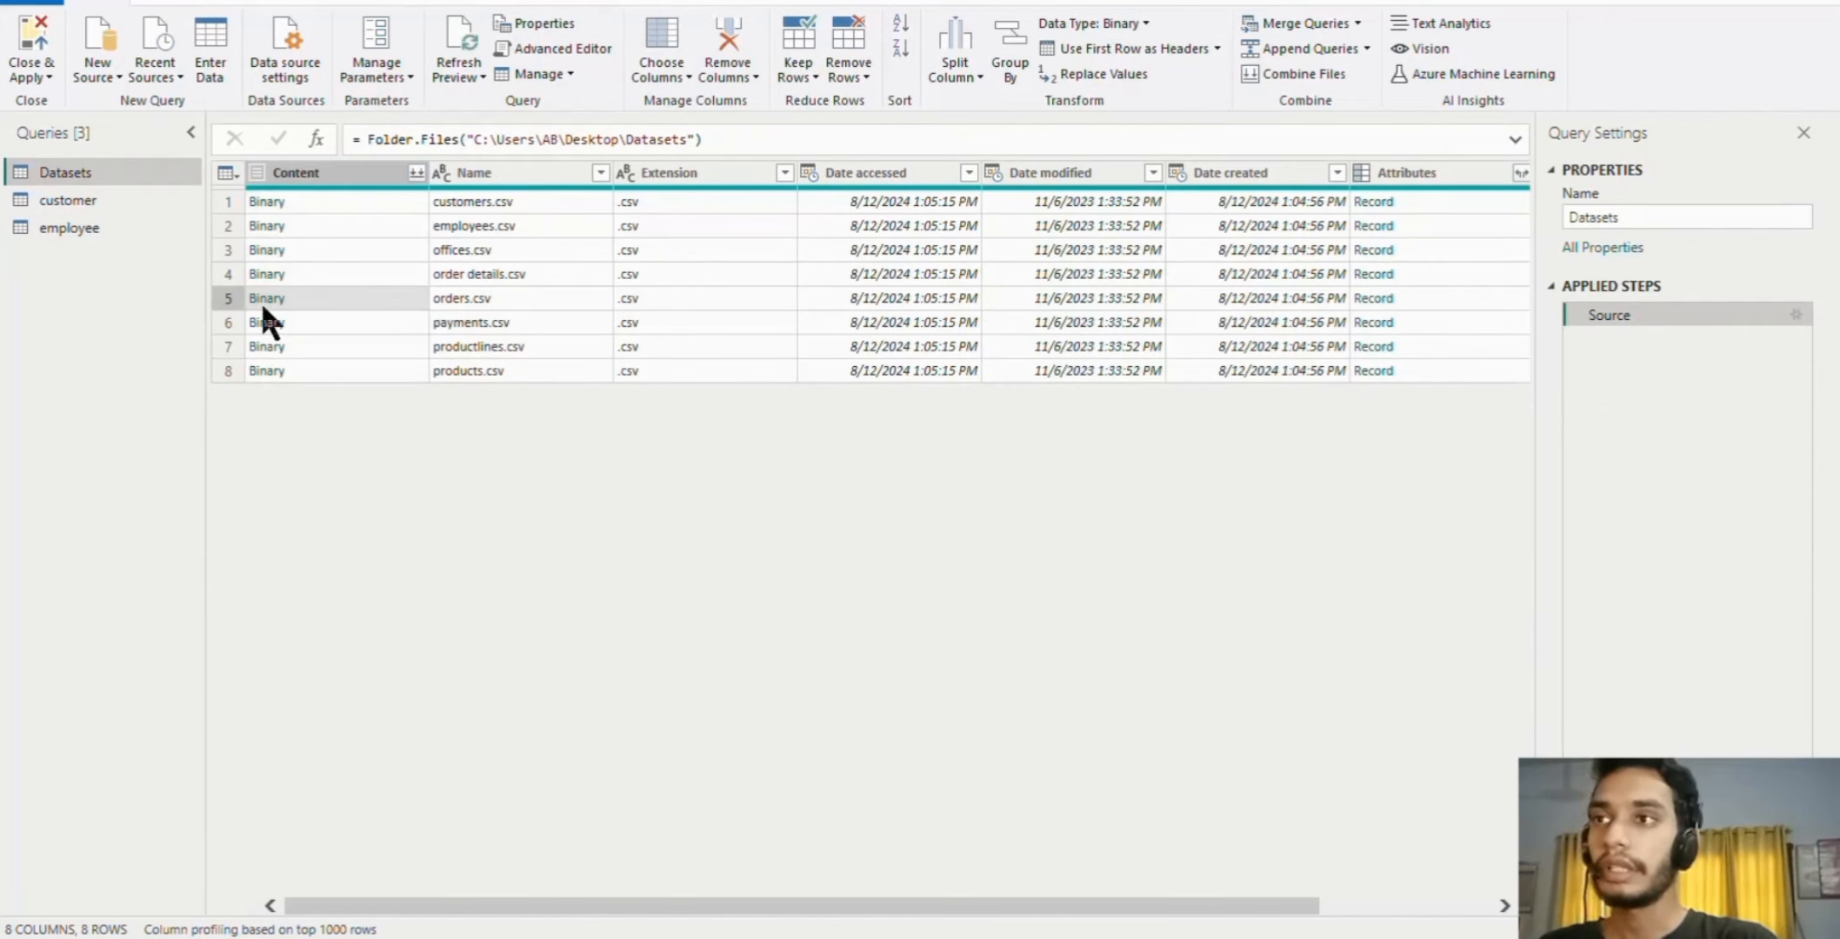
right_click(252, 296)
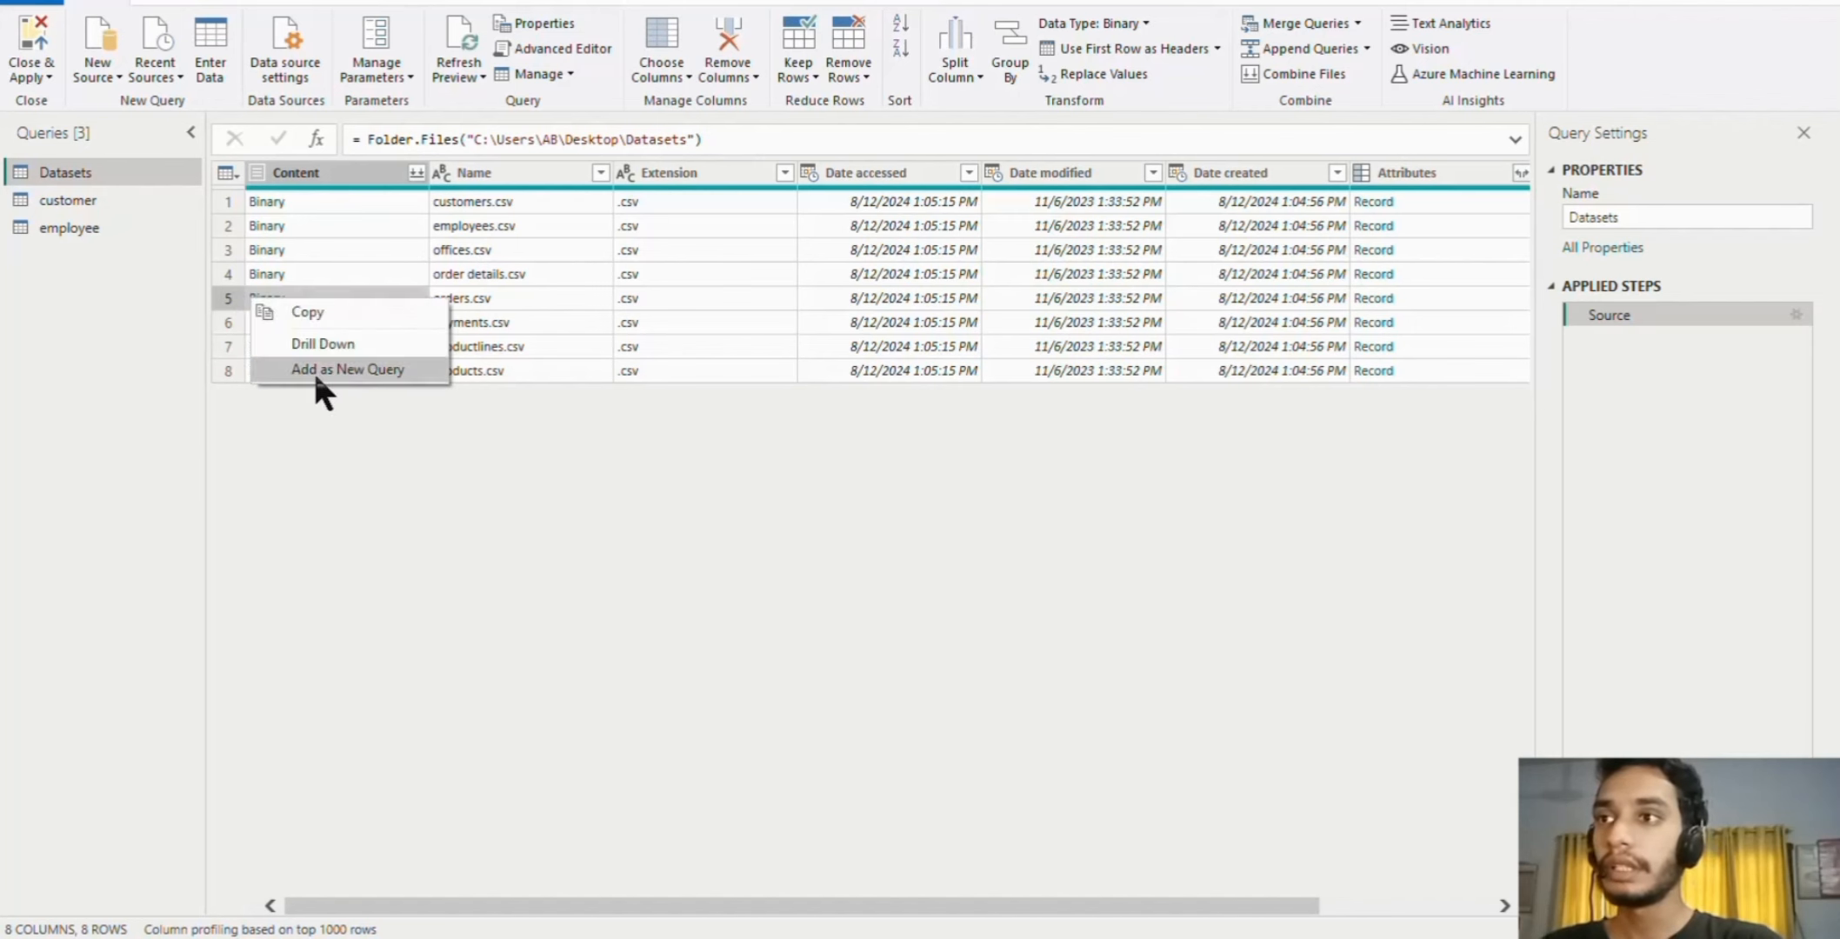
left_click(318, 372)
left_click(256, 227)
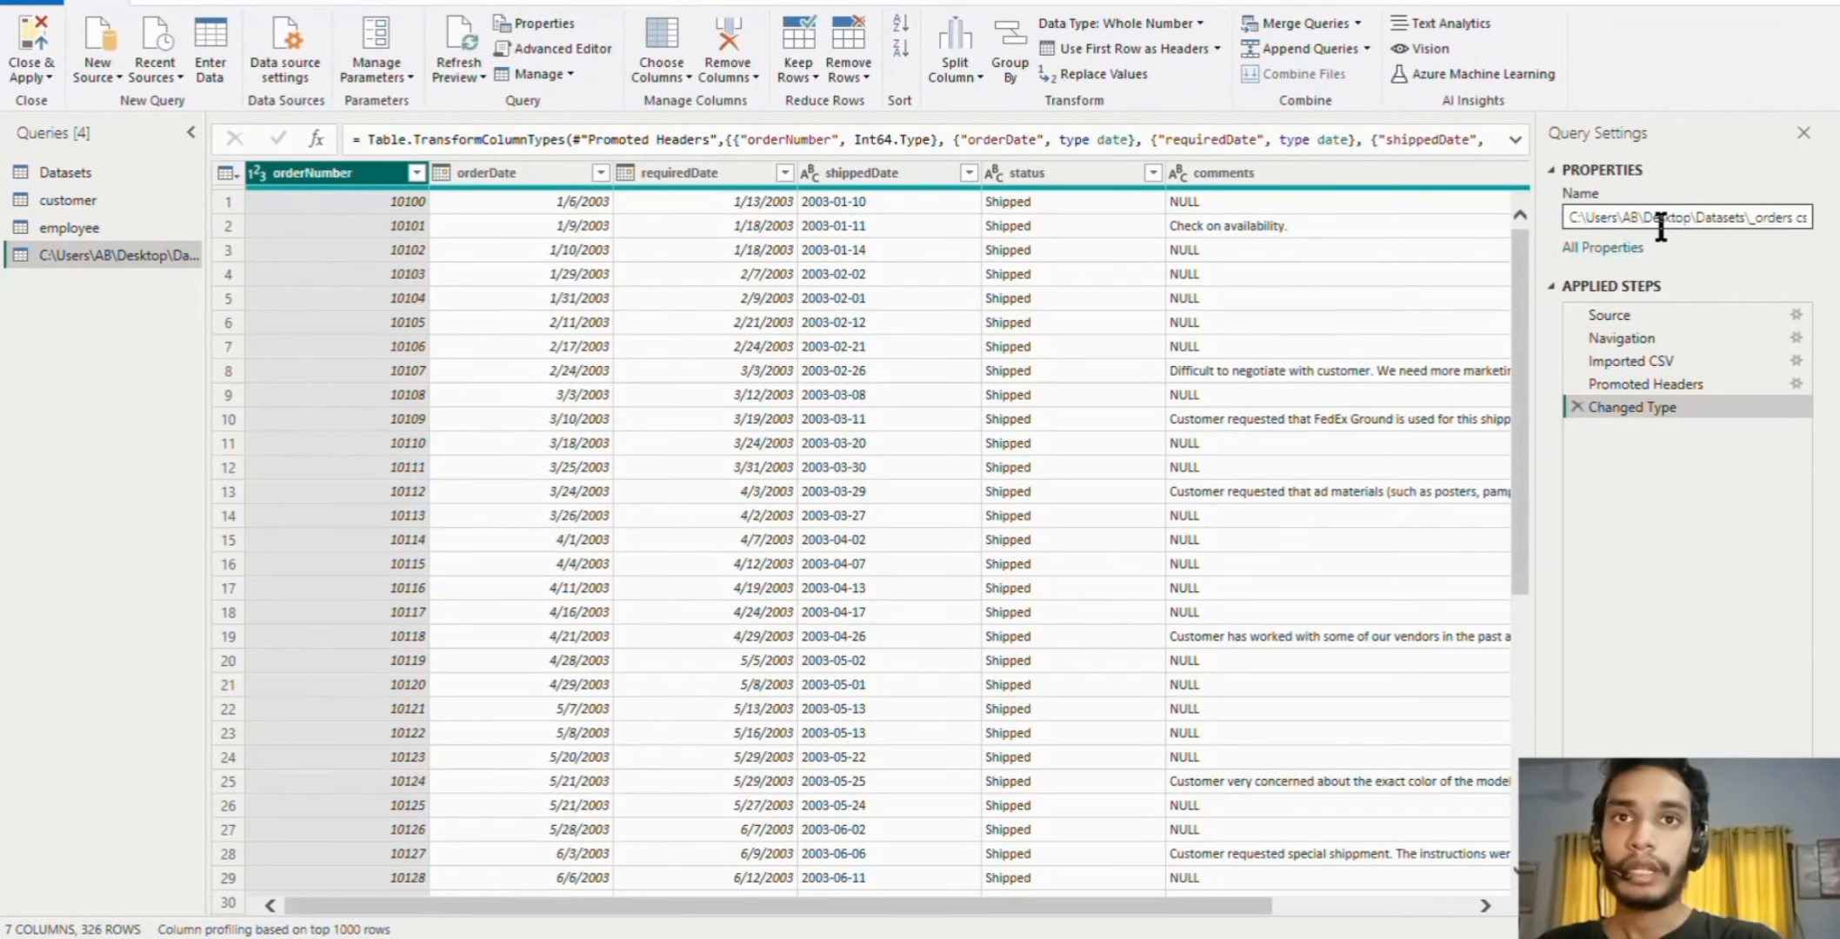
- Rename the orders.csv query to orders
left_click(1685, 215)
key("ctrl+a")
type("orders")
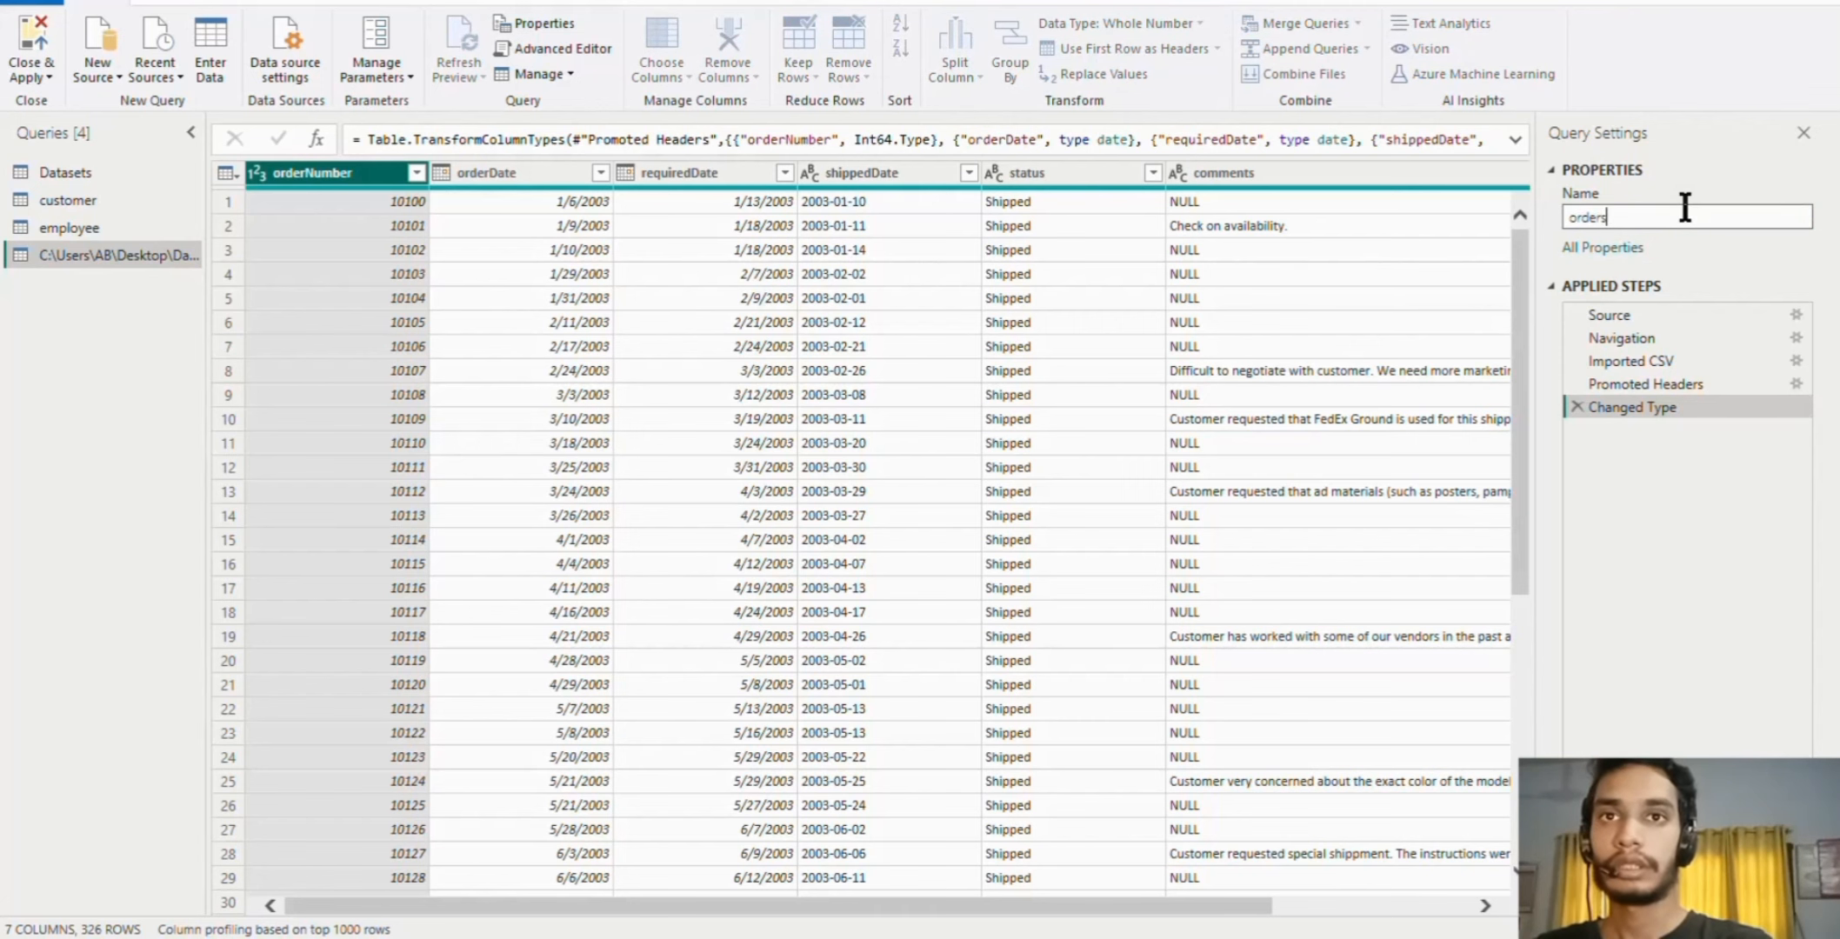
key("Return")
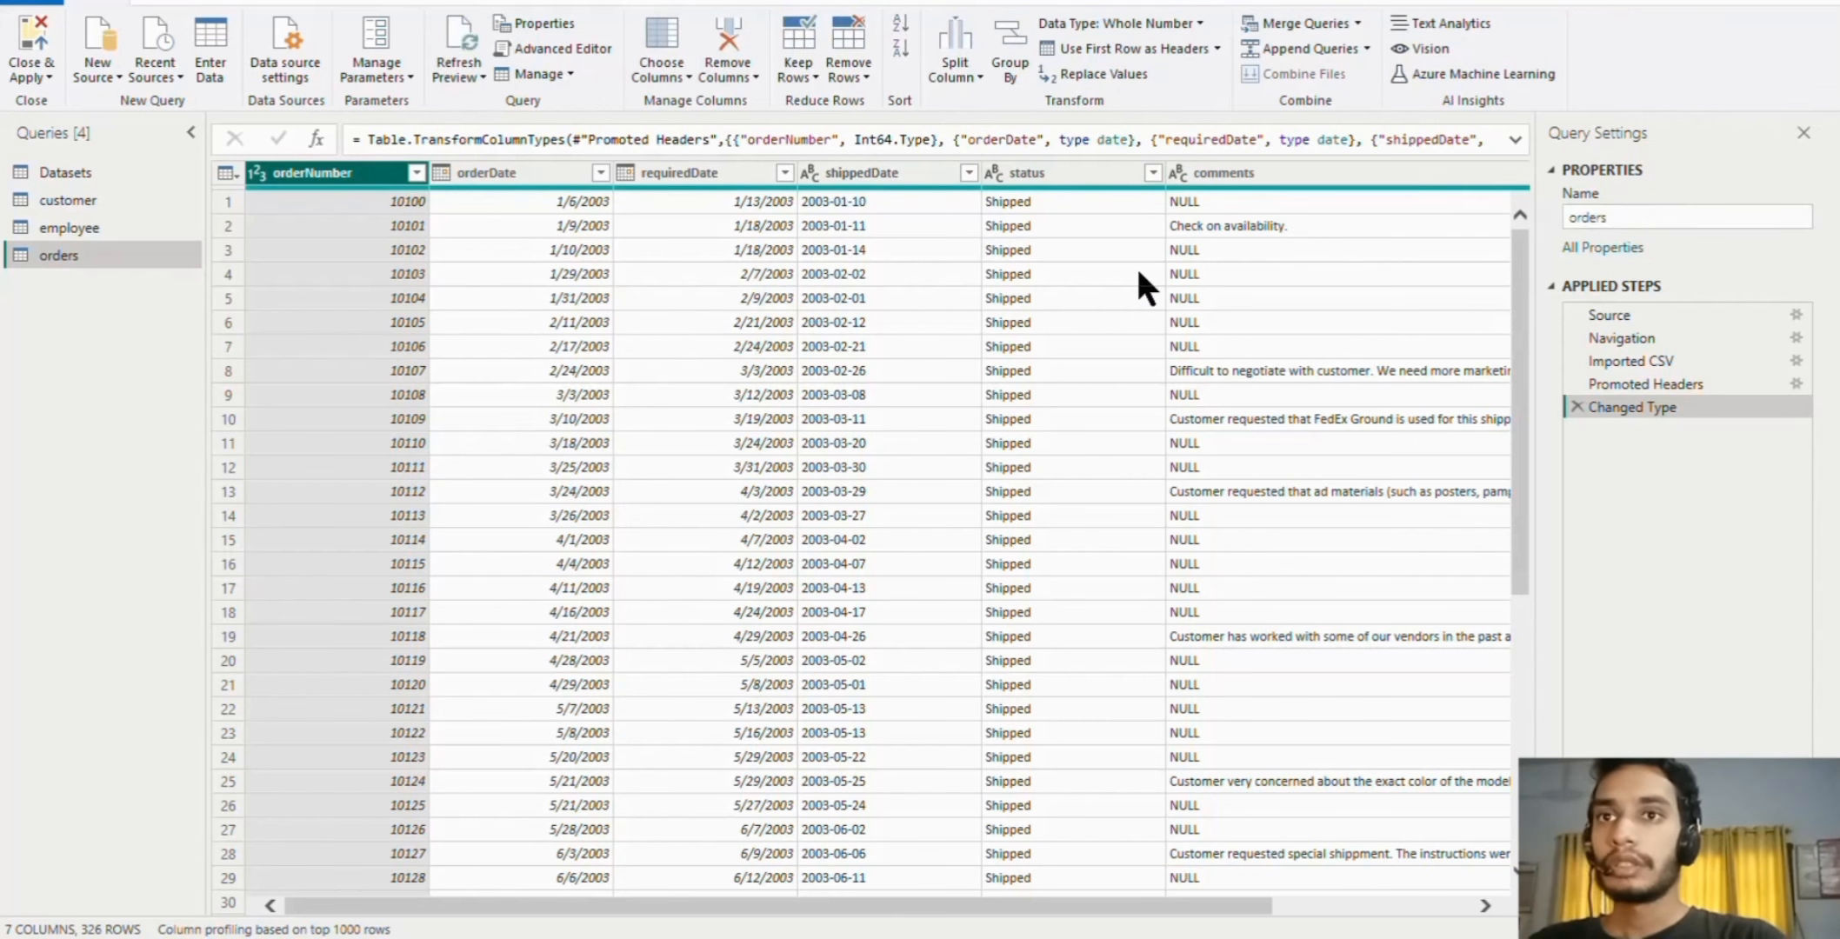
- Look through the rows of the orders table and return to its first row
scroll(850, 324, "down", 6)
scroll(850, 321, "down", 1)
scroll(850, 322, "up", 7)
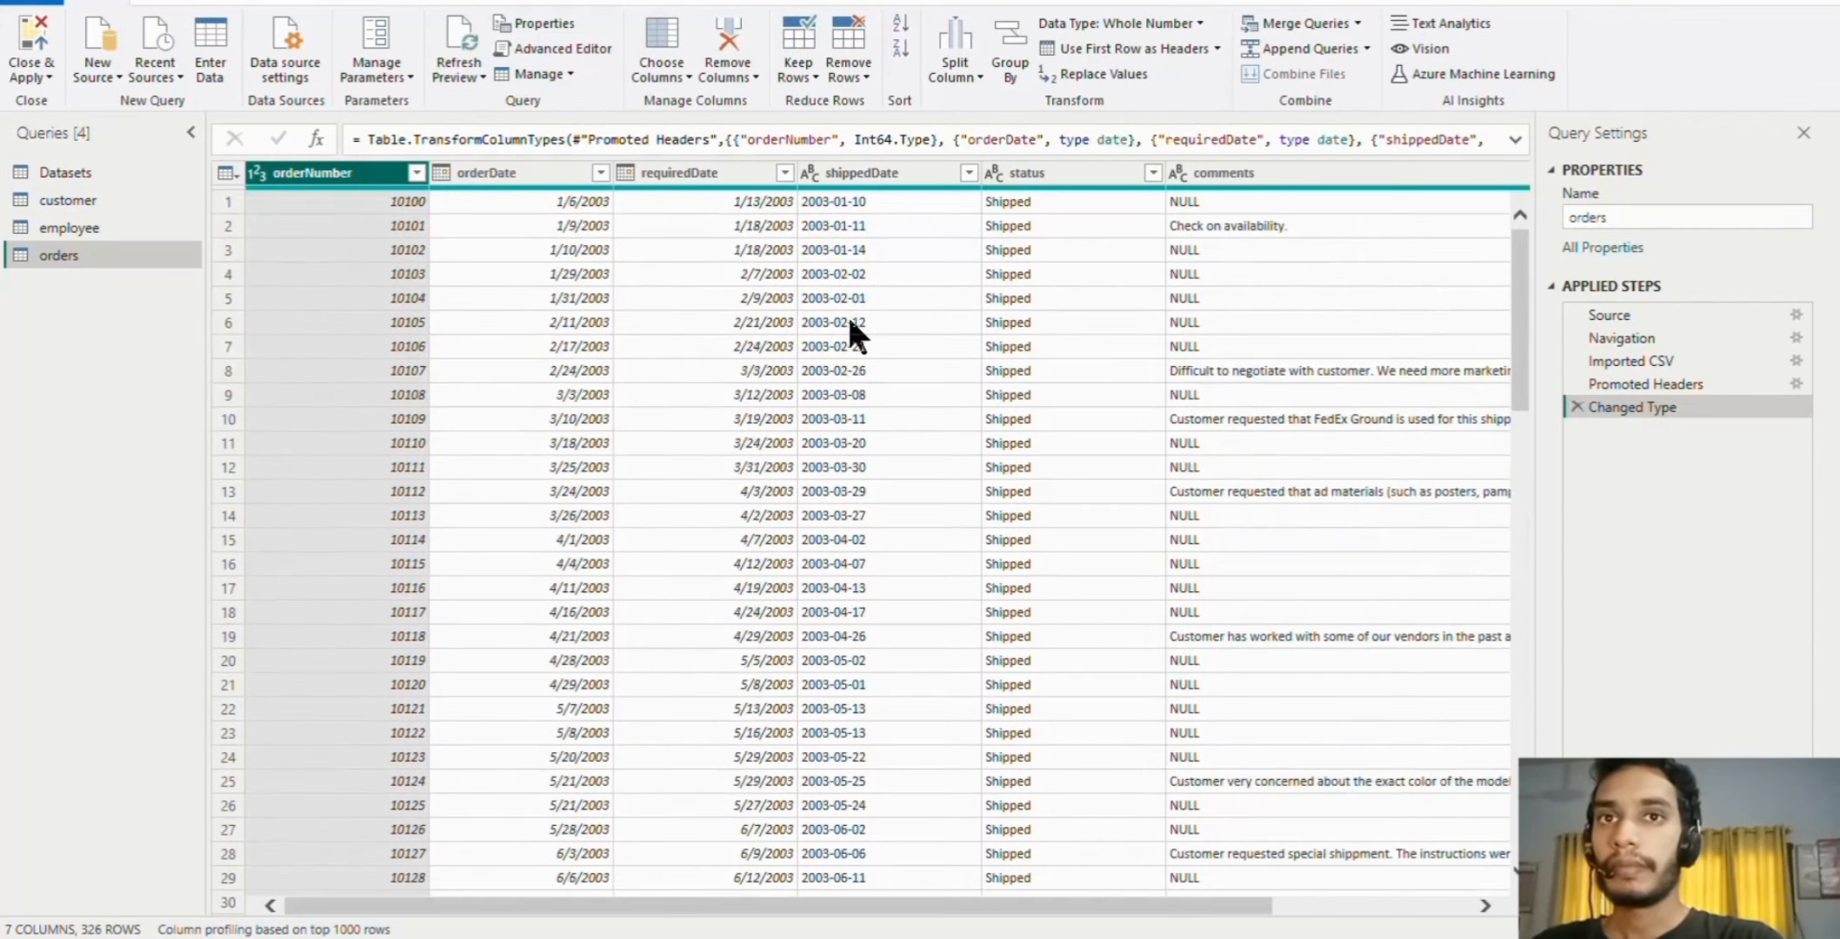
scroll(798, 331, "down", 17)
scroll(797, 330, "up", 18)
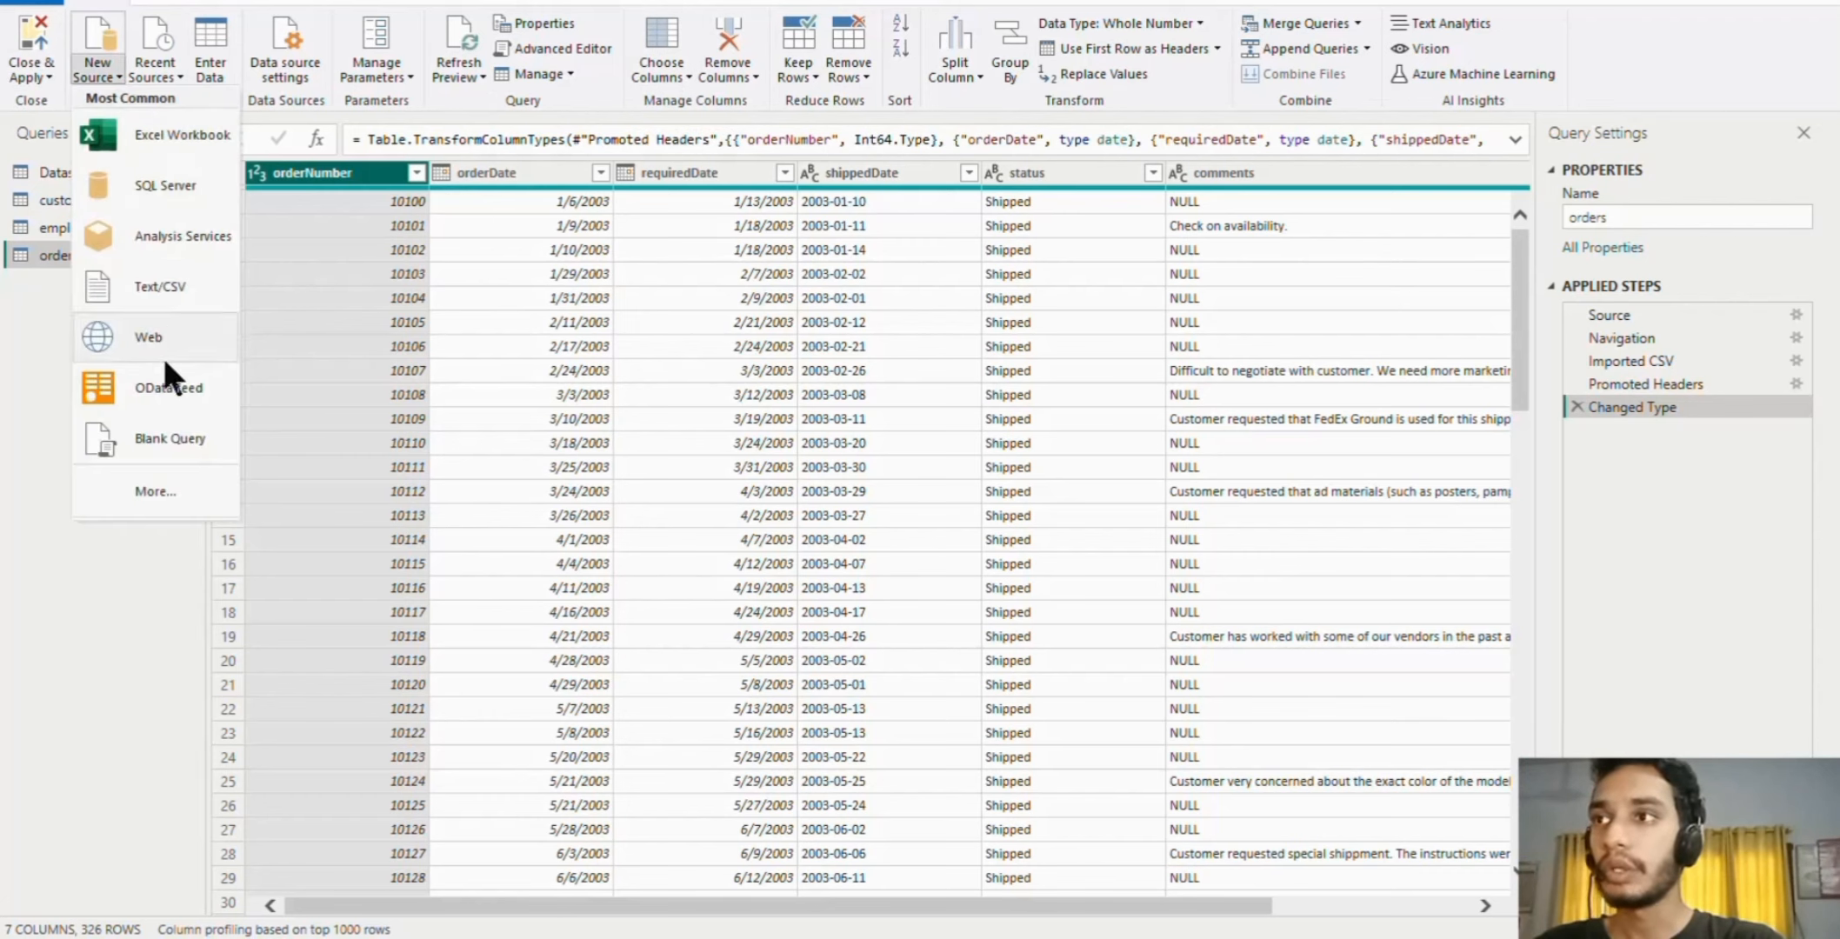
left_click(19, 428)
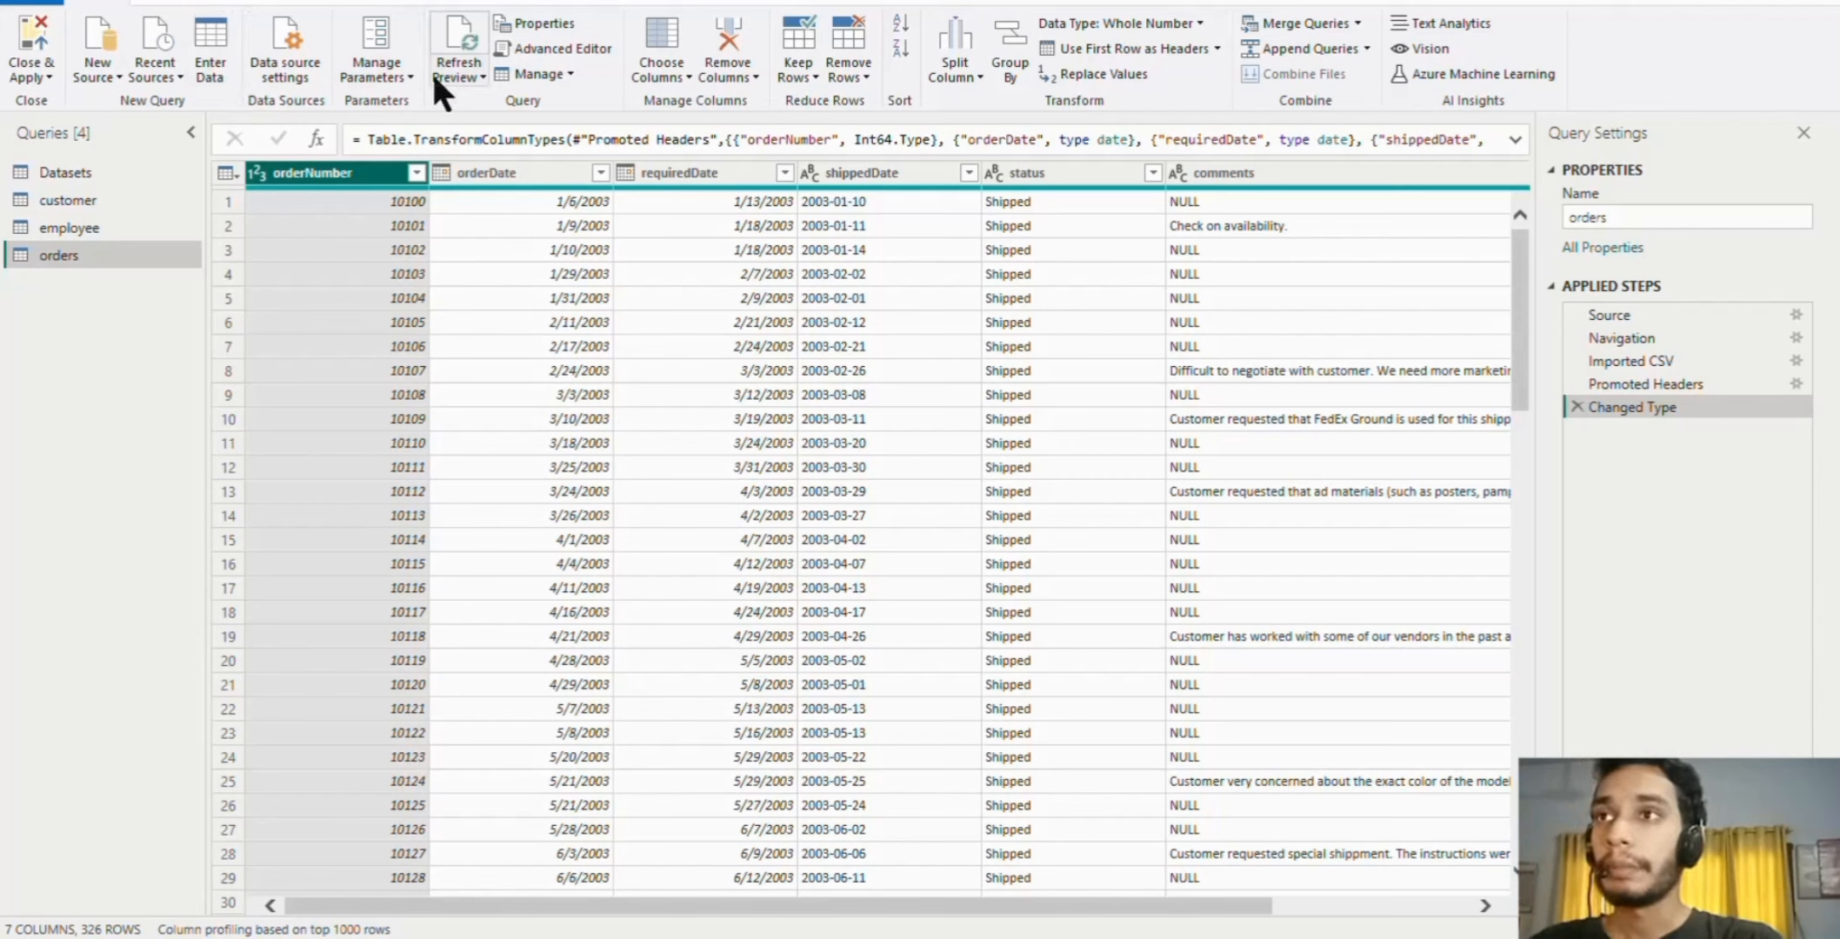
left_click(534, 74)
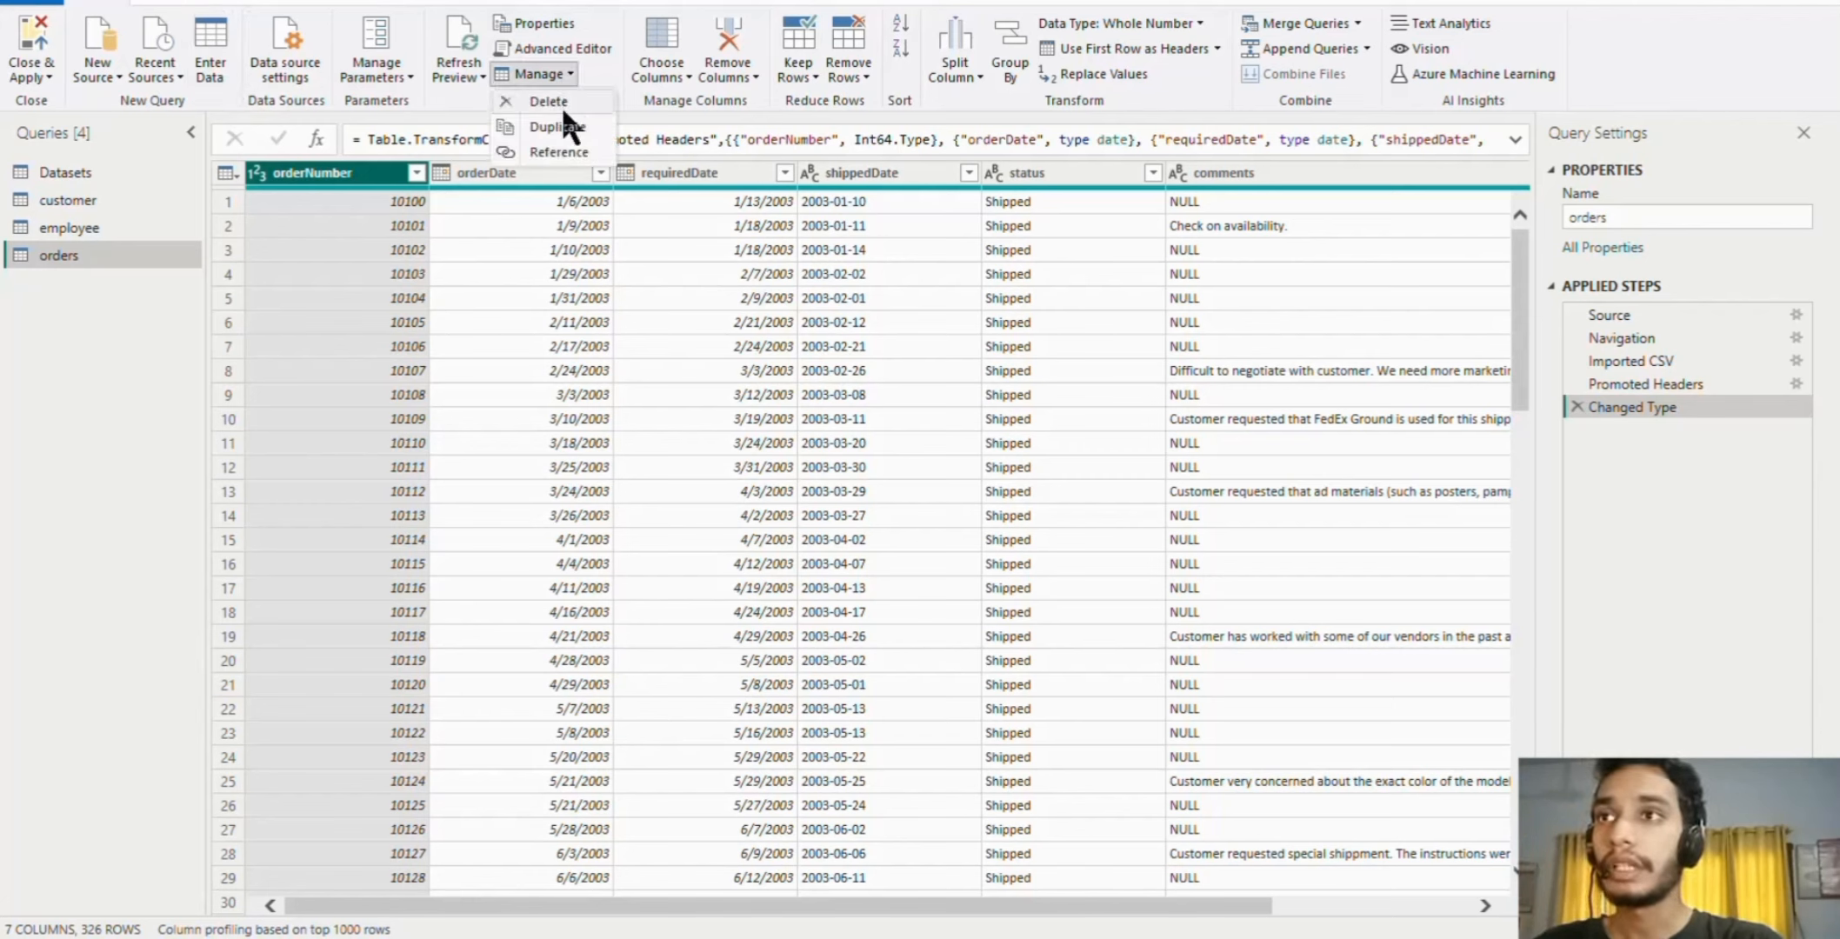
left_click(174, 392)
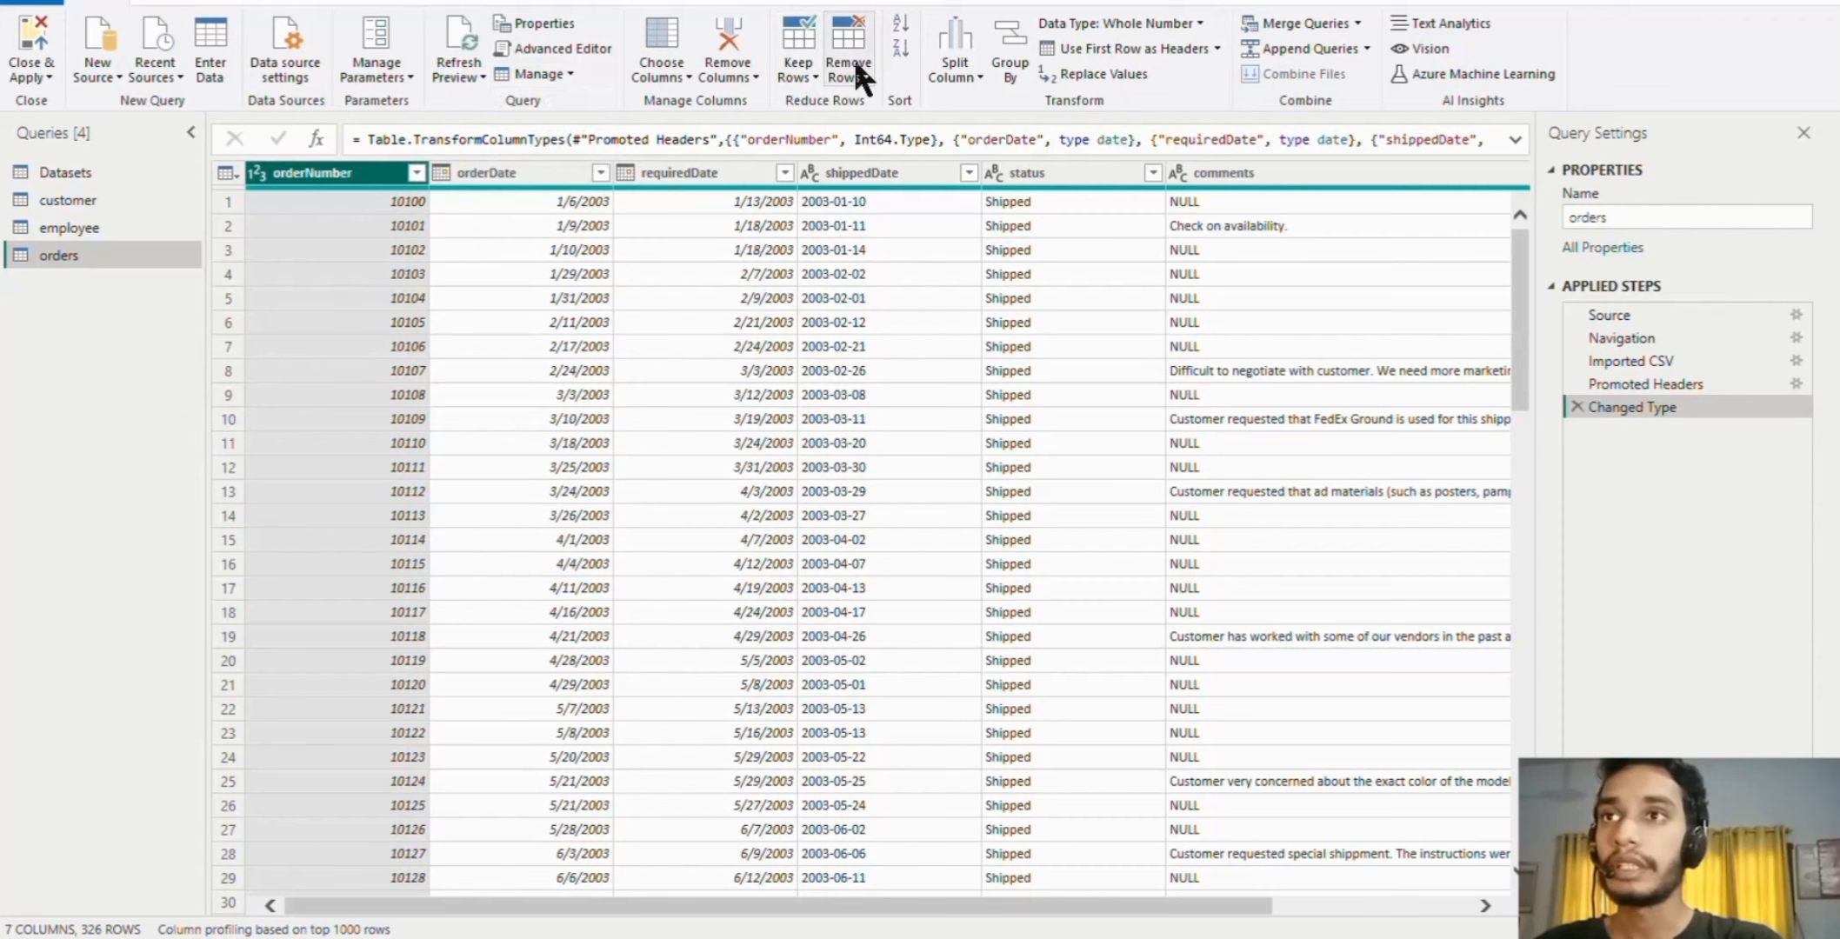
left_click(660, 74)
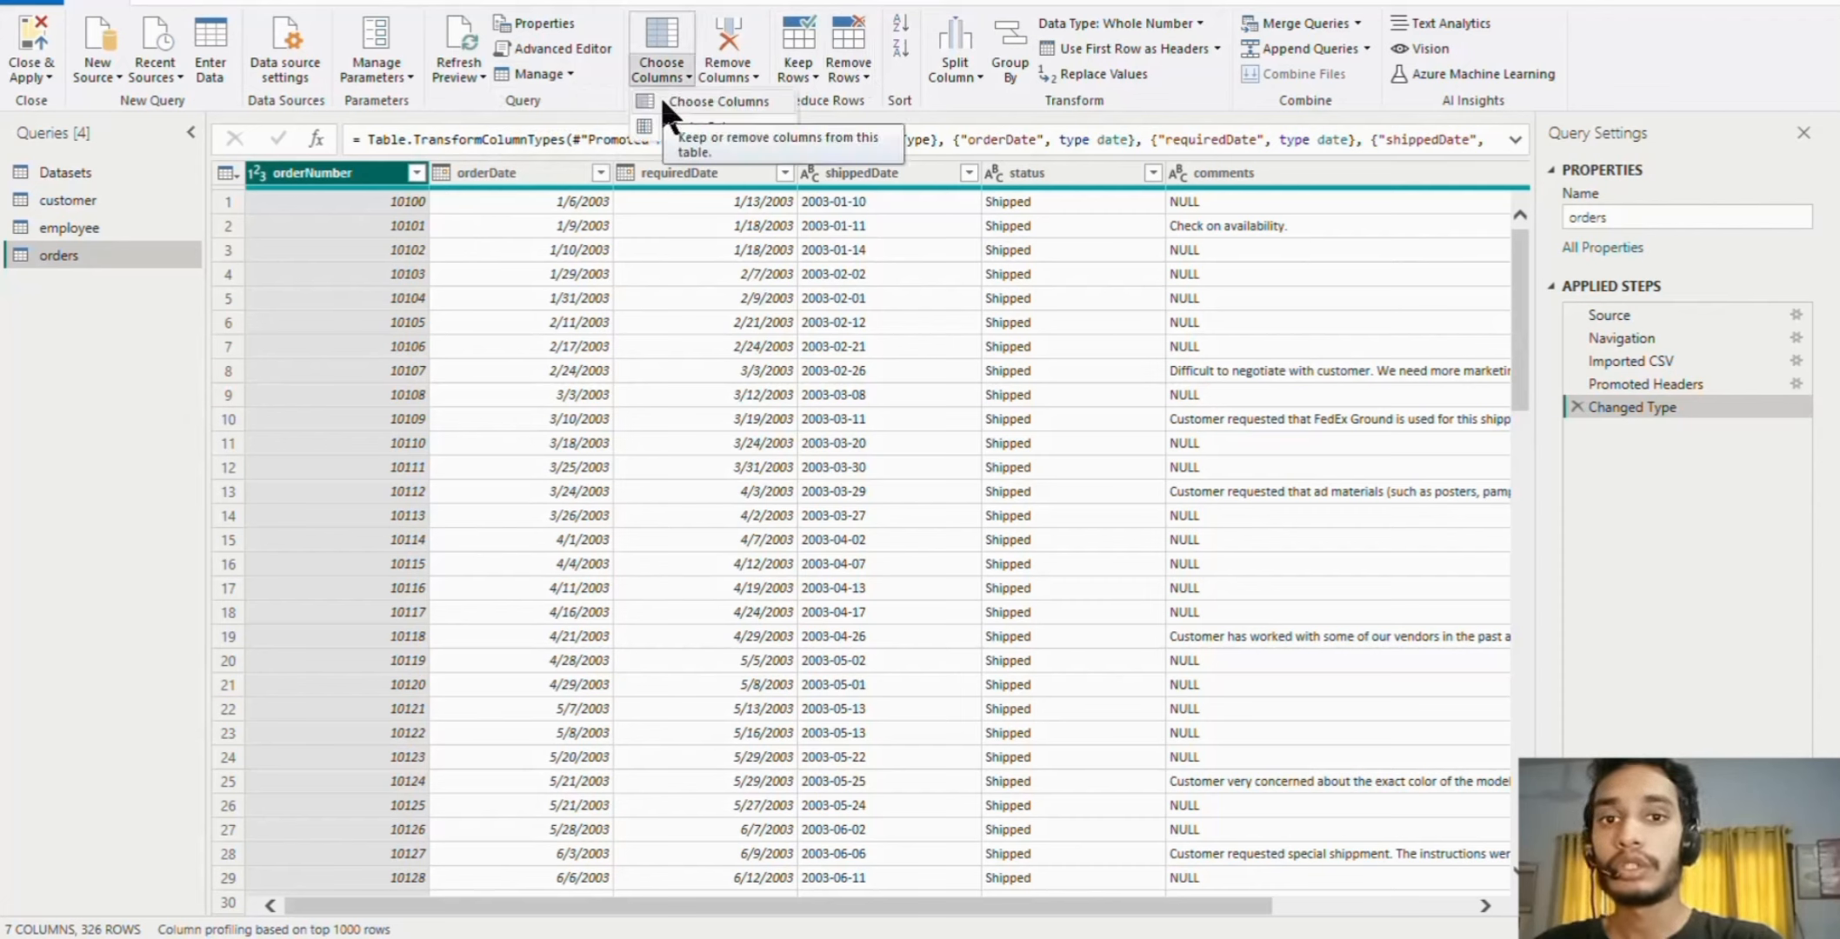
left_click(738, 69)
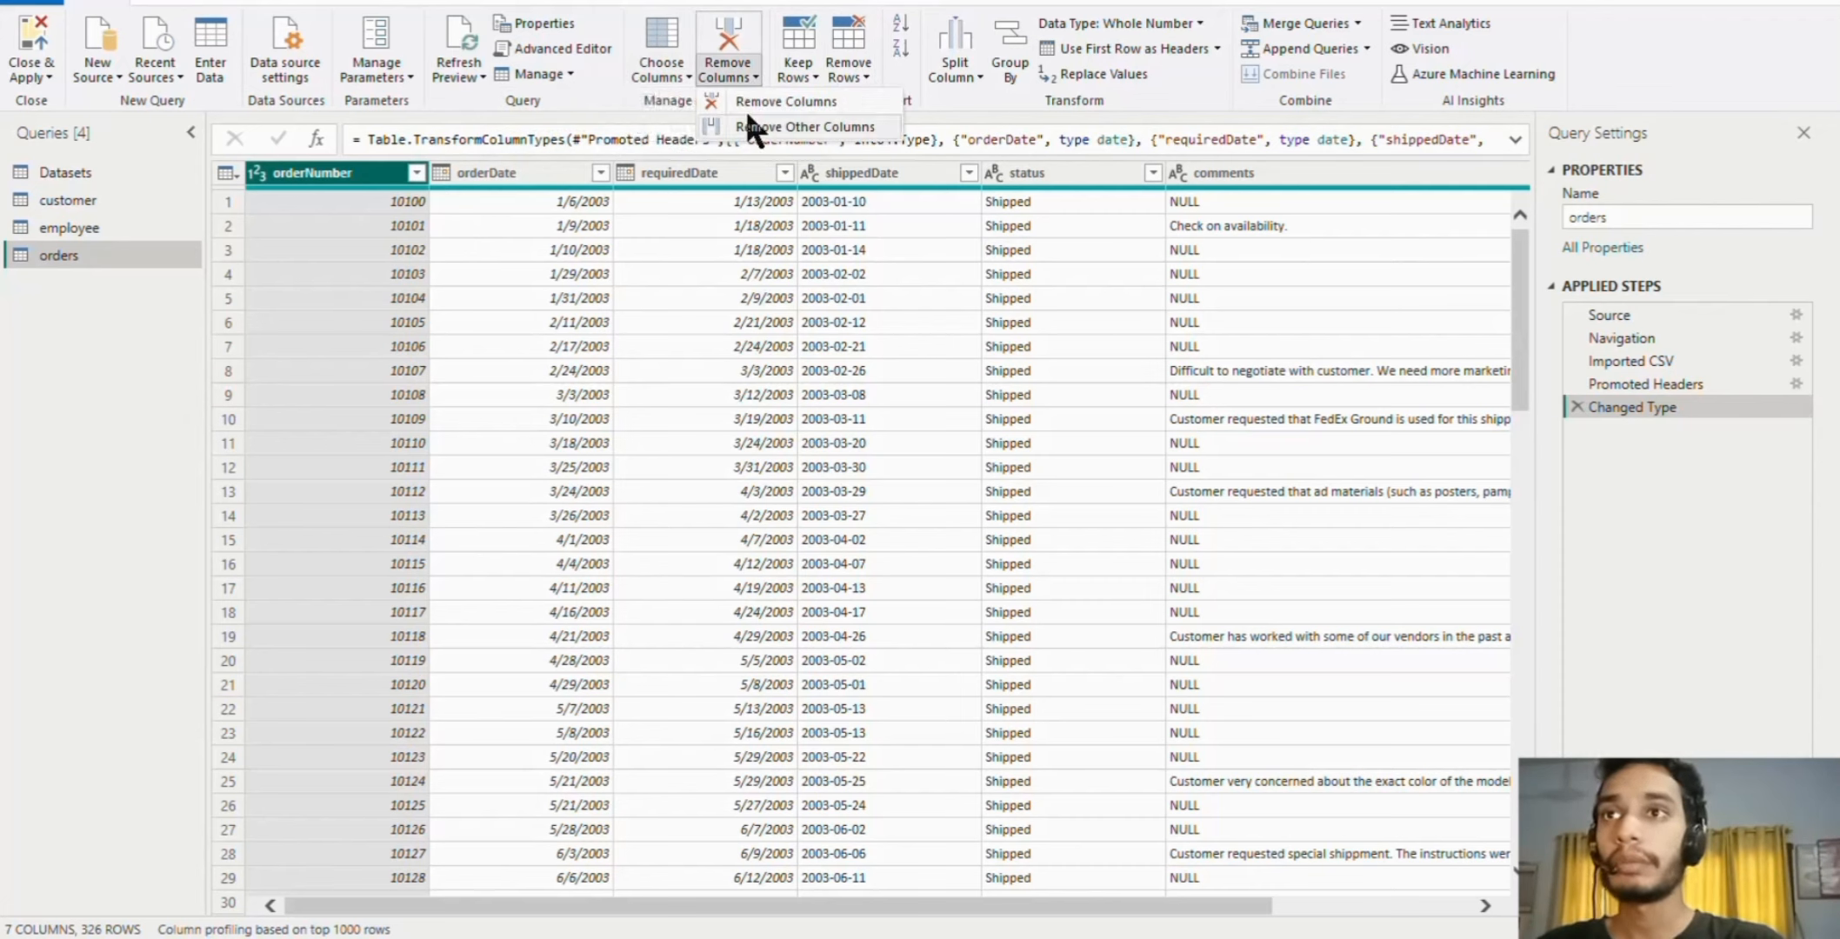
left_click(803, 69)
left_click(852, 71)
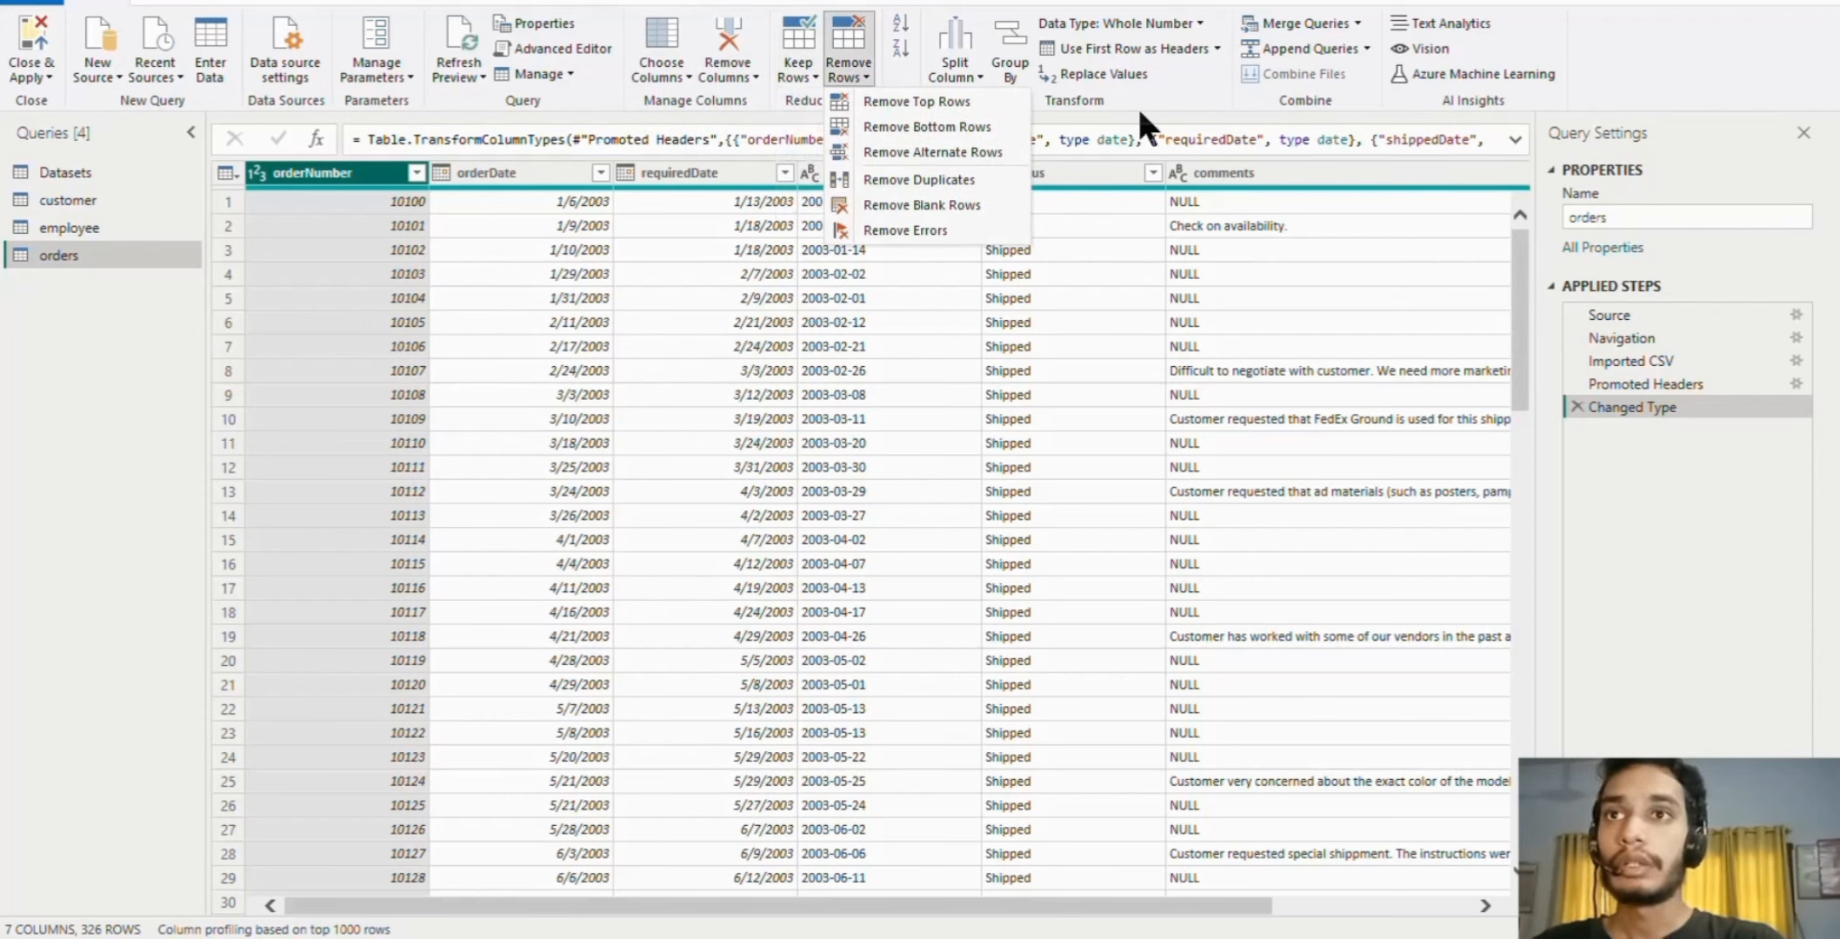
left_click(943, 64)
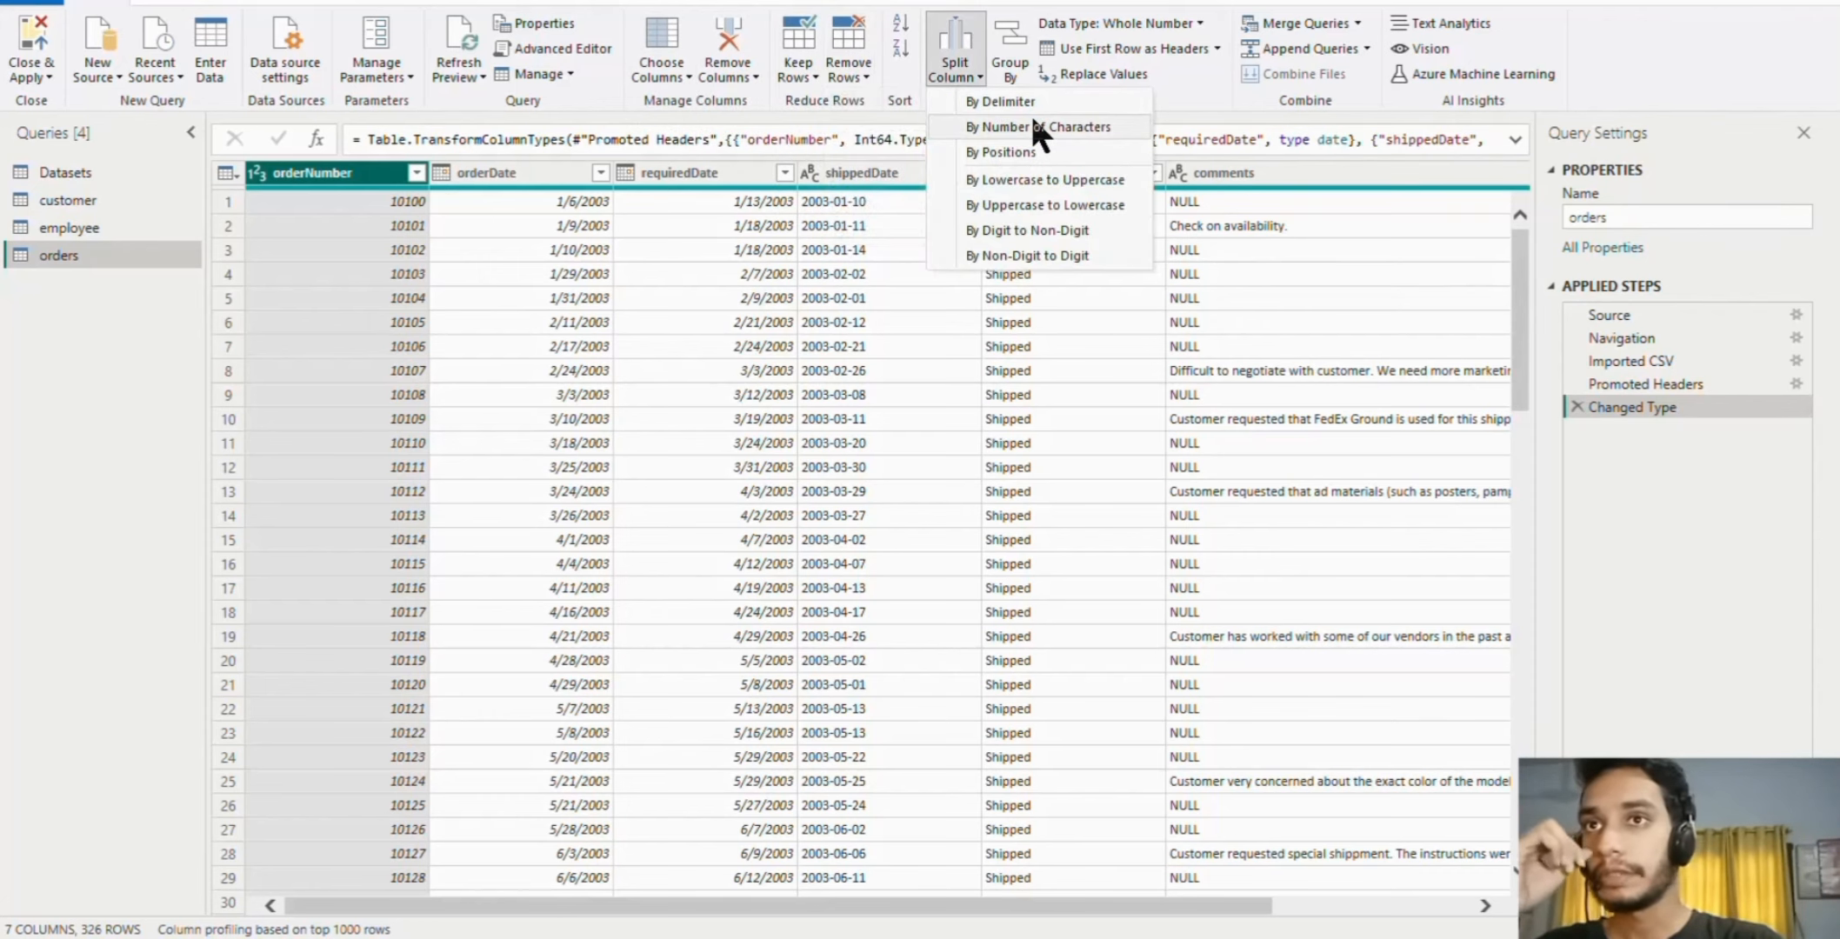
left_click(1208, 106)
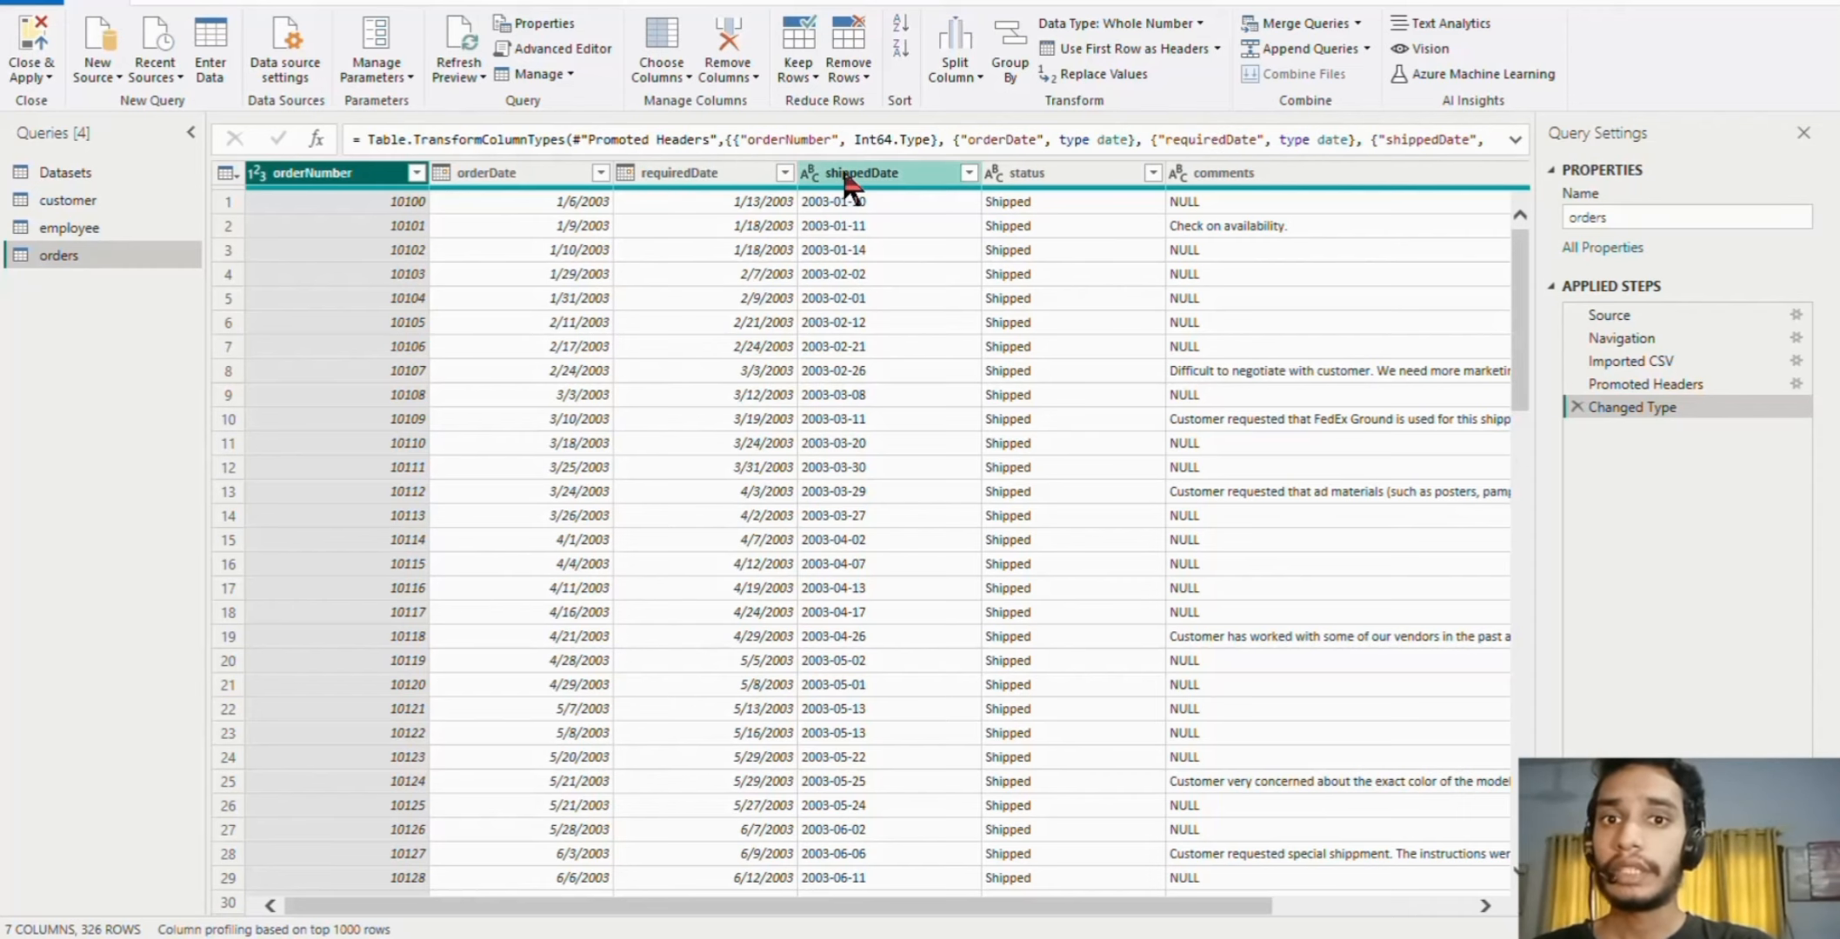
- In the employee query, start merging the firstName and lastName columns, in that order, with Space as the separator
left_click(54, 227)
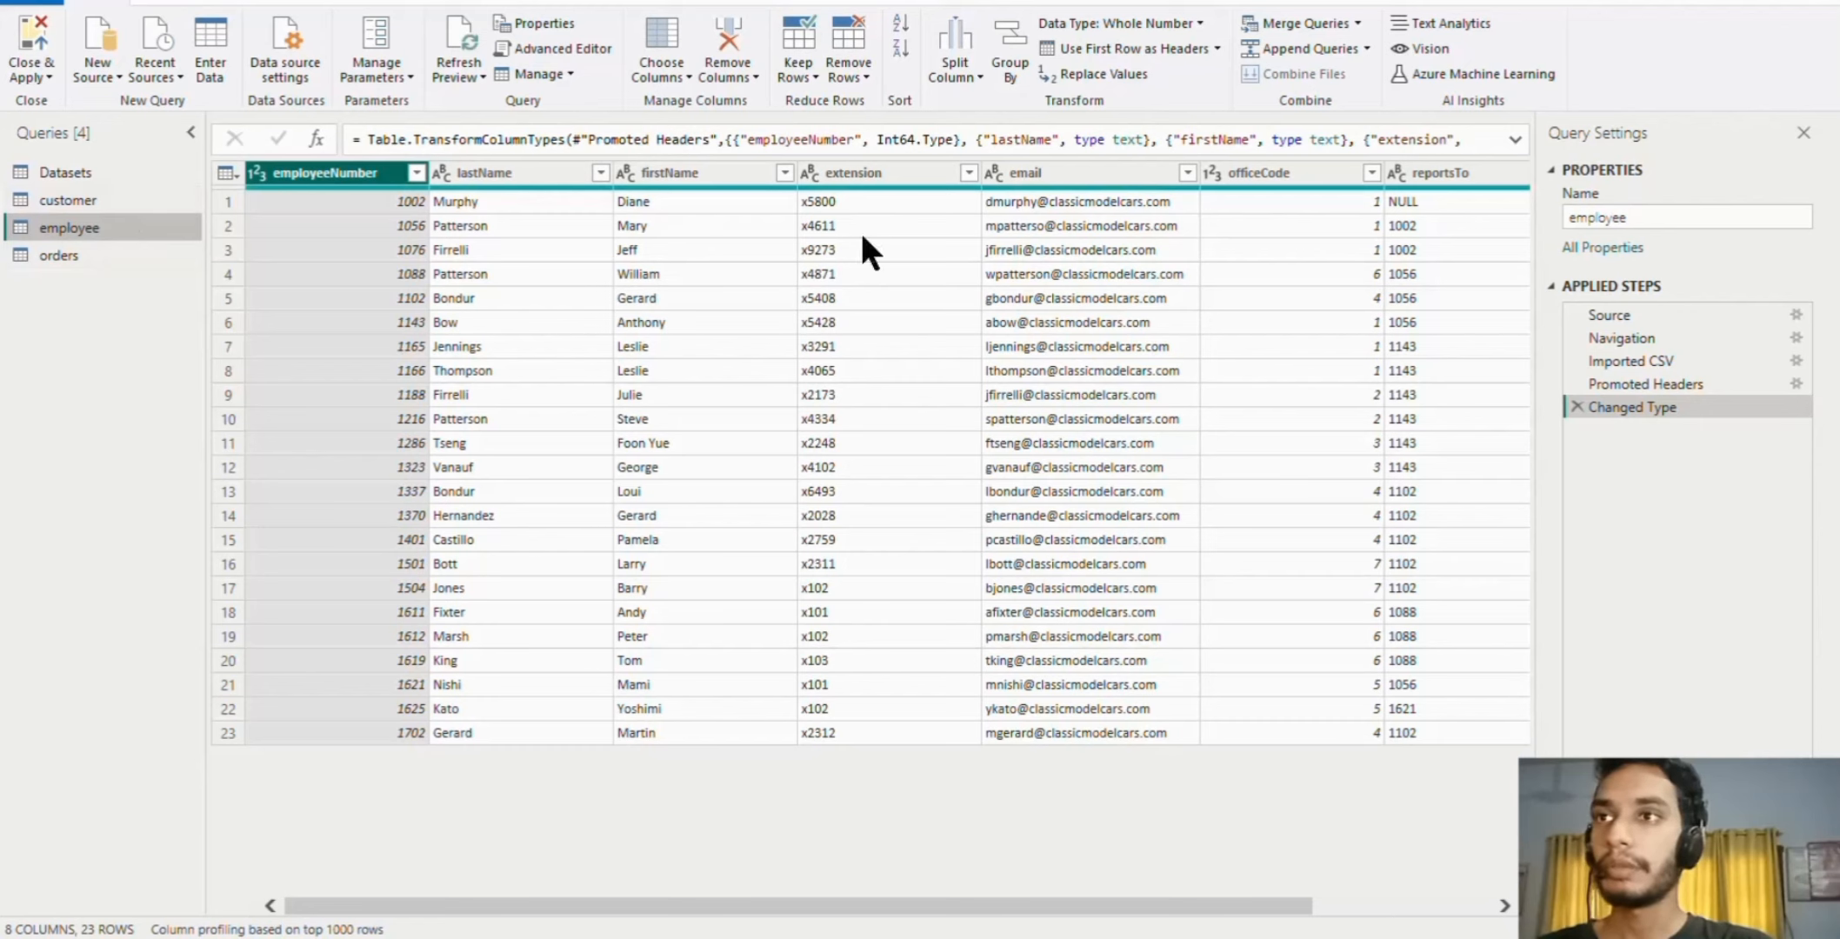
left_click(644, 176)
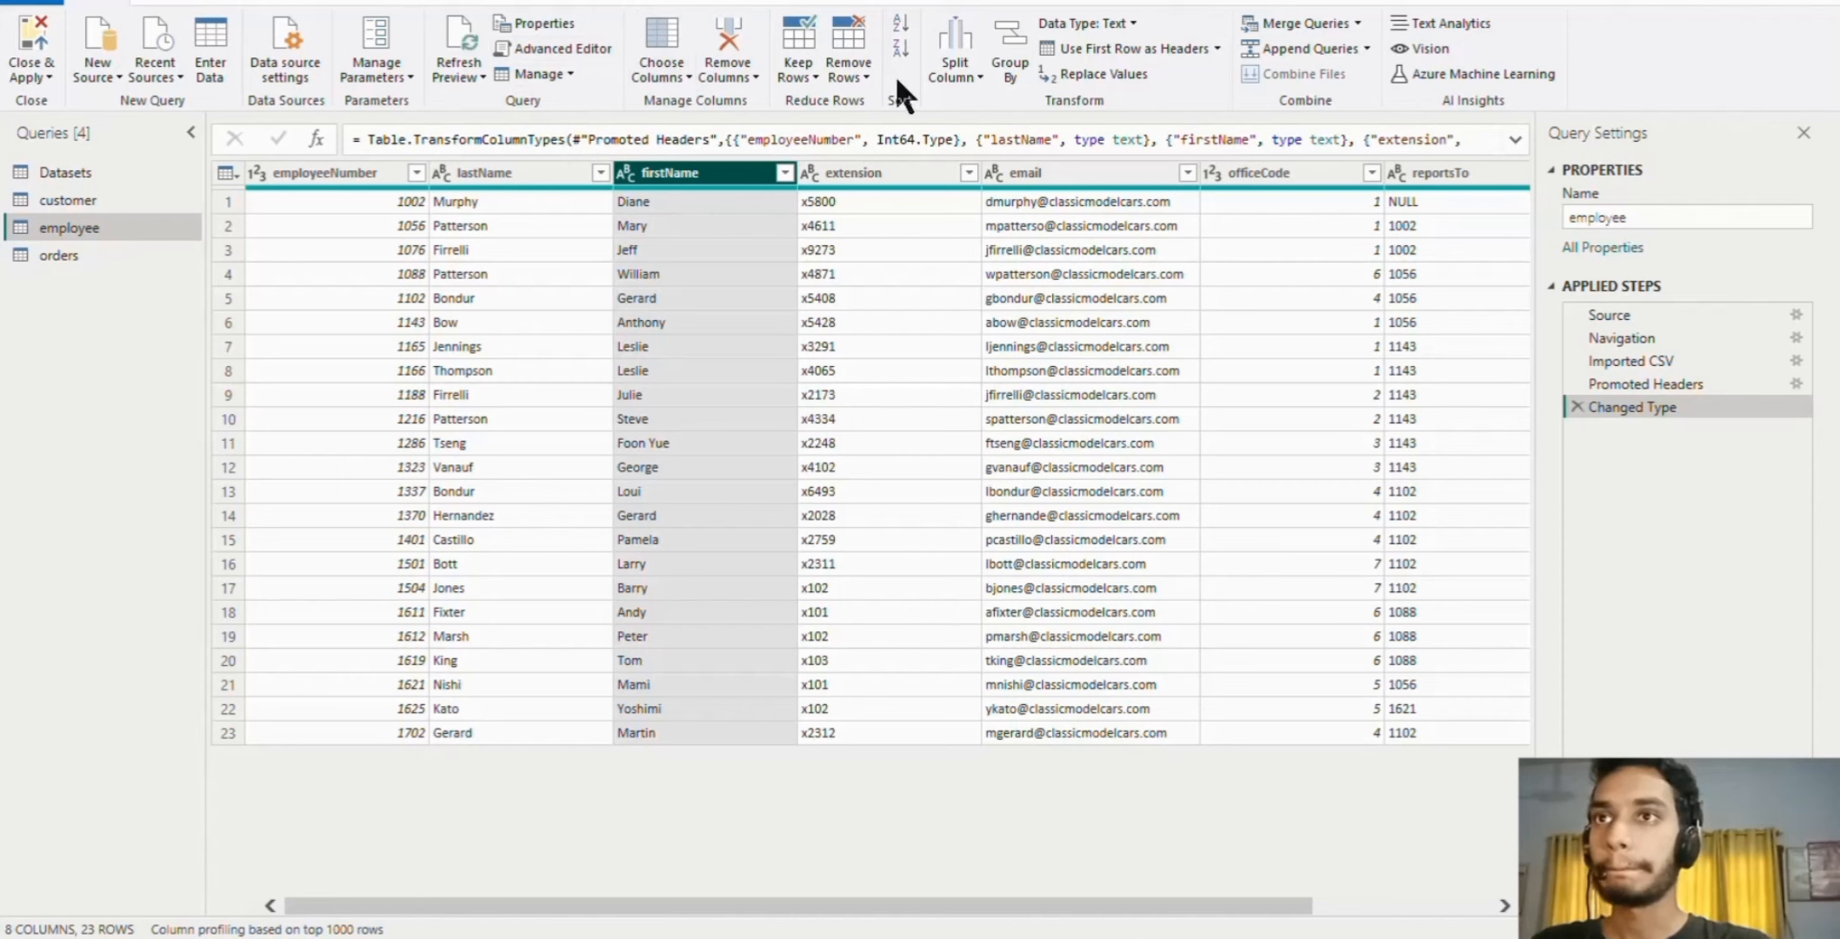
scroll(206, 35, "down", 1)
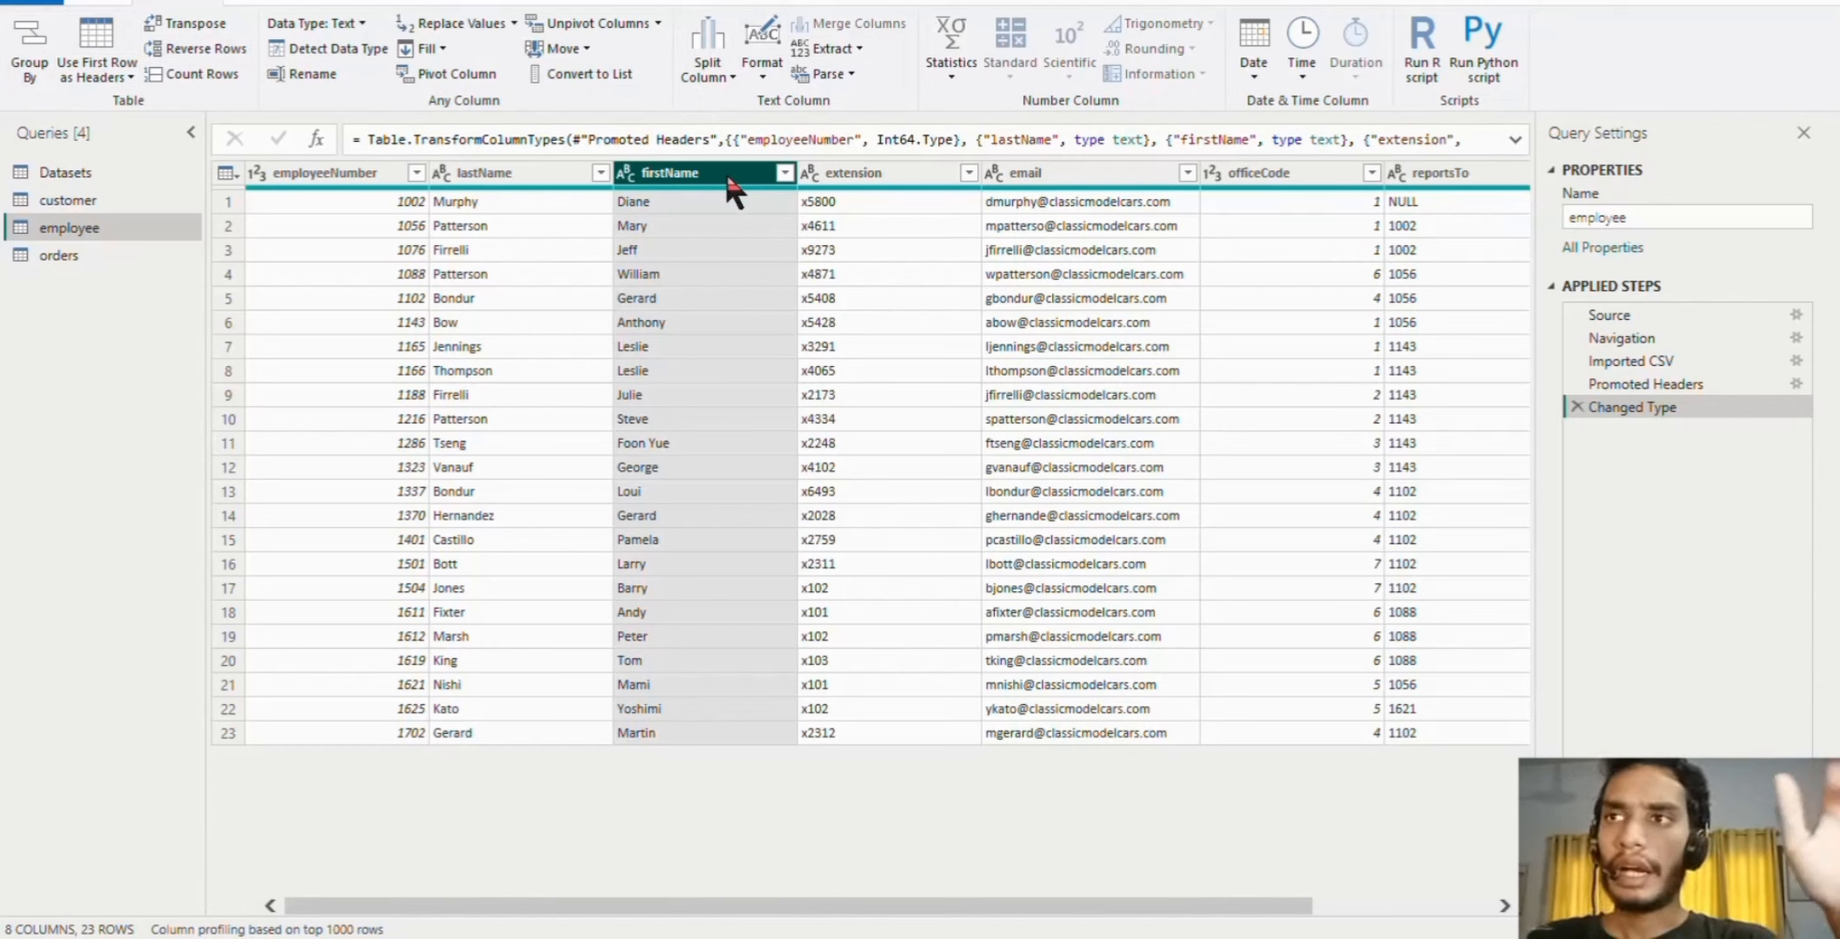
left_click(496, 172)
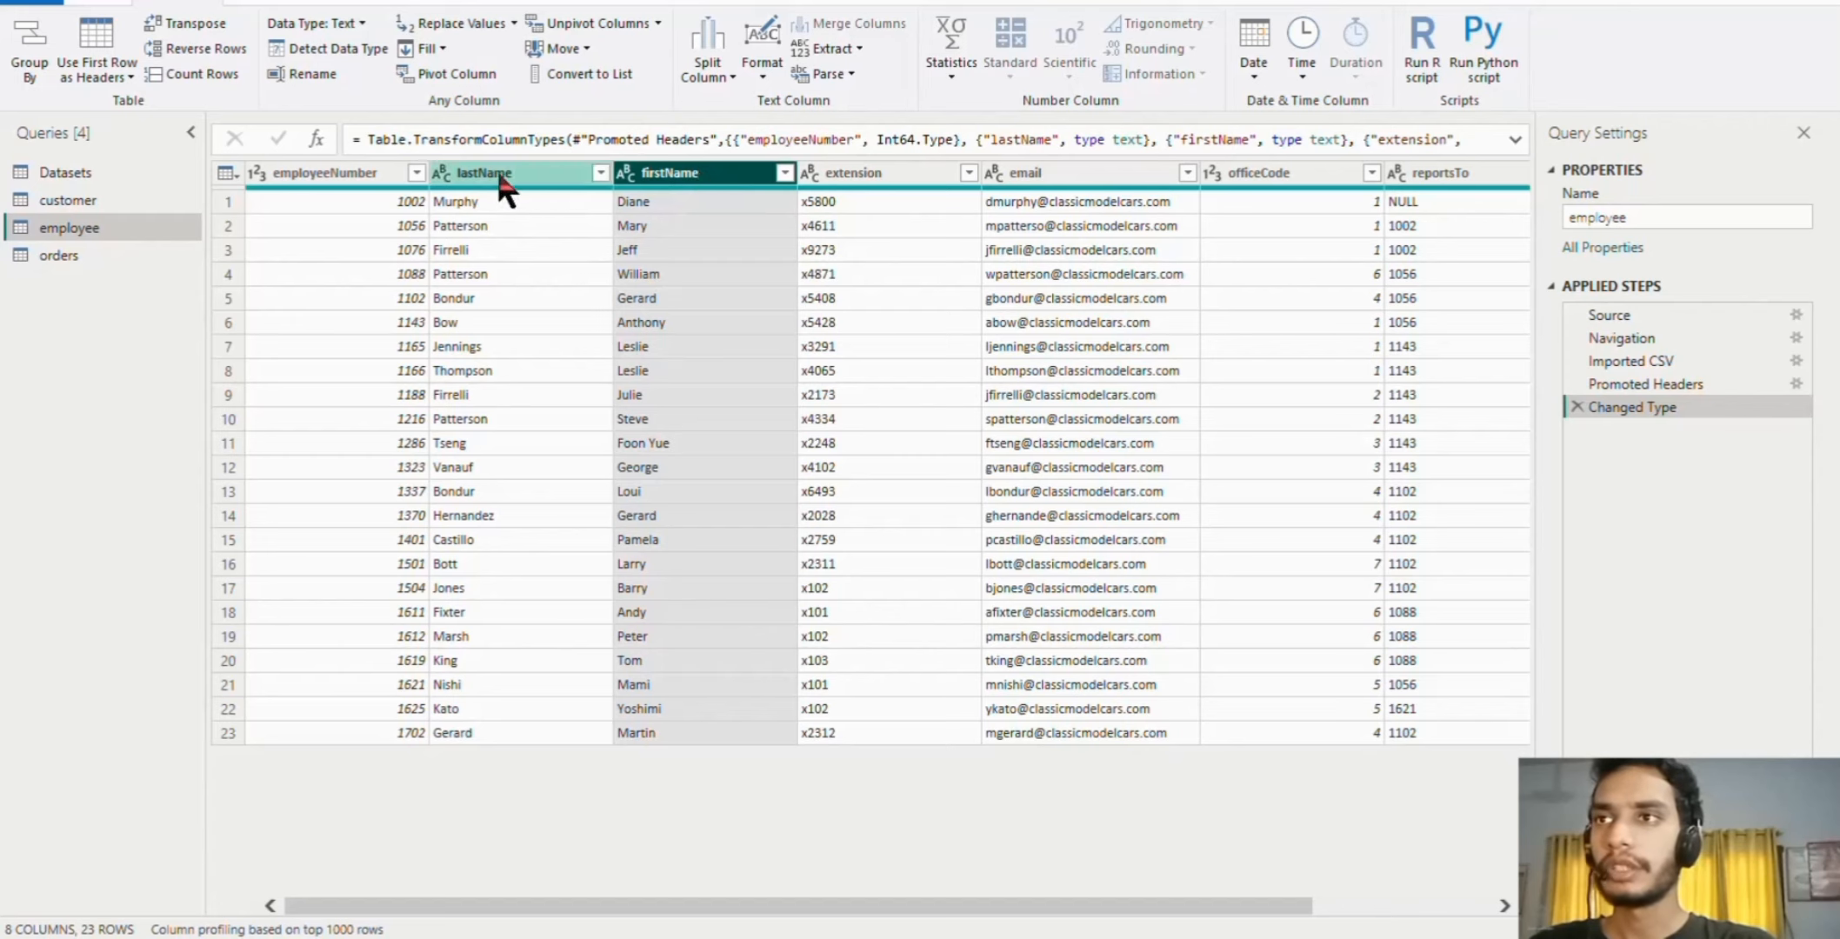
left_click(712, 202)
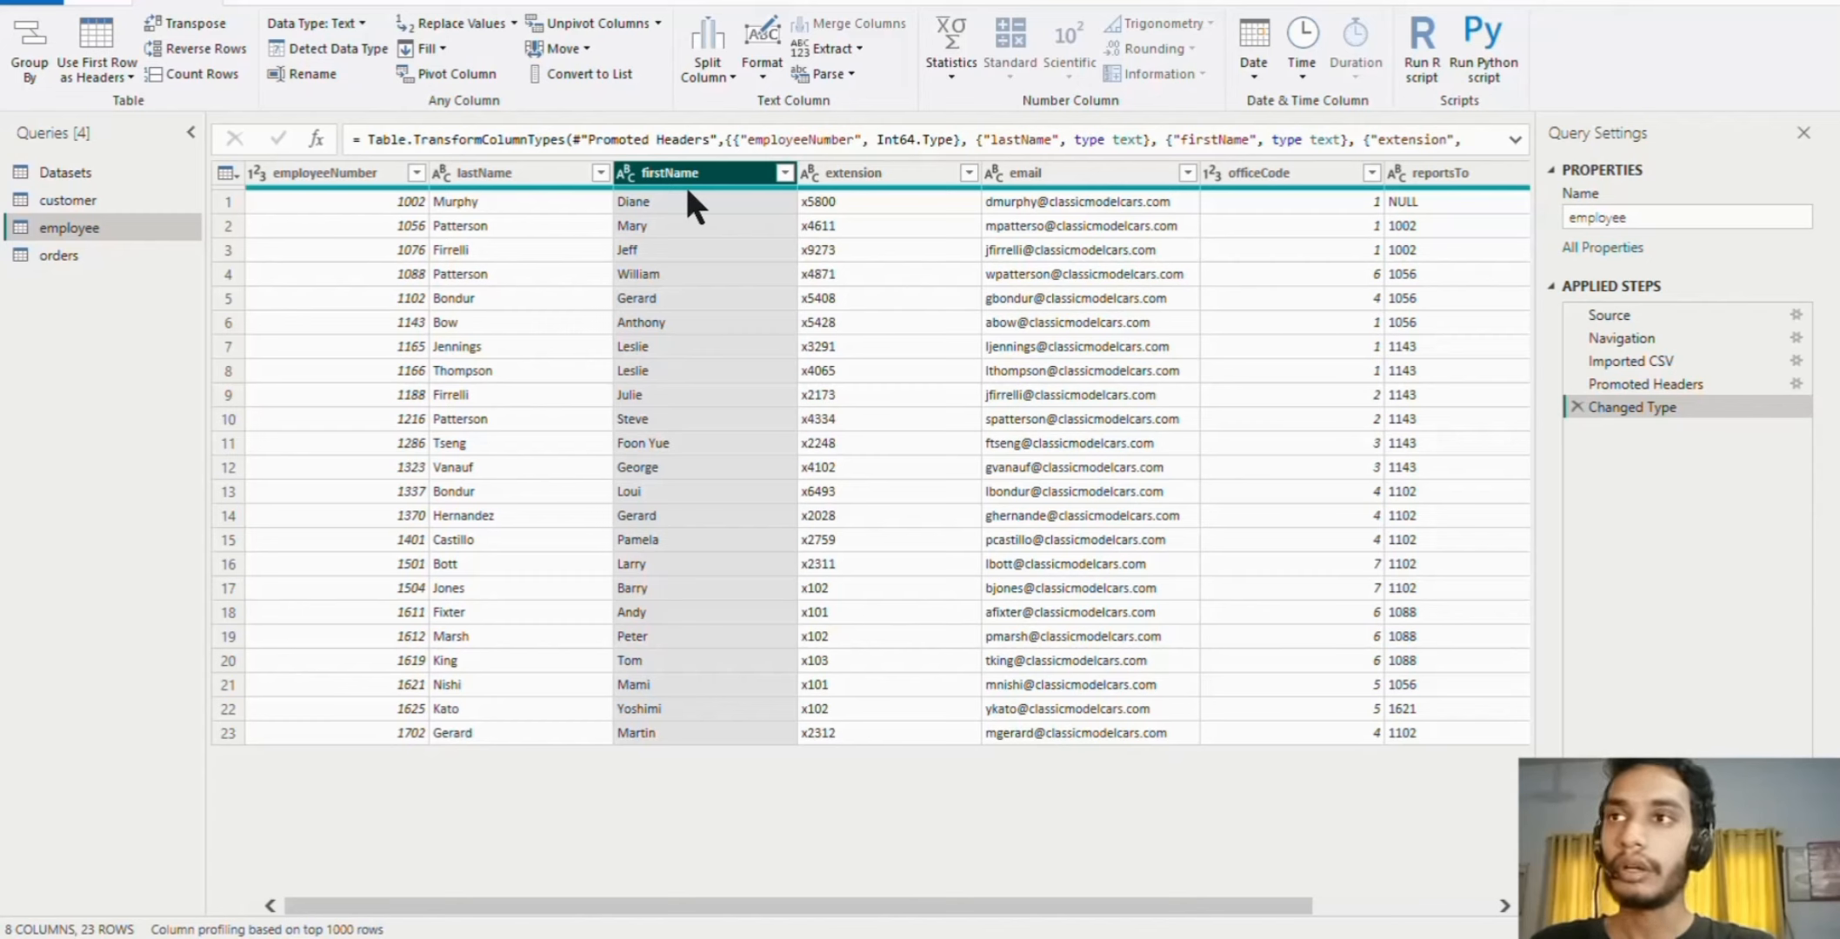
left_click(499, 171, "ctrl")
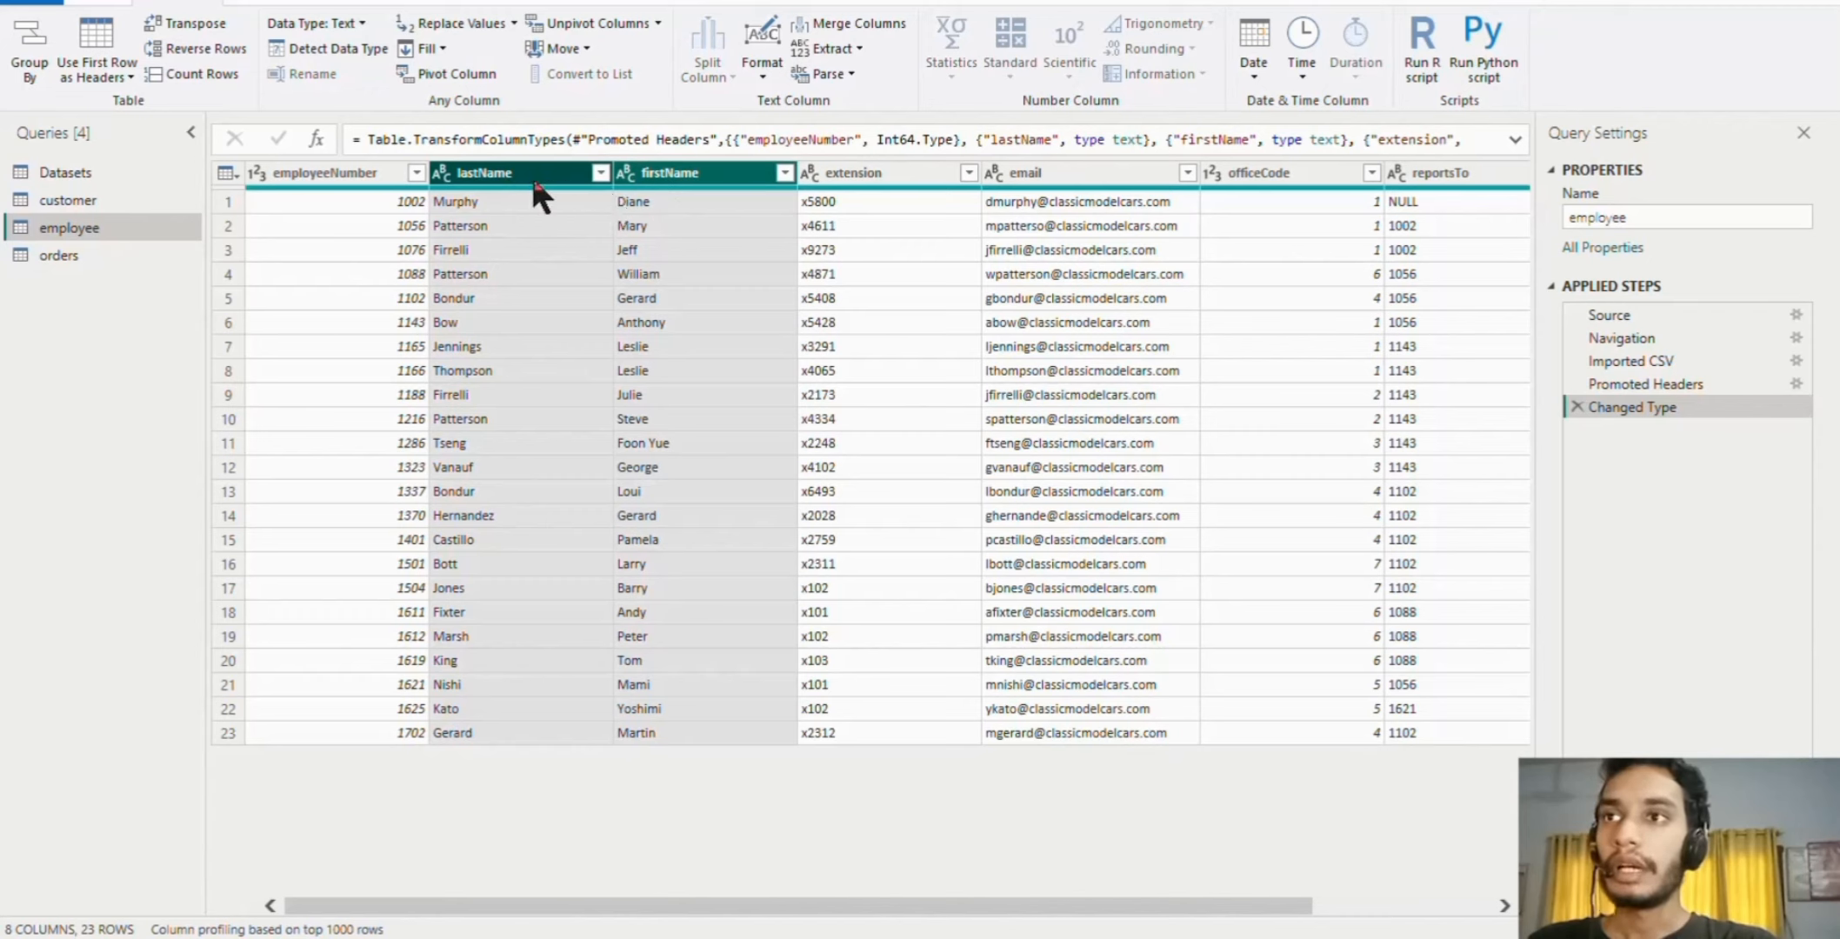
left_click(835, 24)
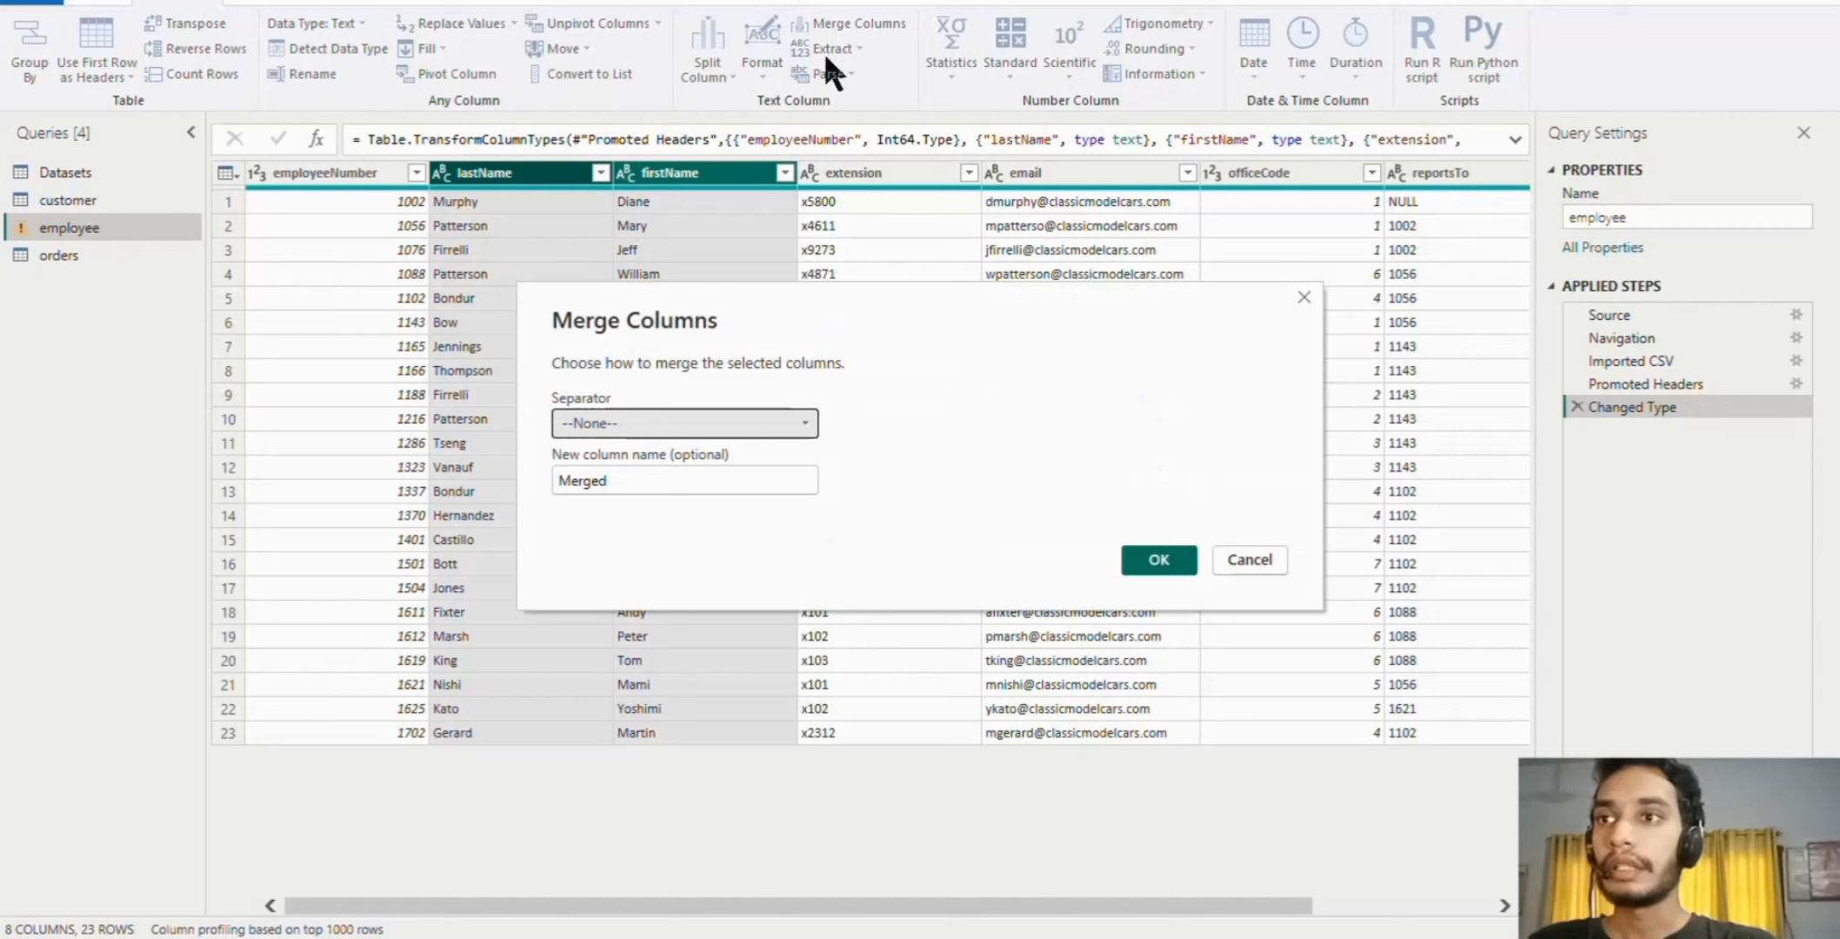
left_click(796, 419)
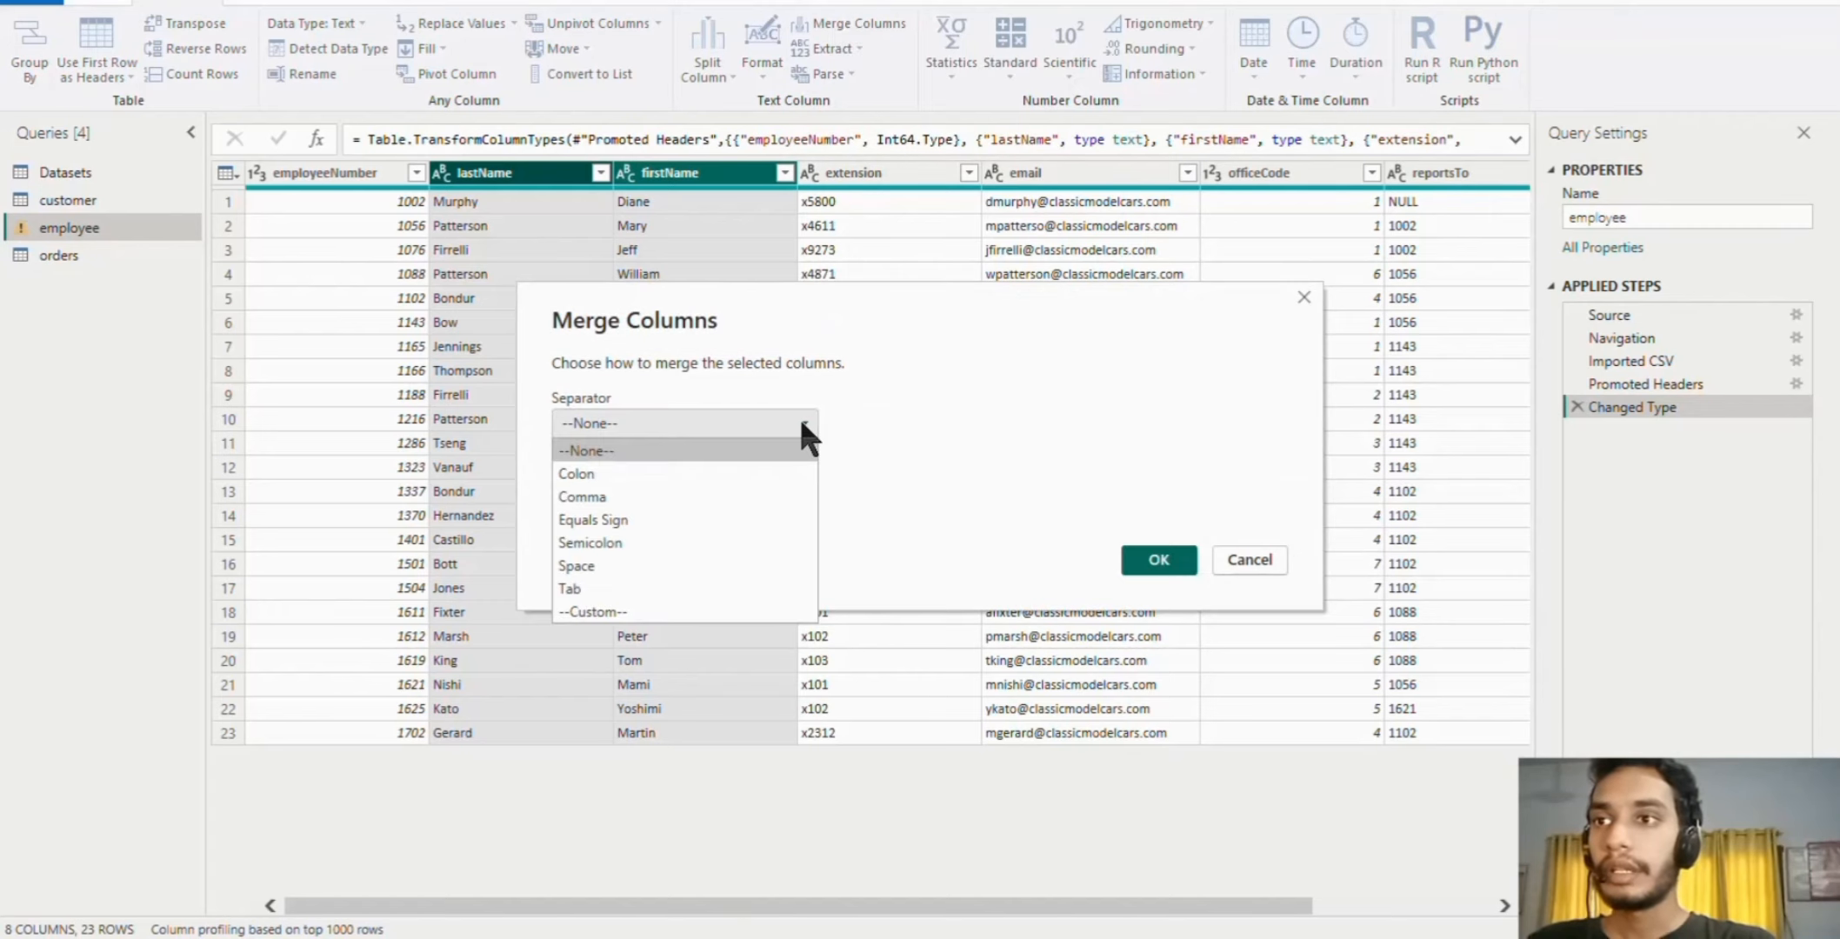
left_click(725, 566)
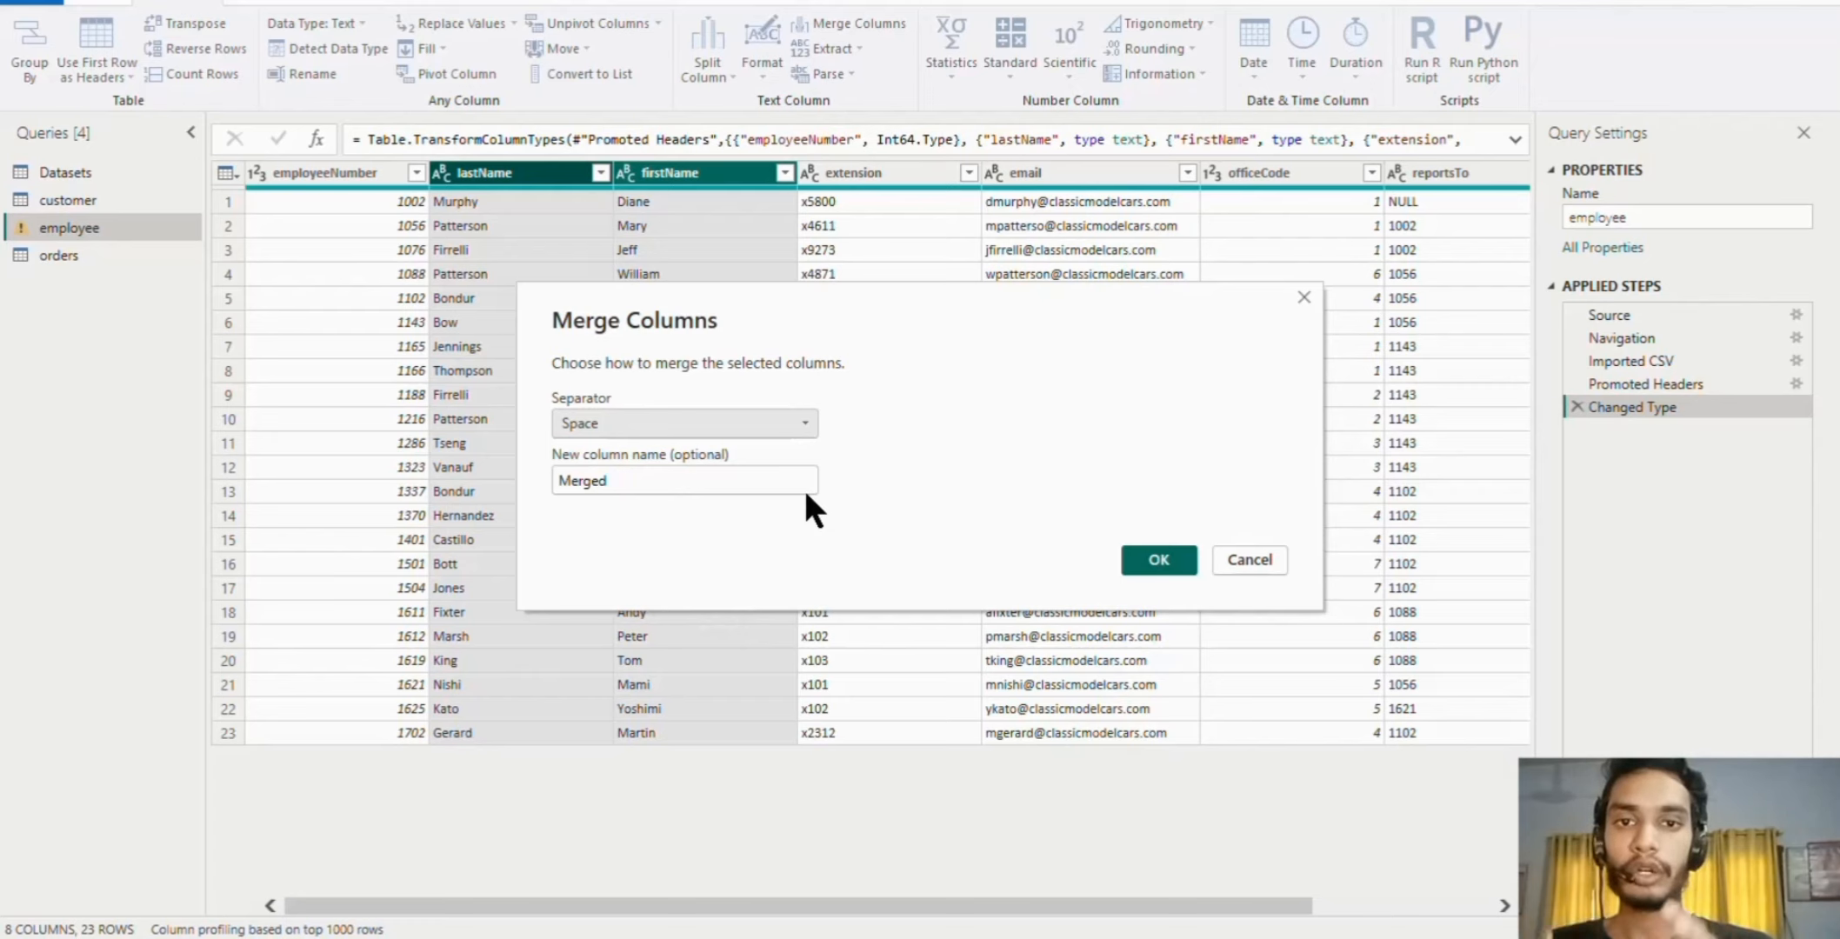
- Name the merged column FullEmpName and apply the merge
double_click(706, 481)
type("FullName")
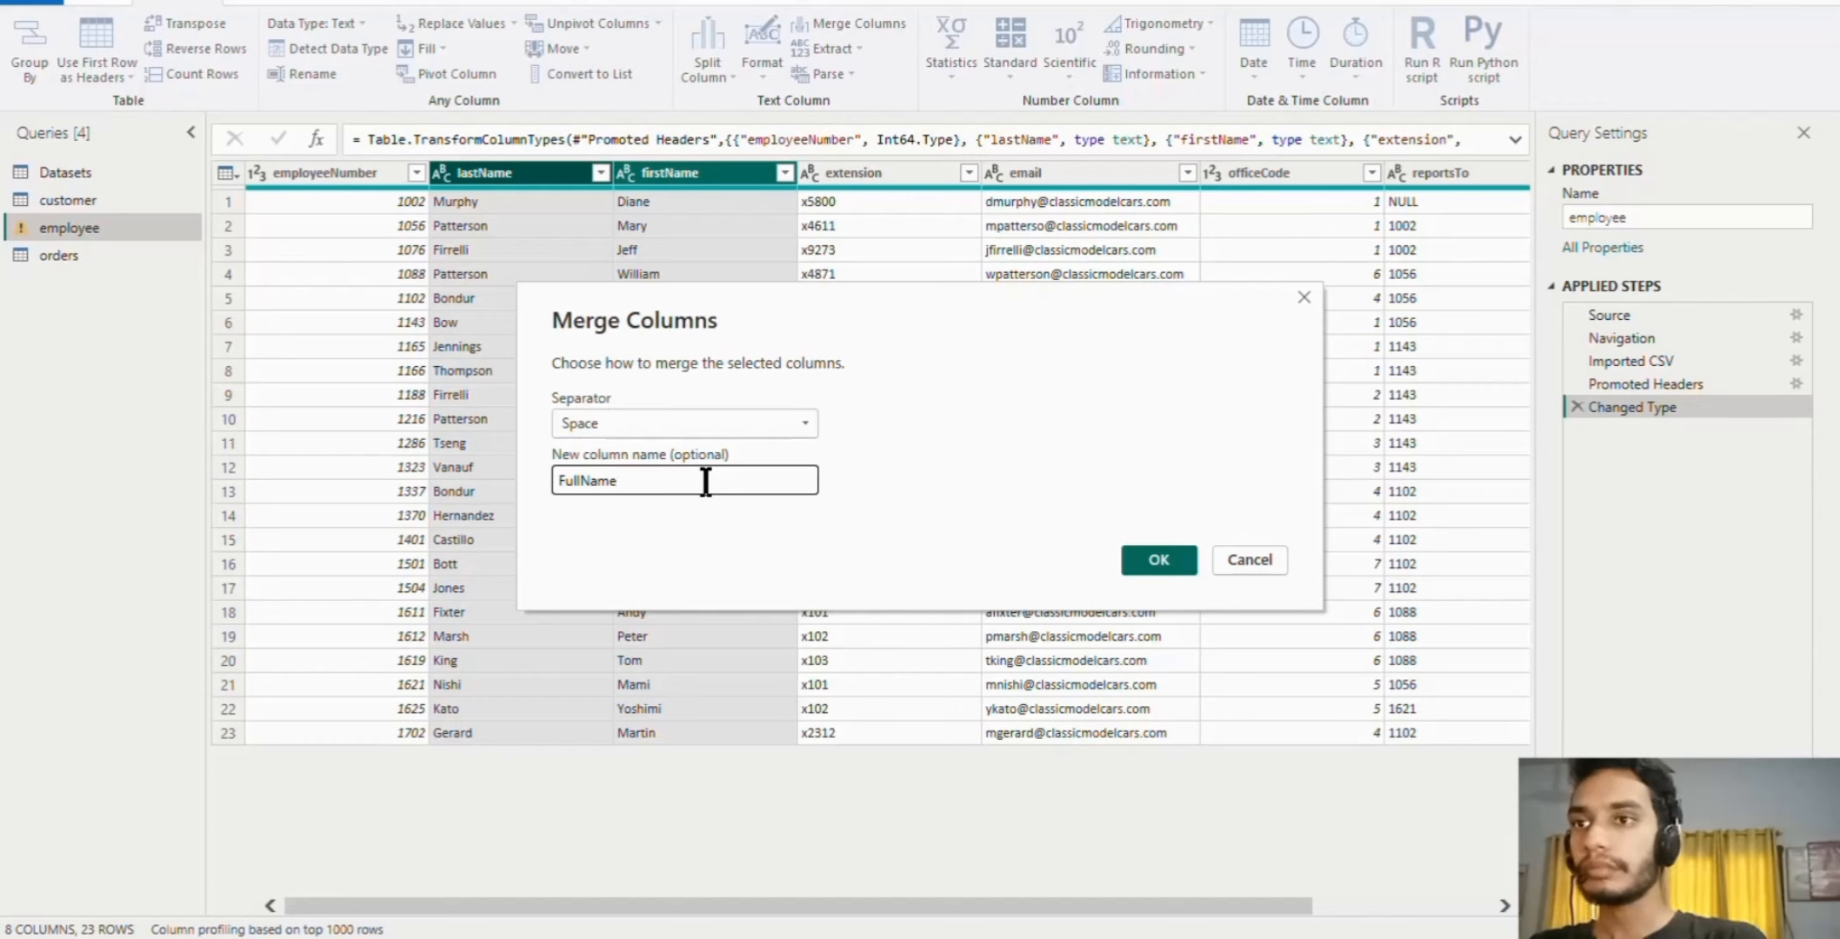
key("Left")
key("Left")
key("Left")
key("Left")
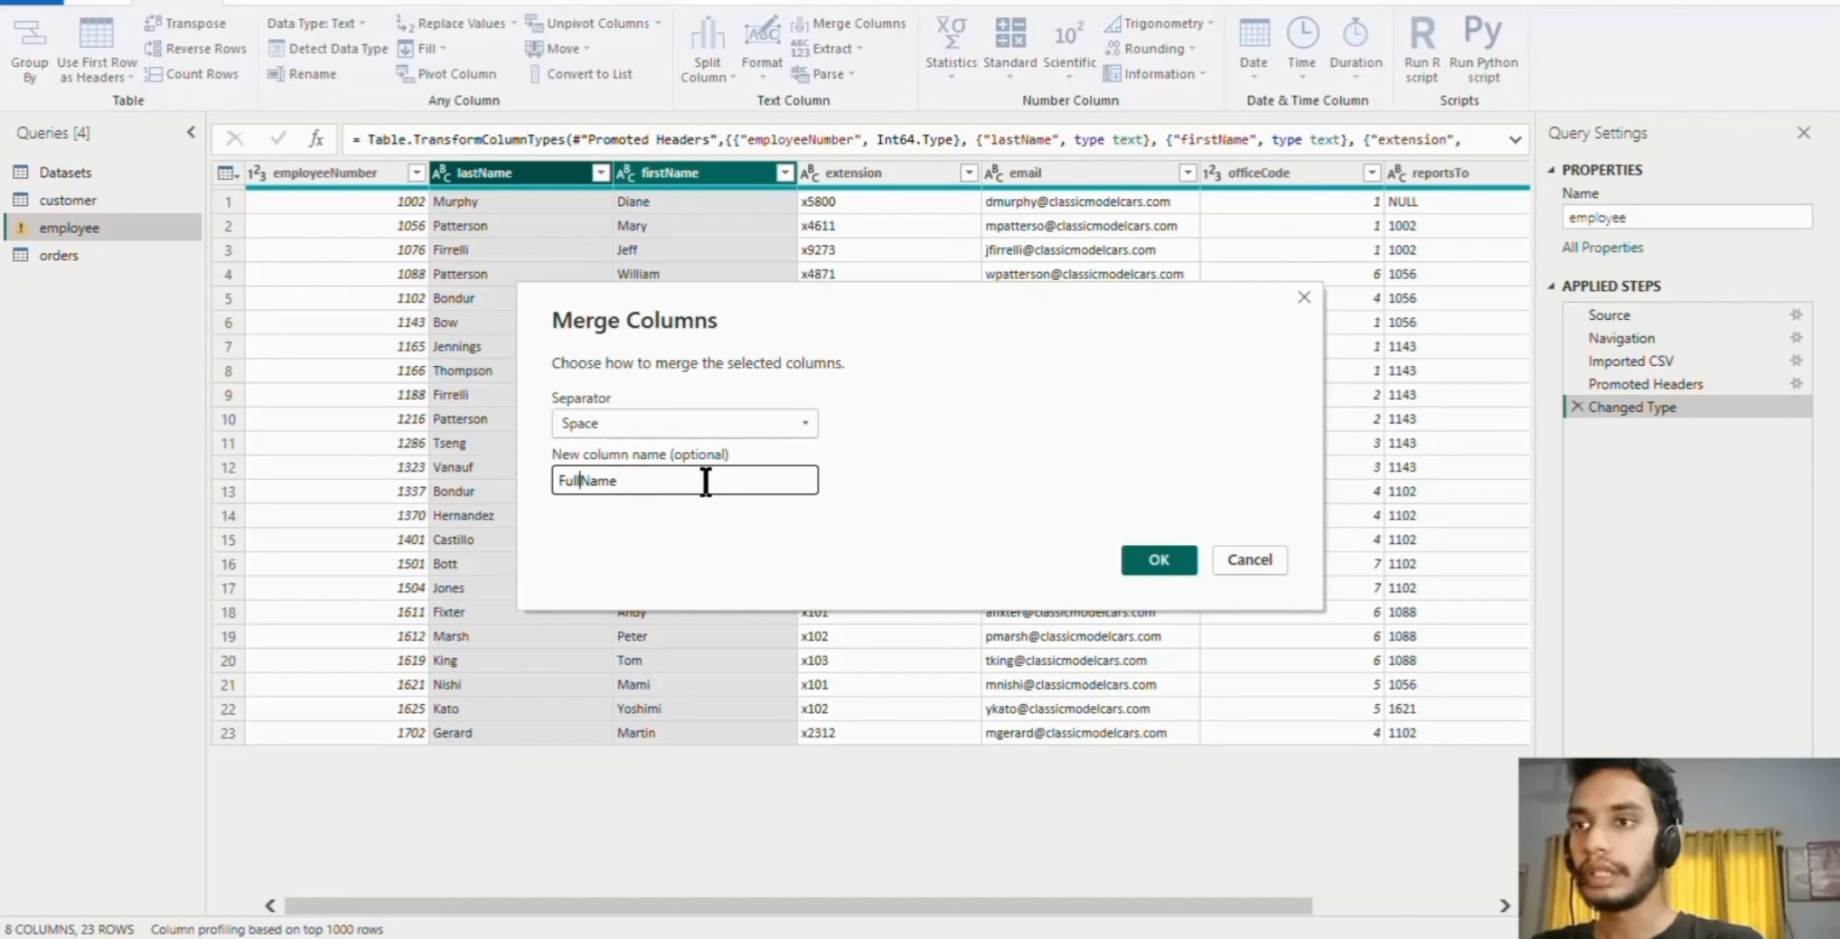
type("Emp")
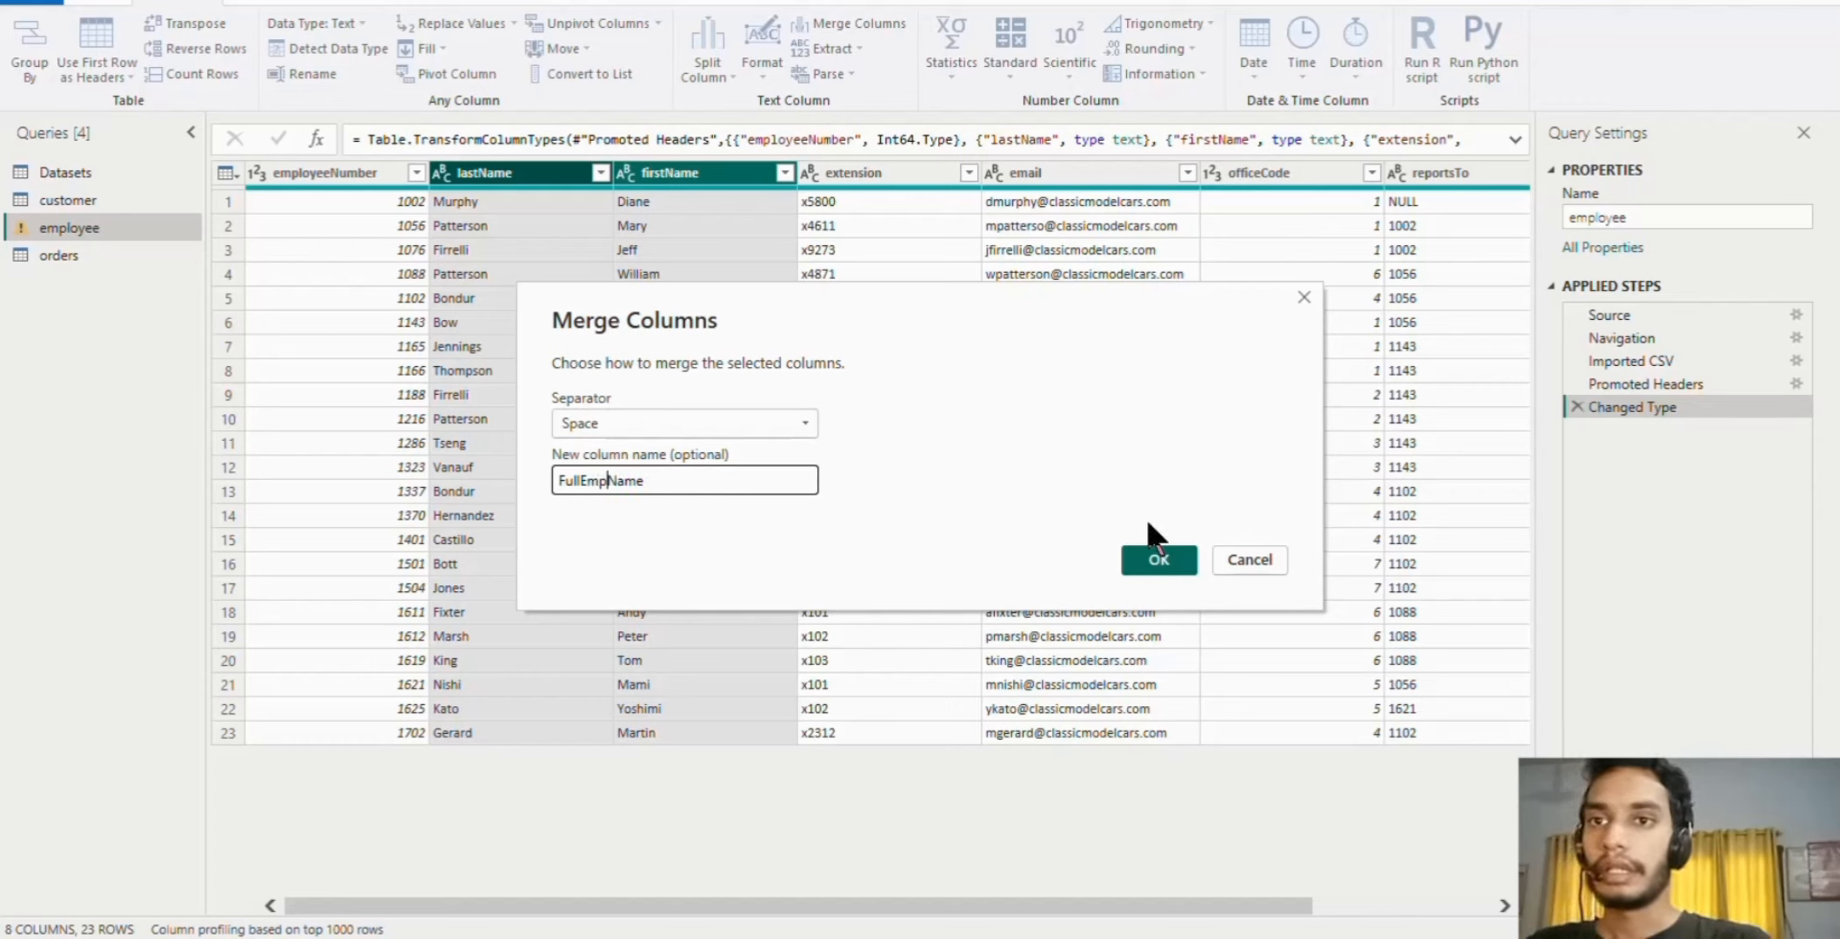
left_click(1160, 561)
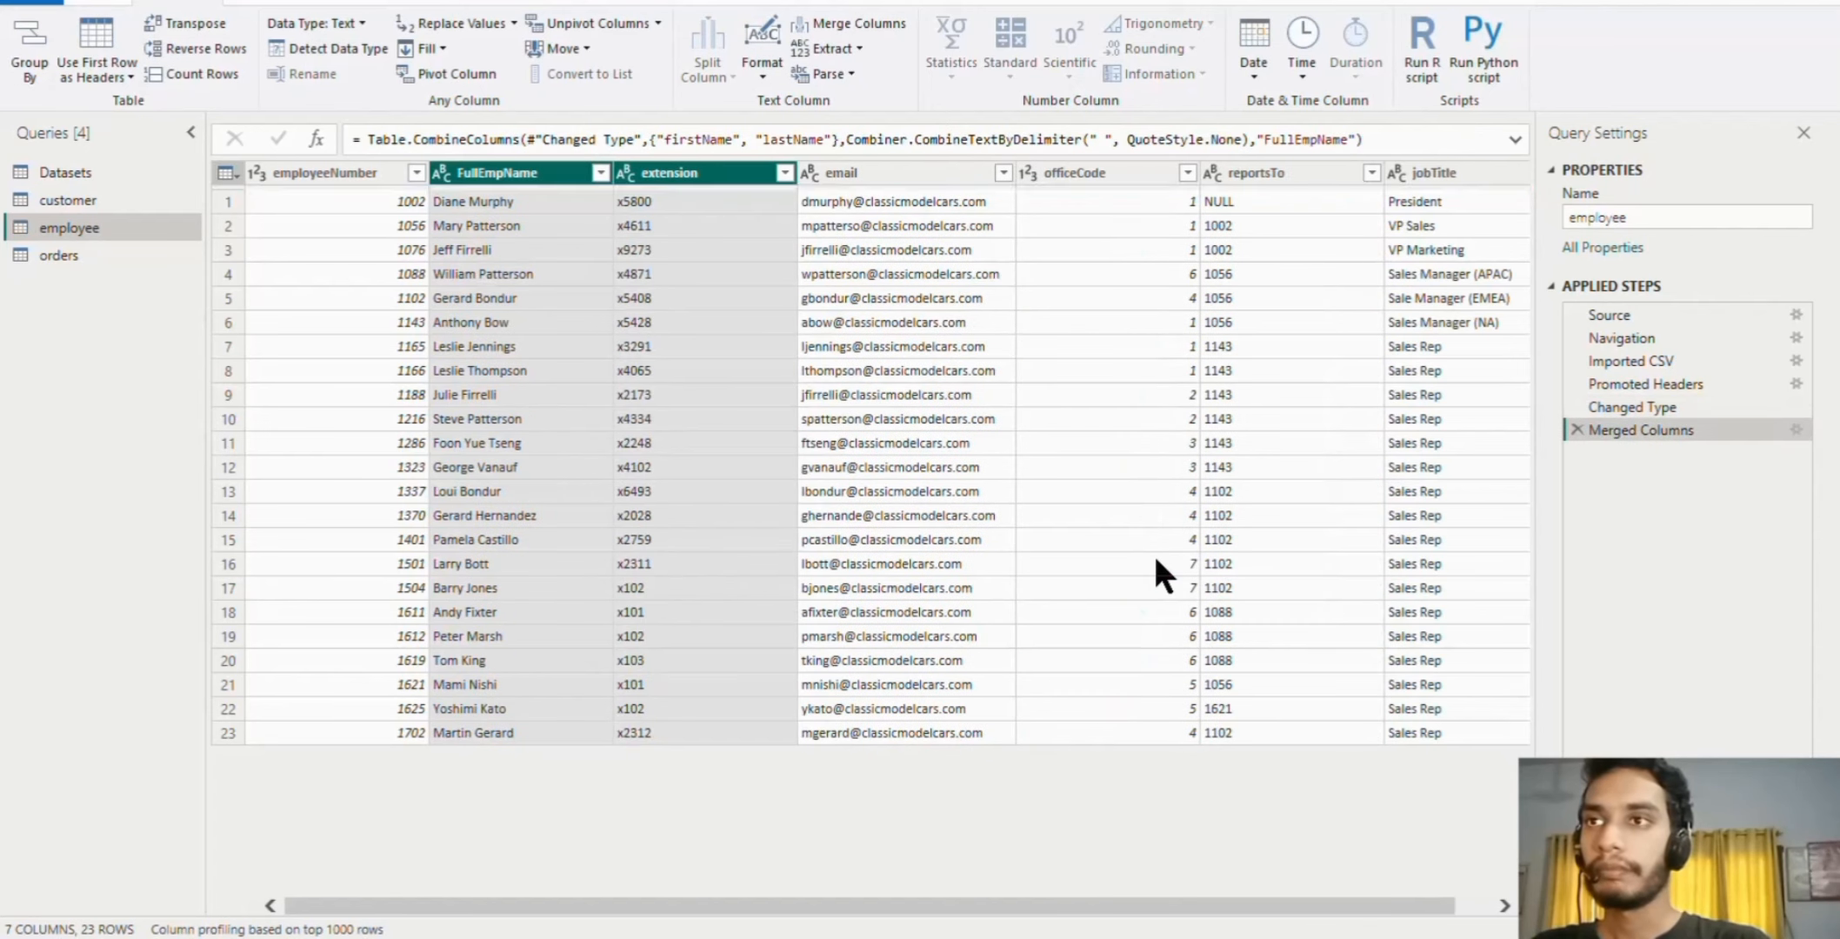
- Delete the Merged Columns step from the employee query to restore the separate firstName and lastName columns
left_click(498, 179)
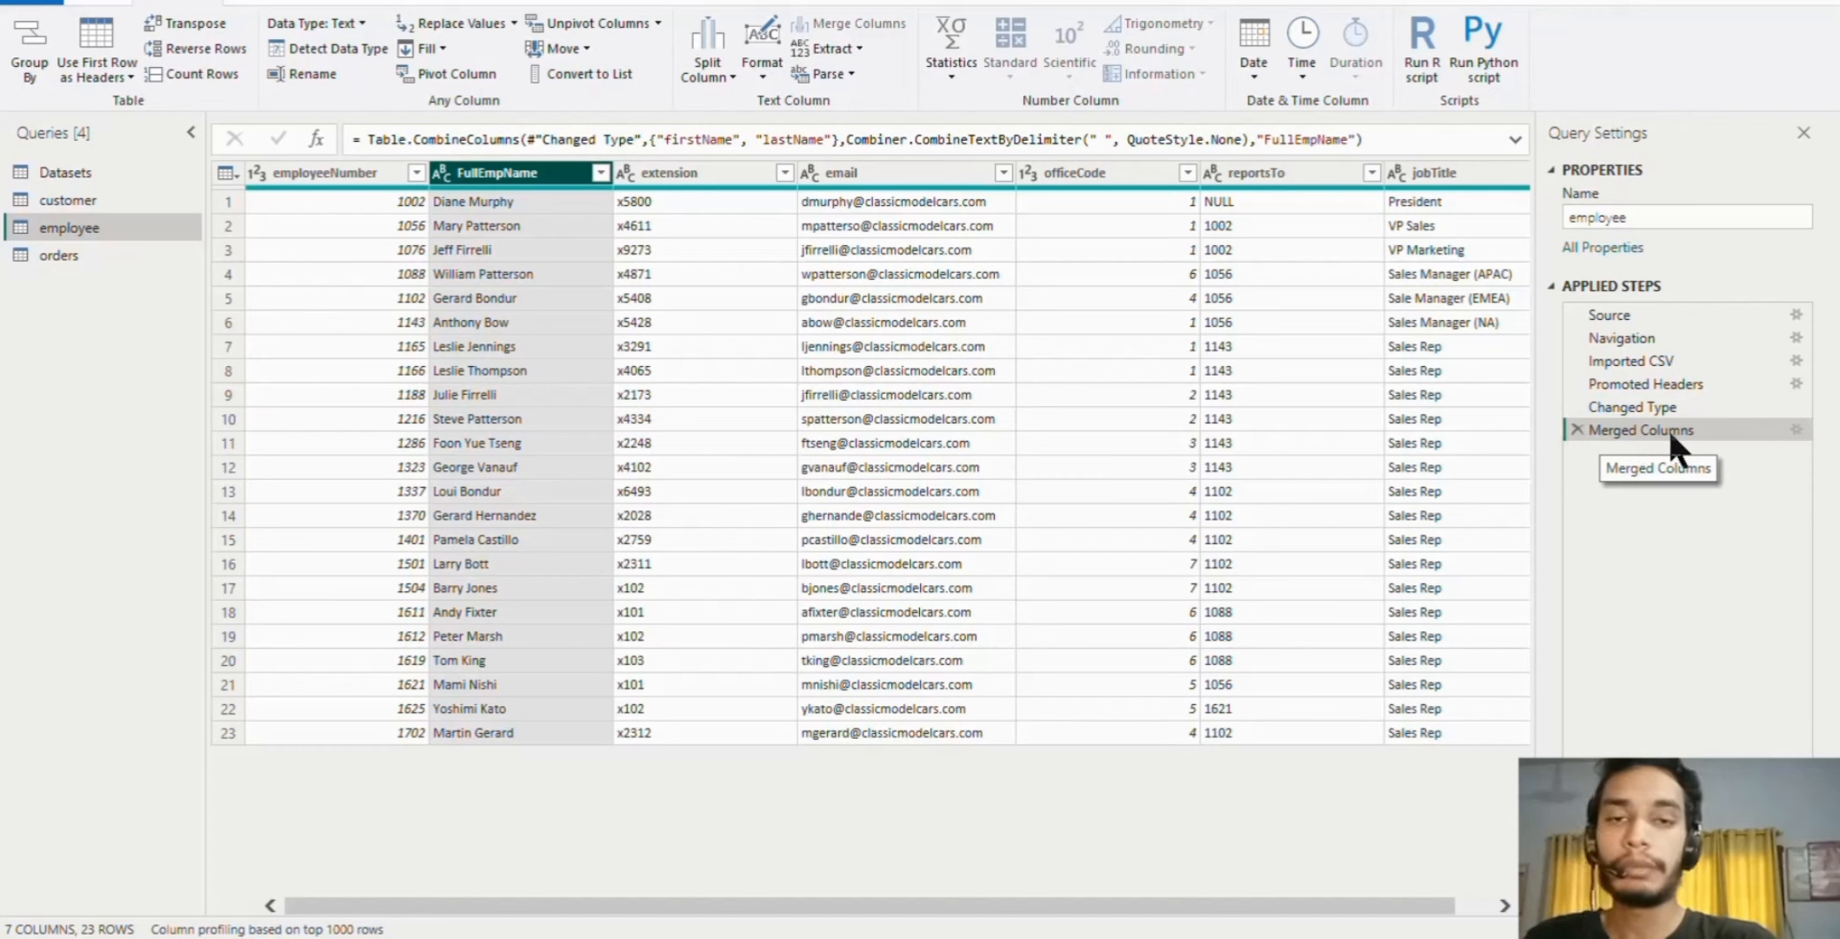
left_click(1575, 428)
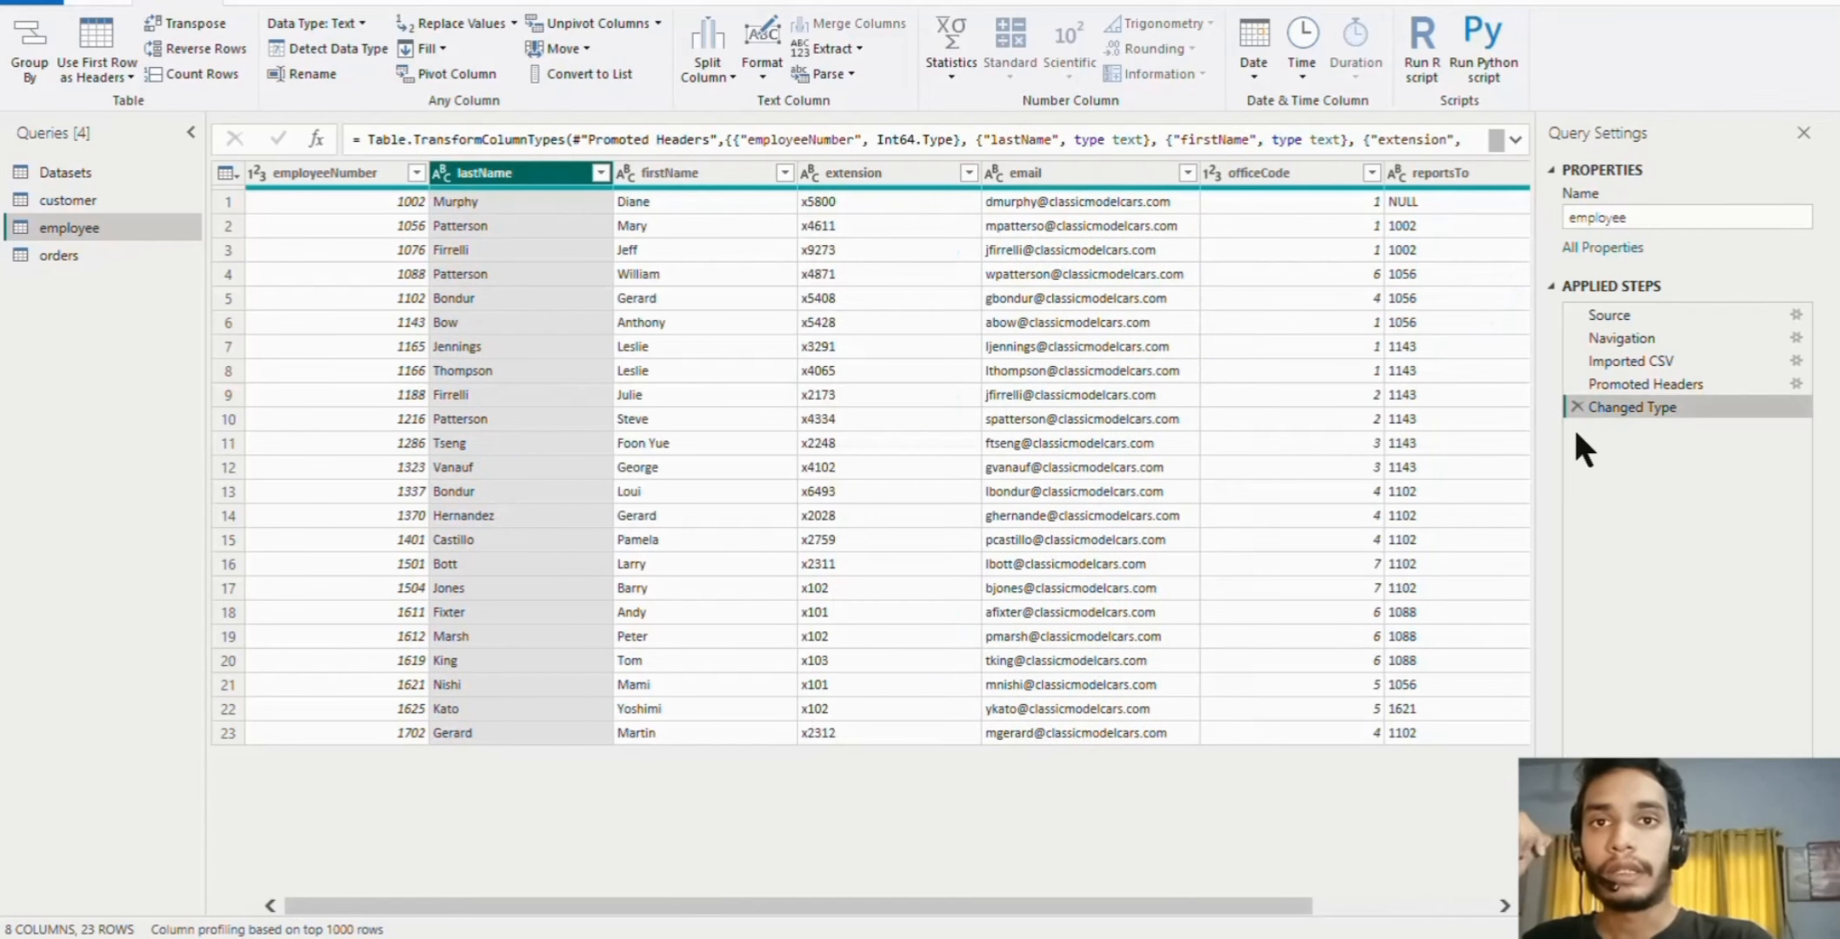
left_click(690, 176)
left_click(492, 173)
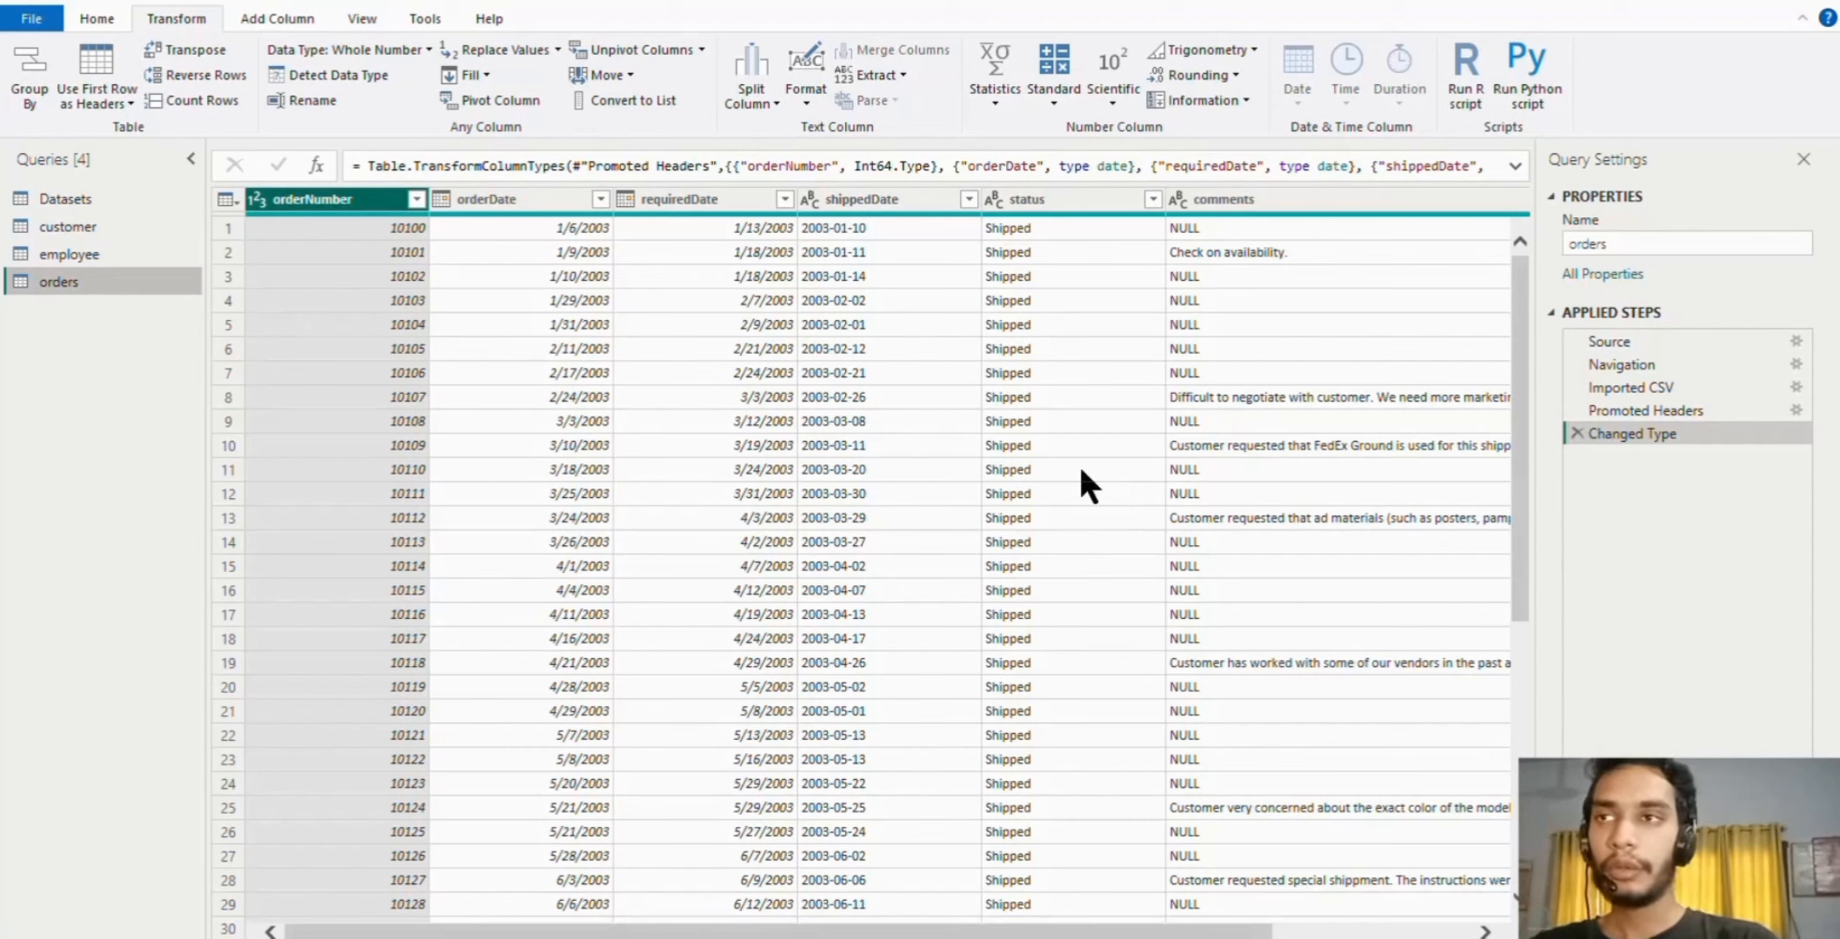
- Transform the orderDate column of the orders query into the name of the month and look through its rows
left_click(504, 199)
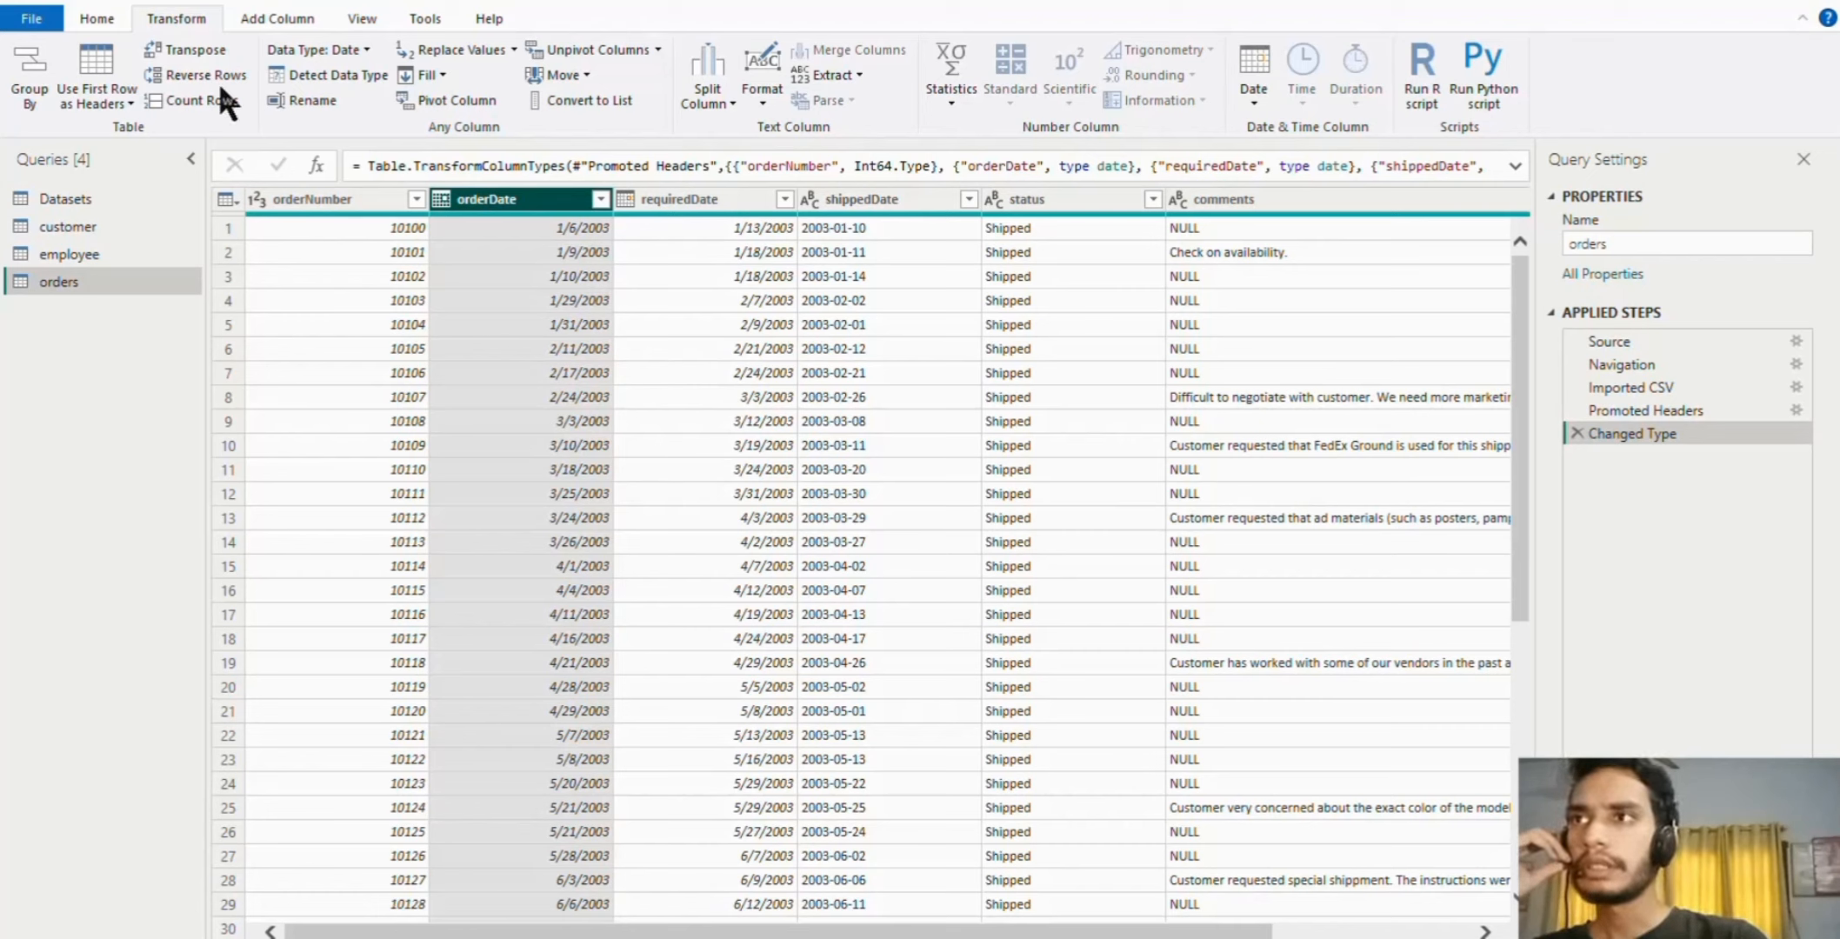
left_click(1255, 100)
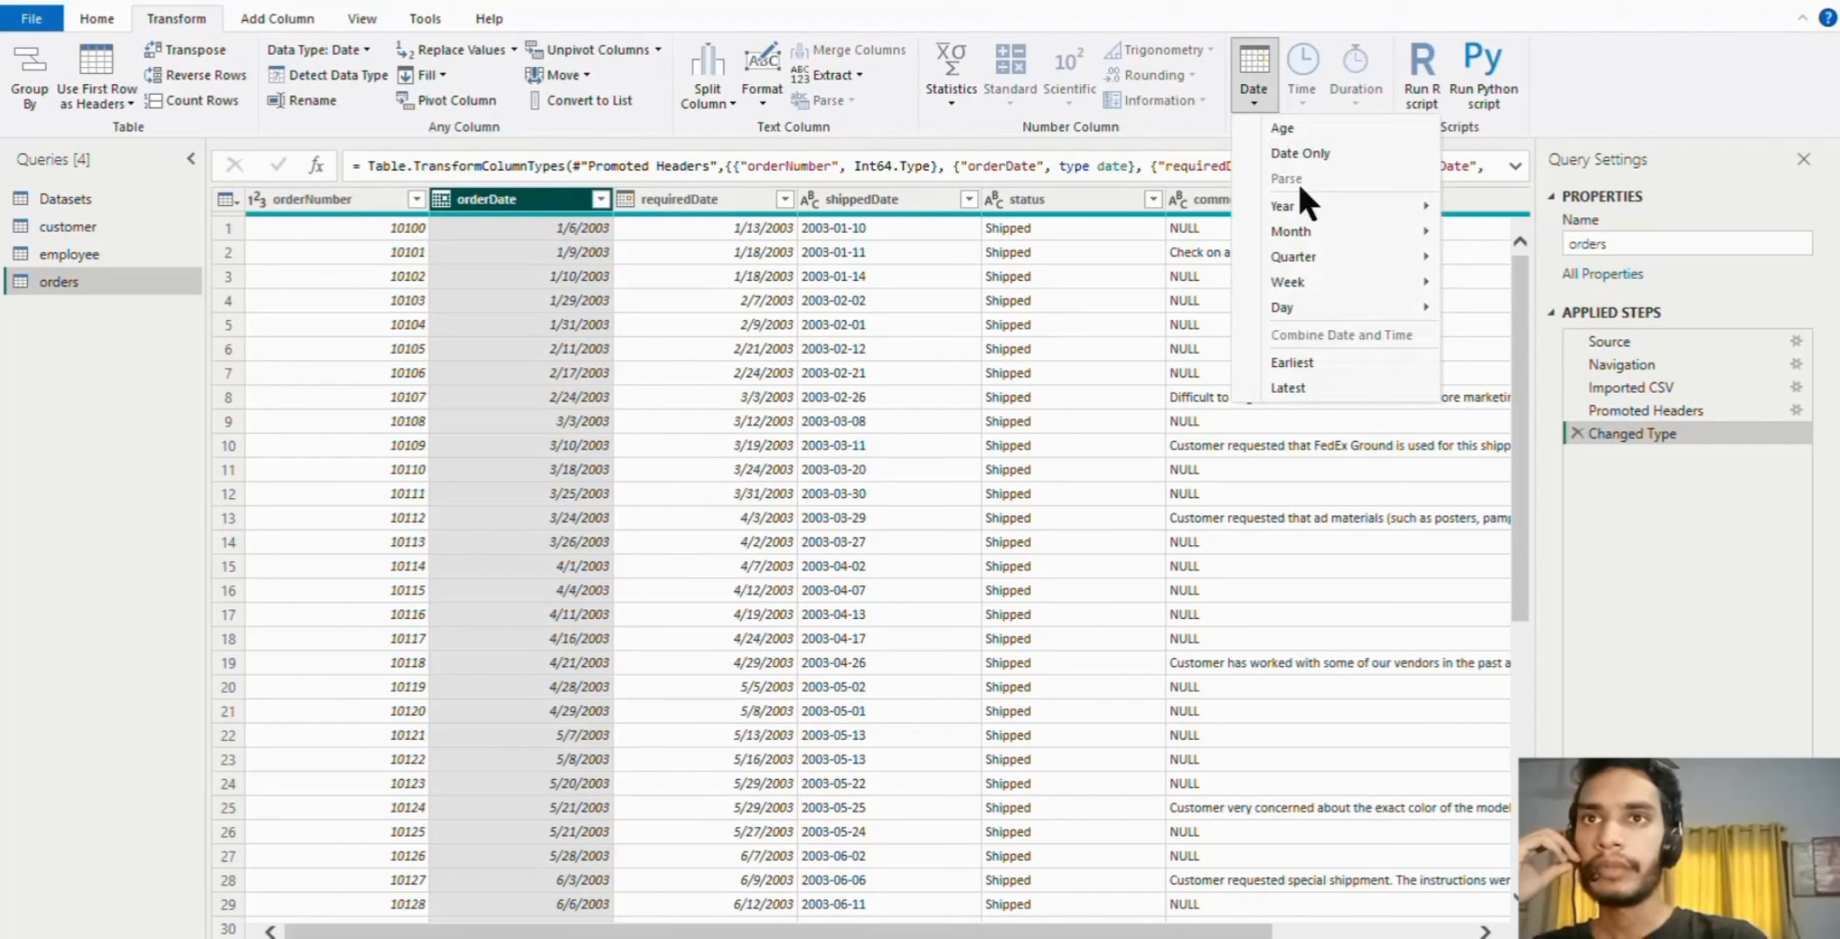
mouse_move(1307, 229)
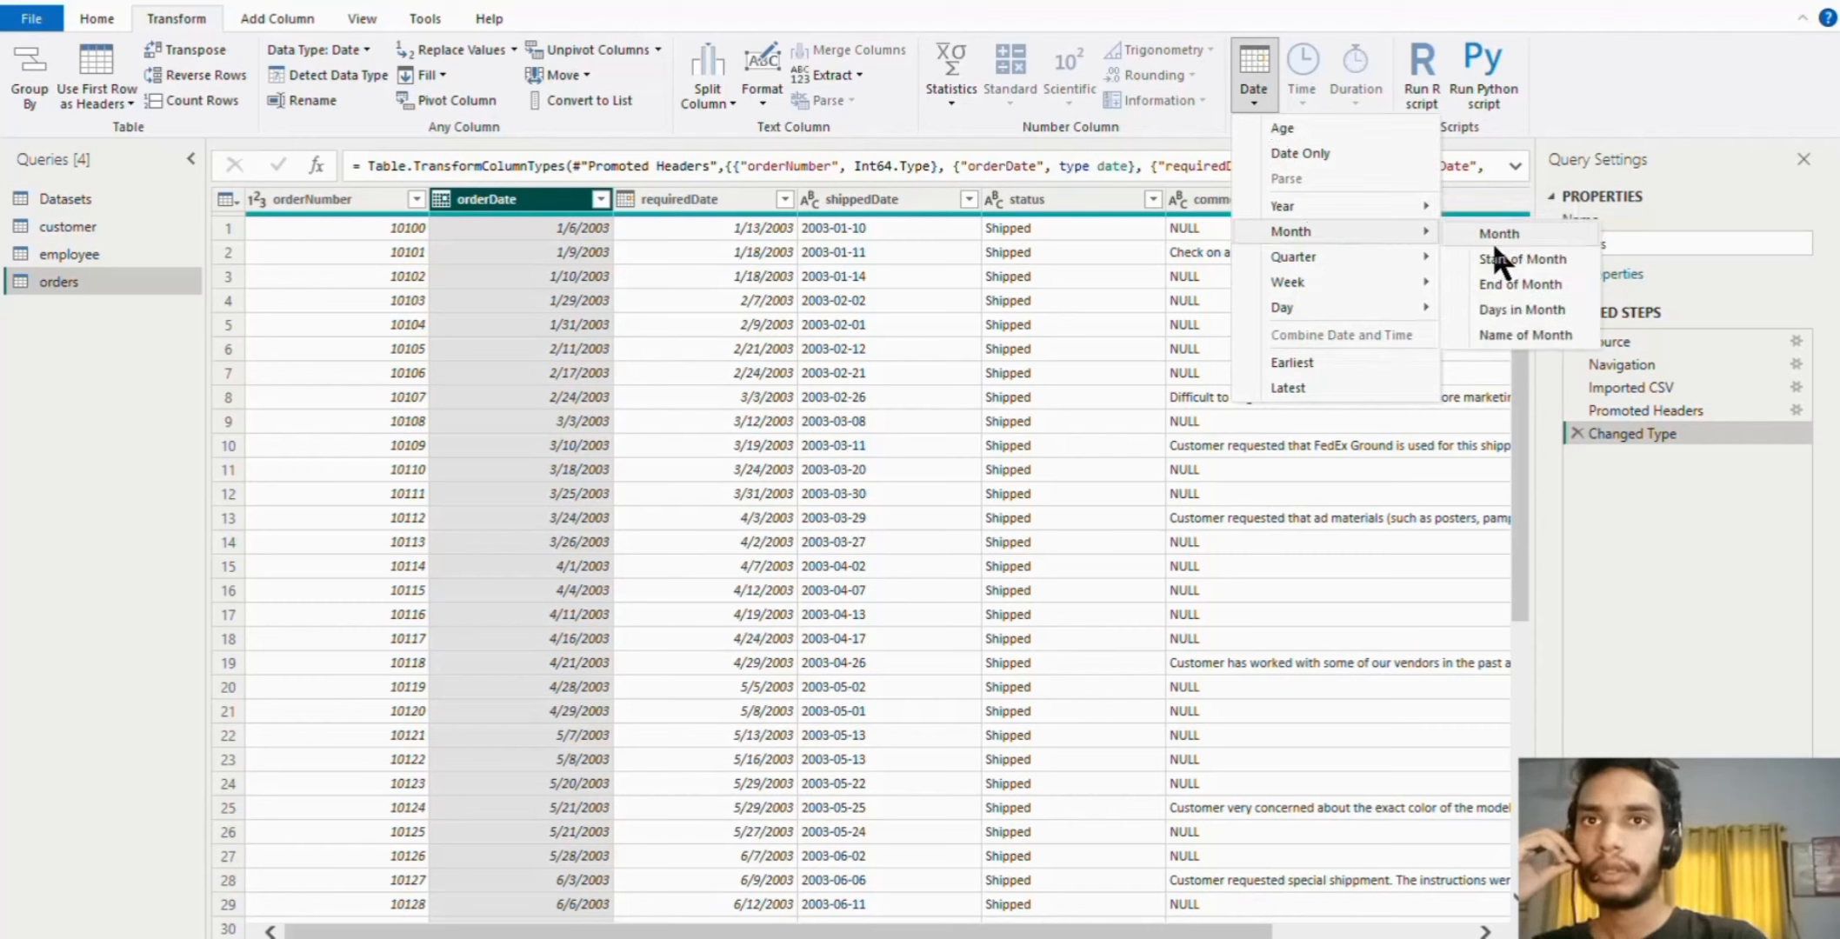
left_click(1543, 332)
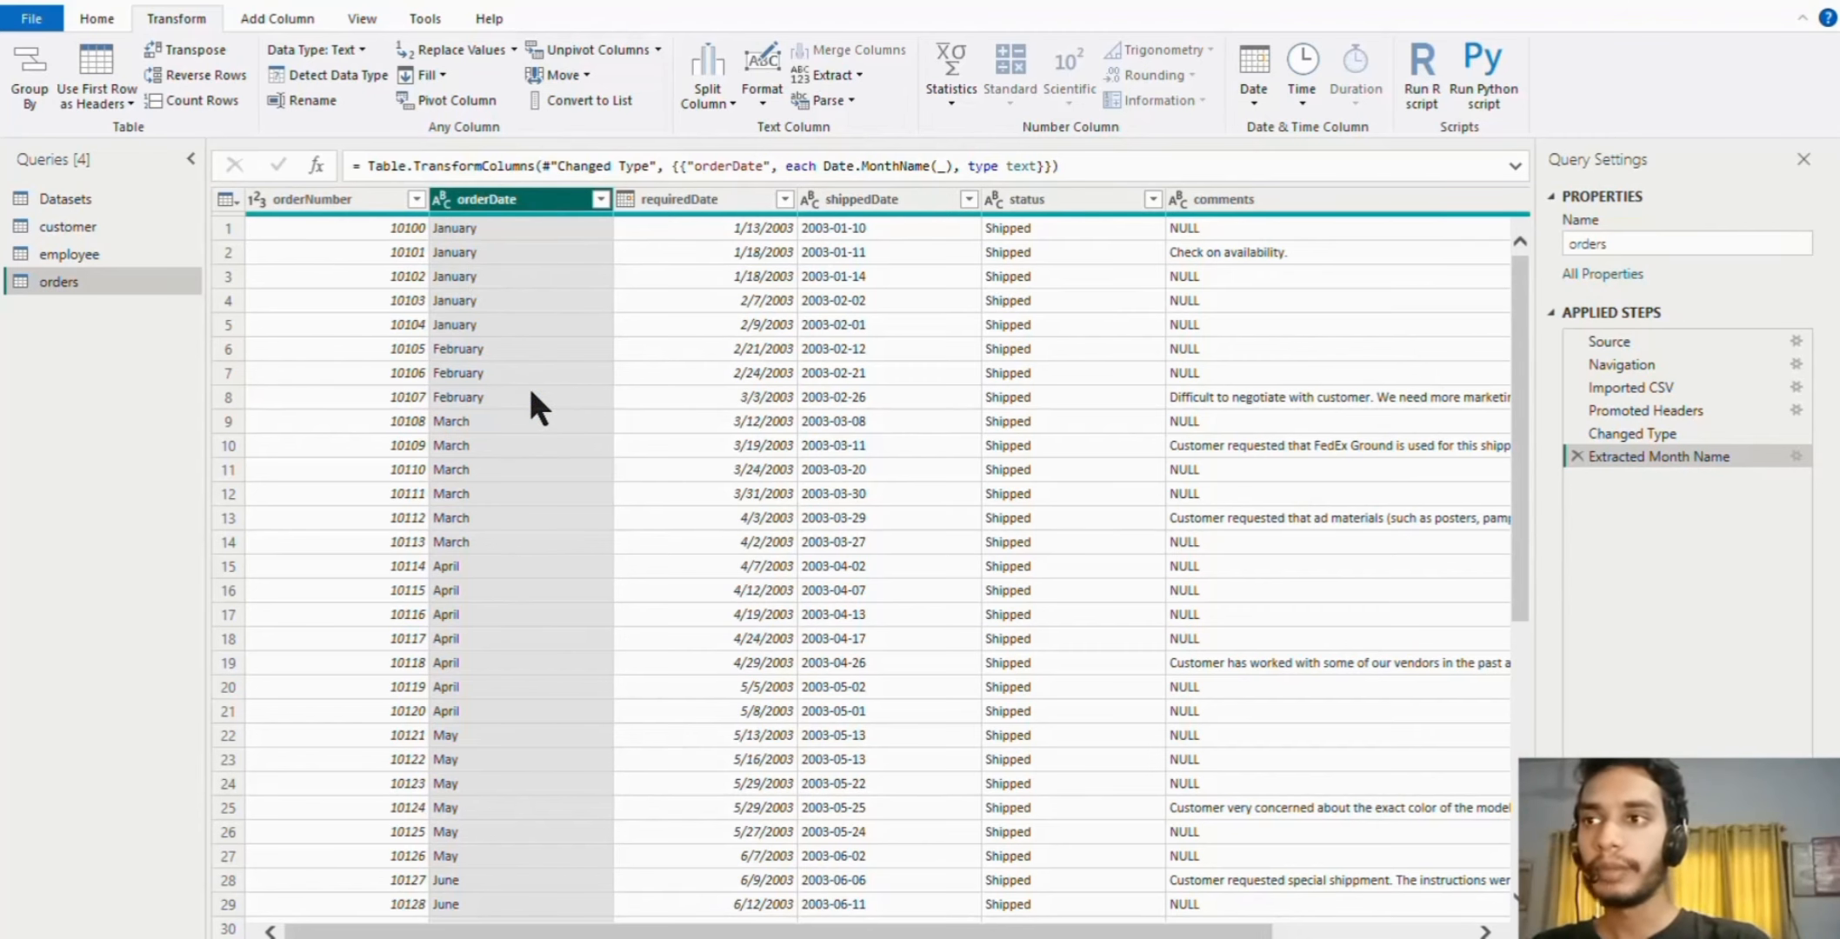
scroll(500, 462, "down", 12)
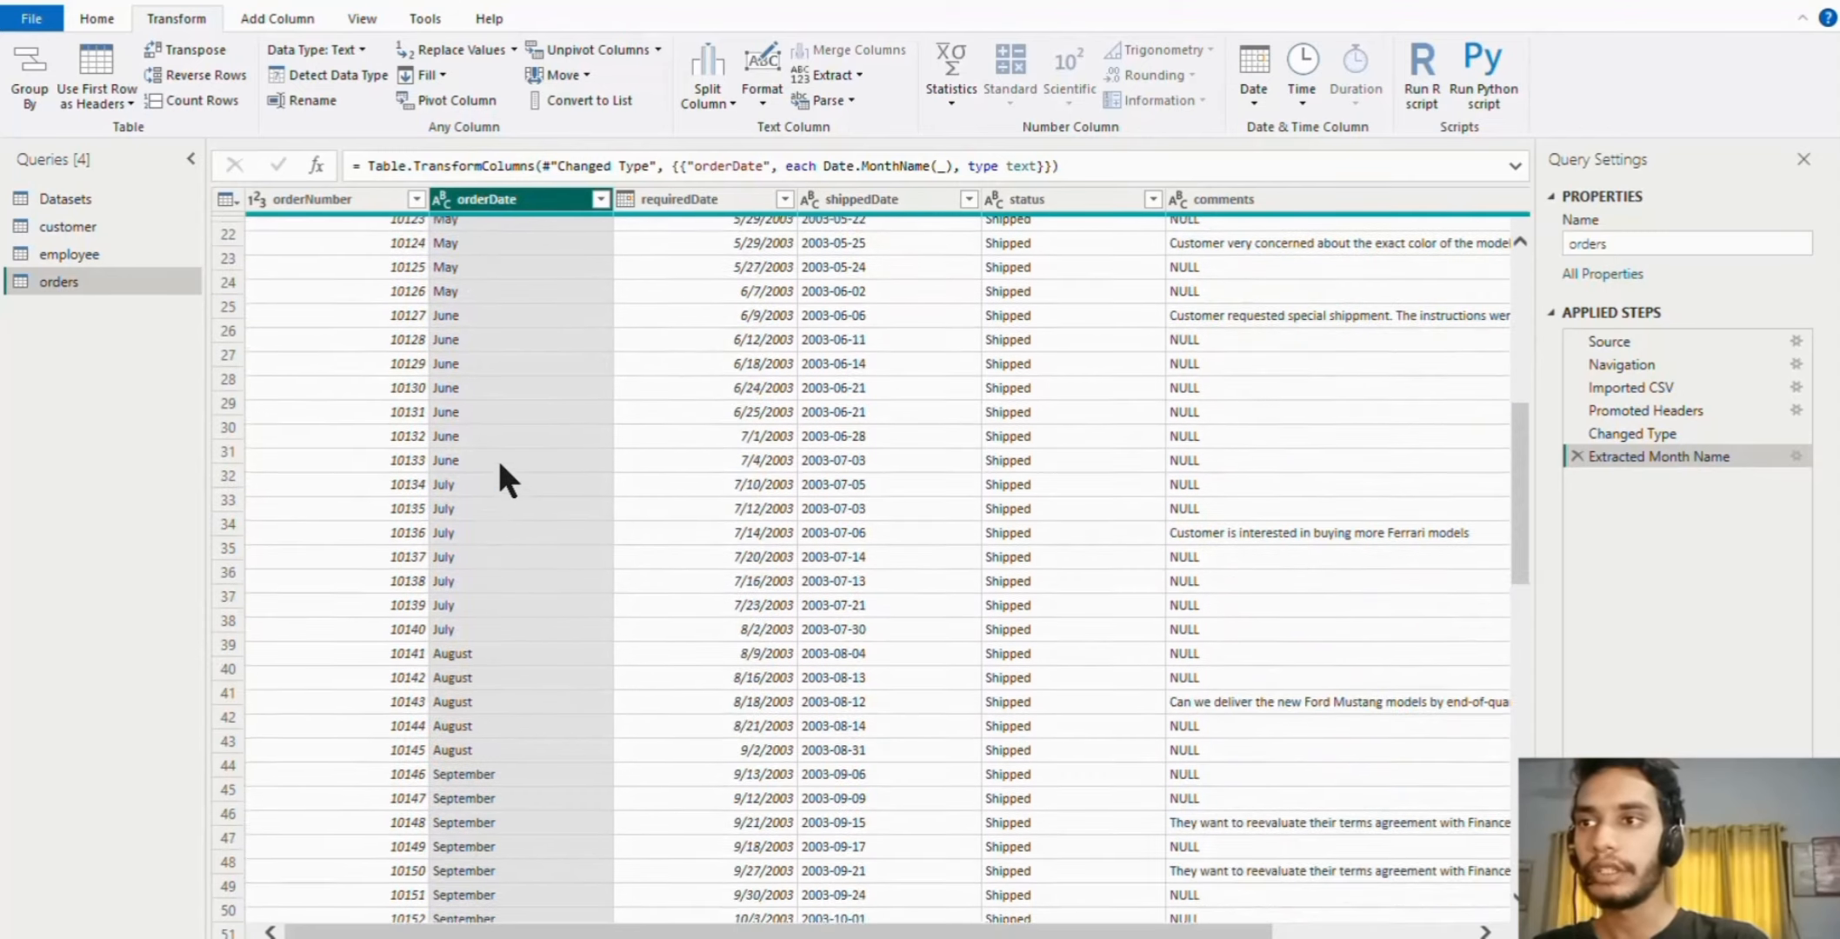
scroll(500, 465, "down", 5)
scroll(500, 464, "up", 18)
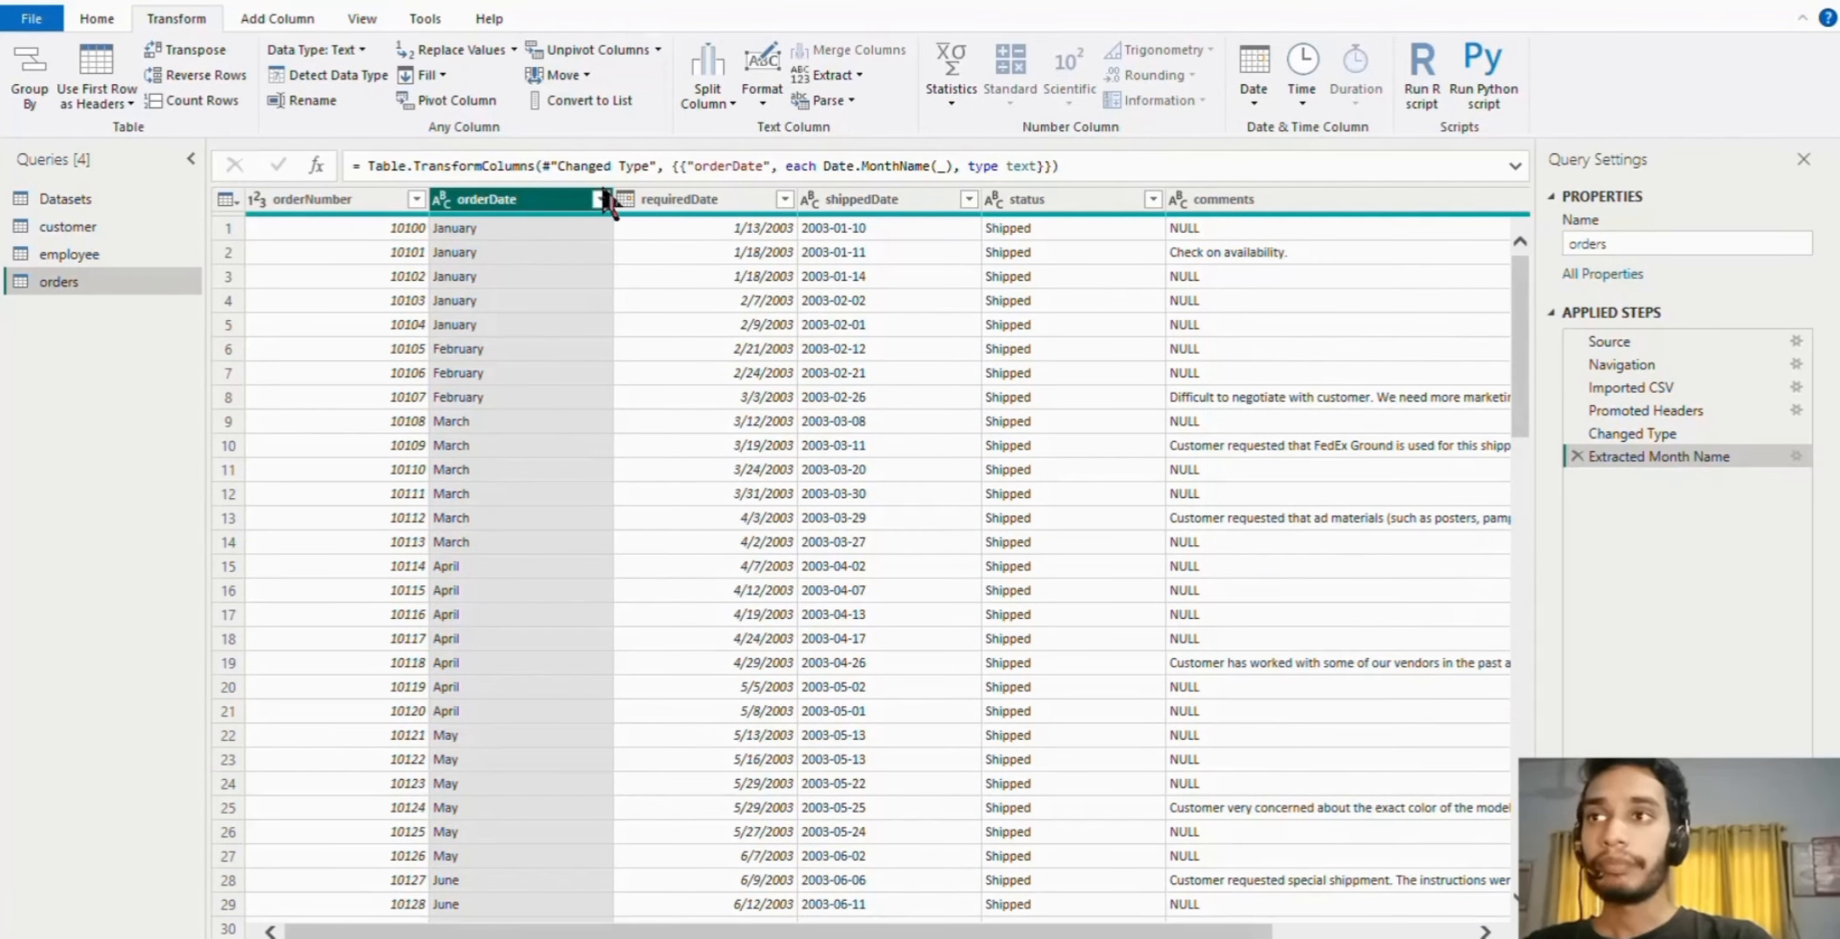
- Delete the Extracted Month Name step from the orders query to restore the full order dates
left_click(1265, 93)
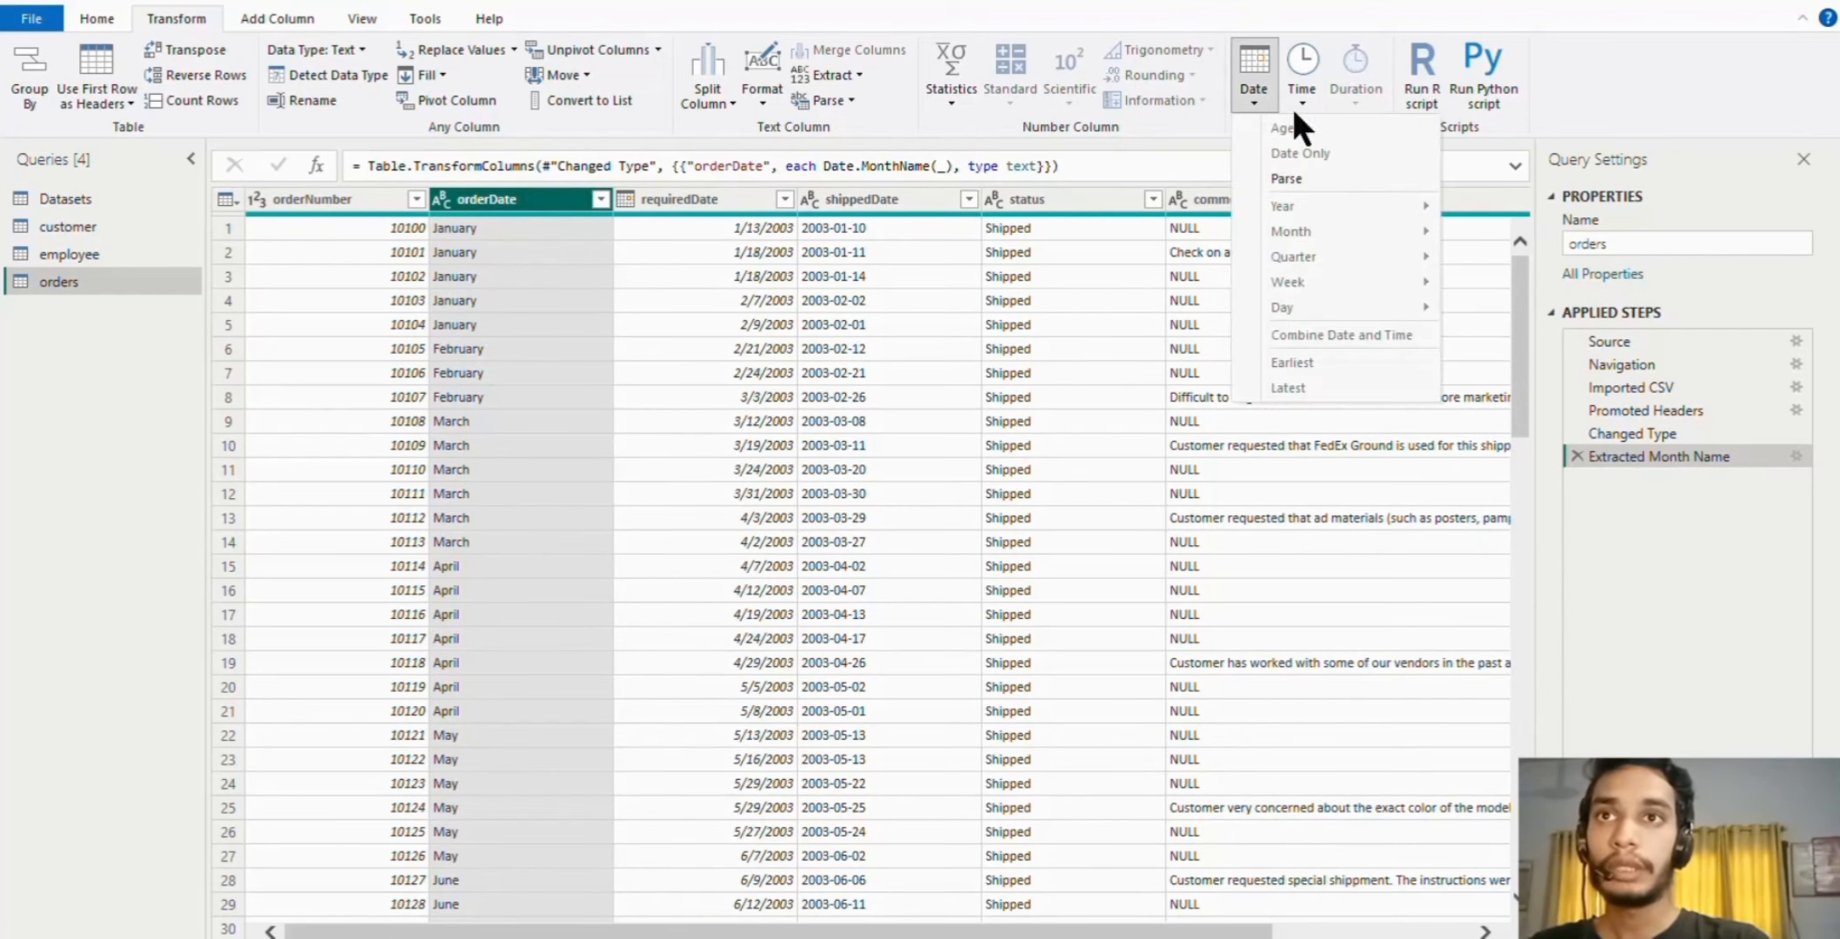
left_click(1255, 90)
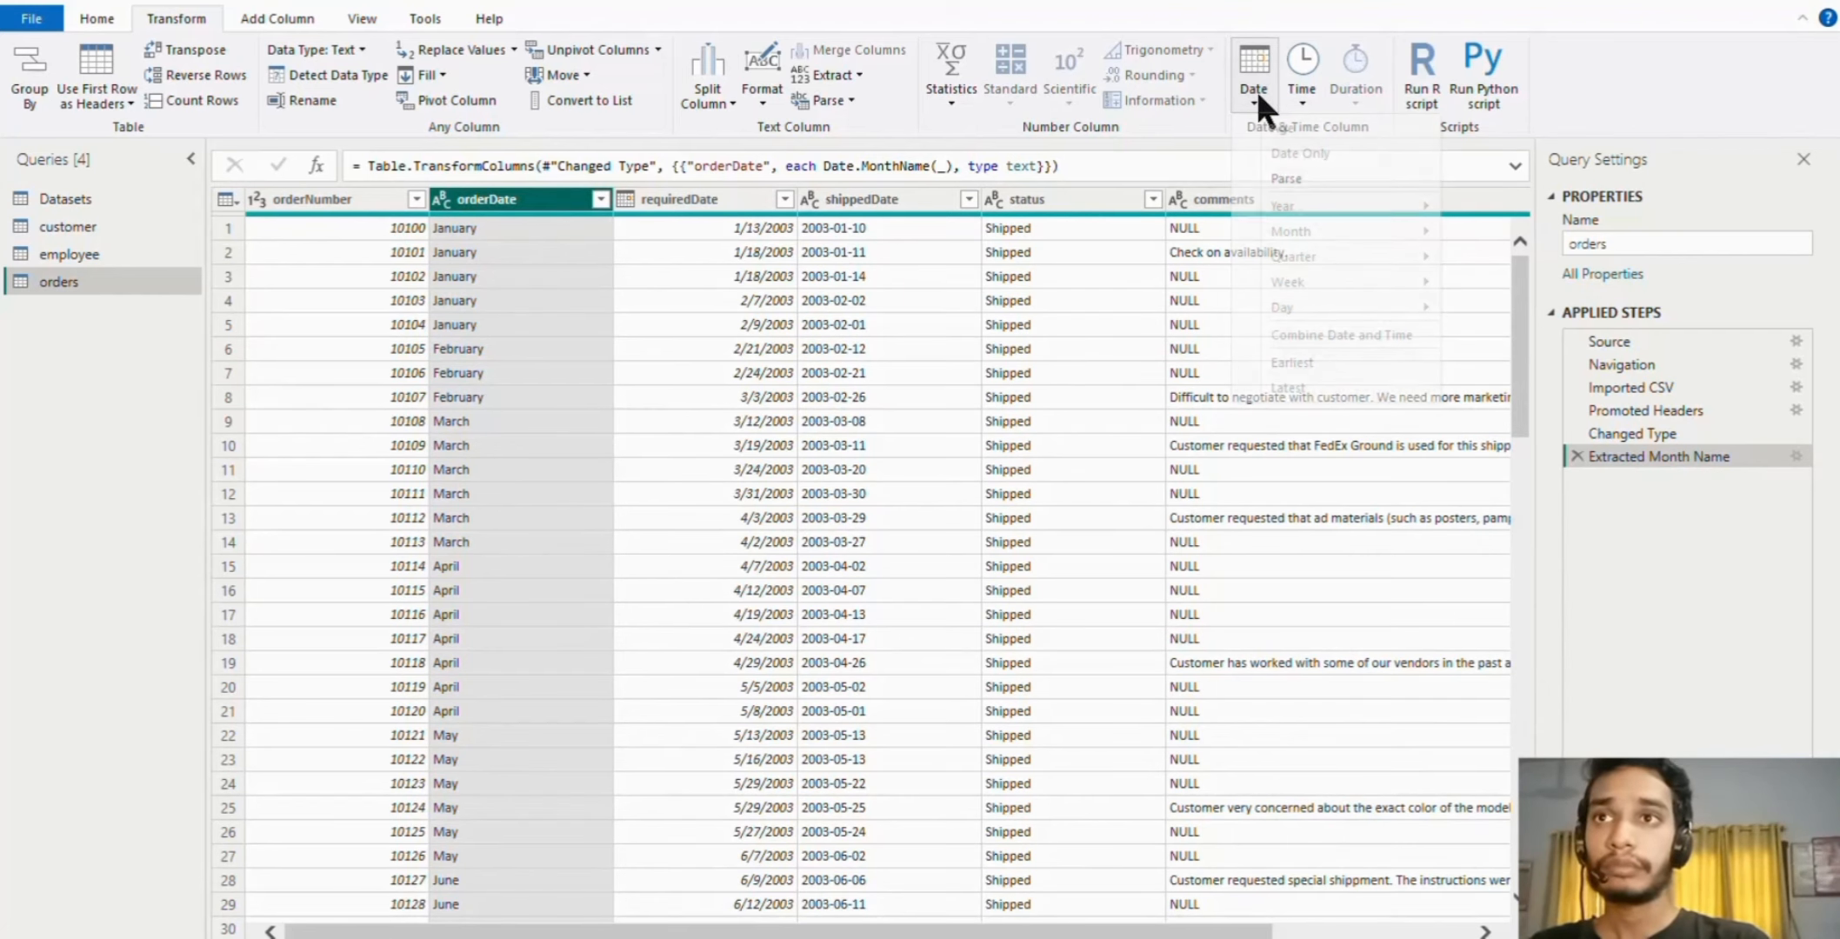
left_click(1577, 455)
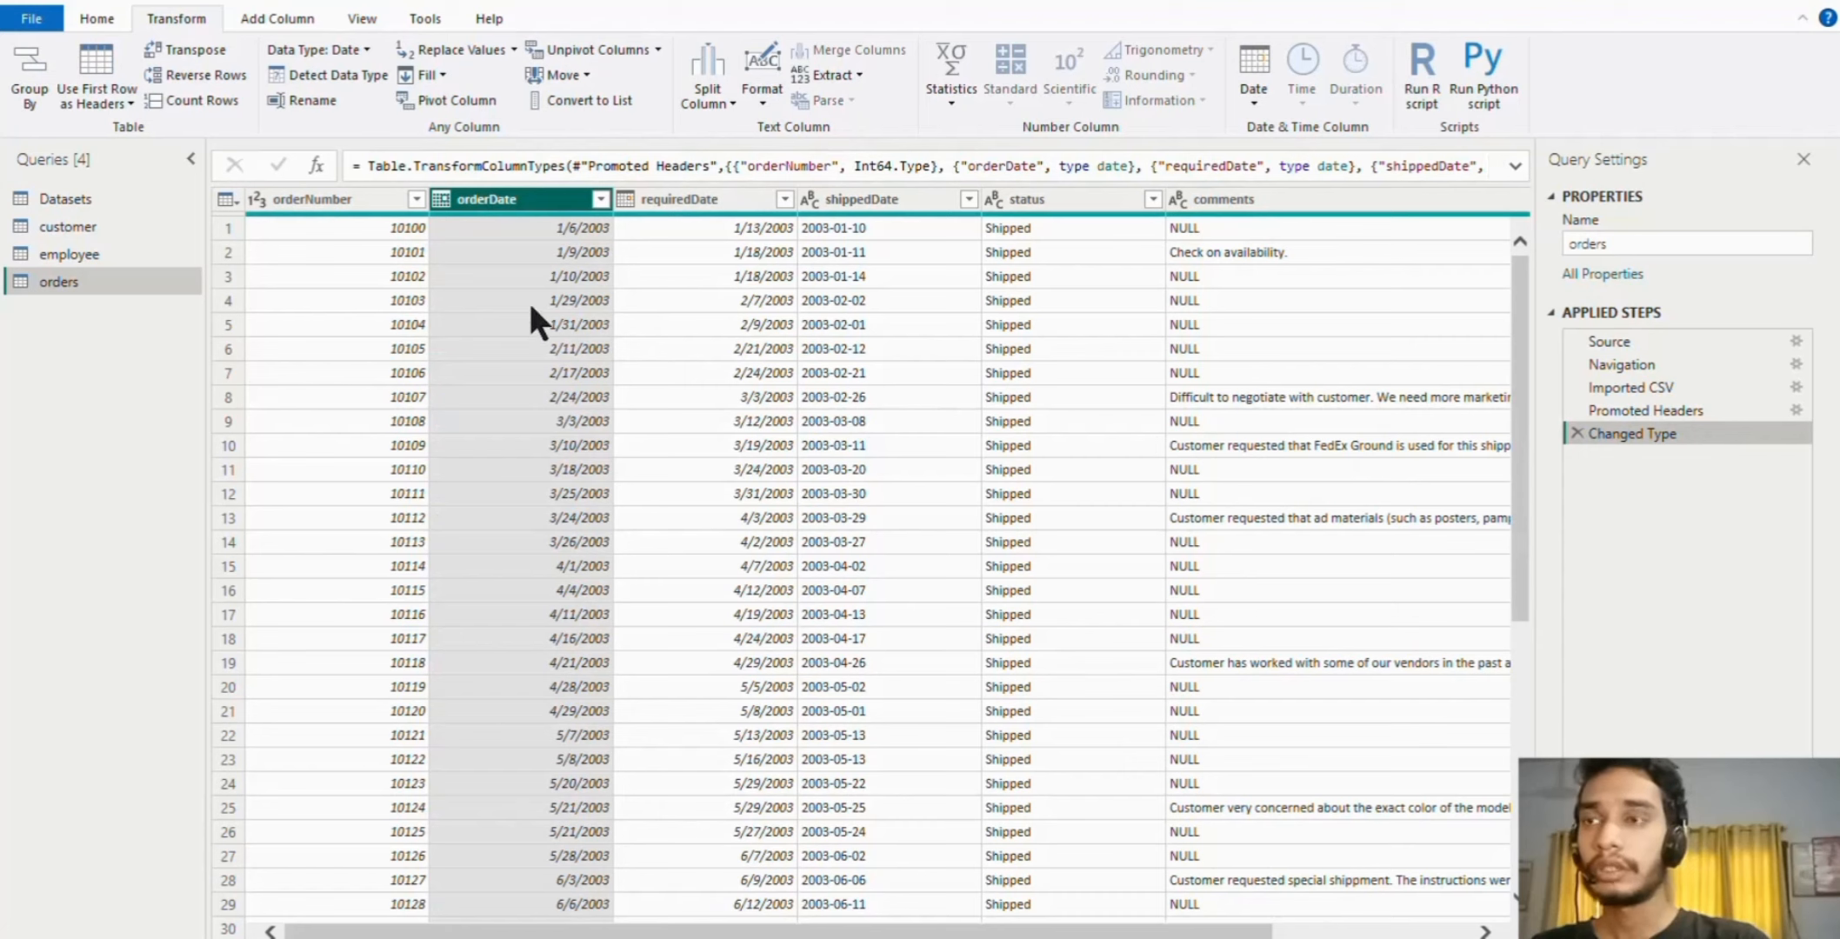
- Transform the orderDate column of the orders query into the week of the year and look through its rows
left_click(1261, 85)
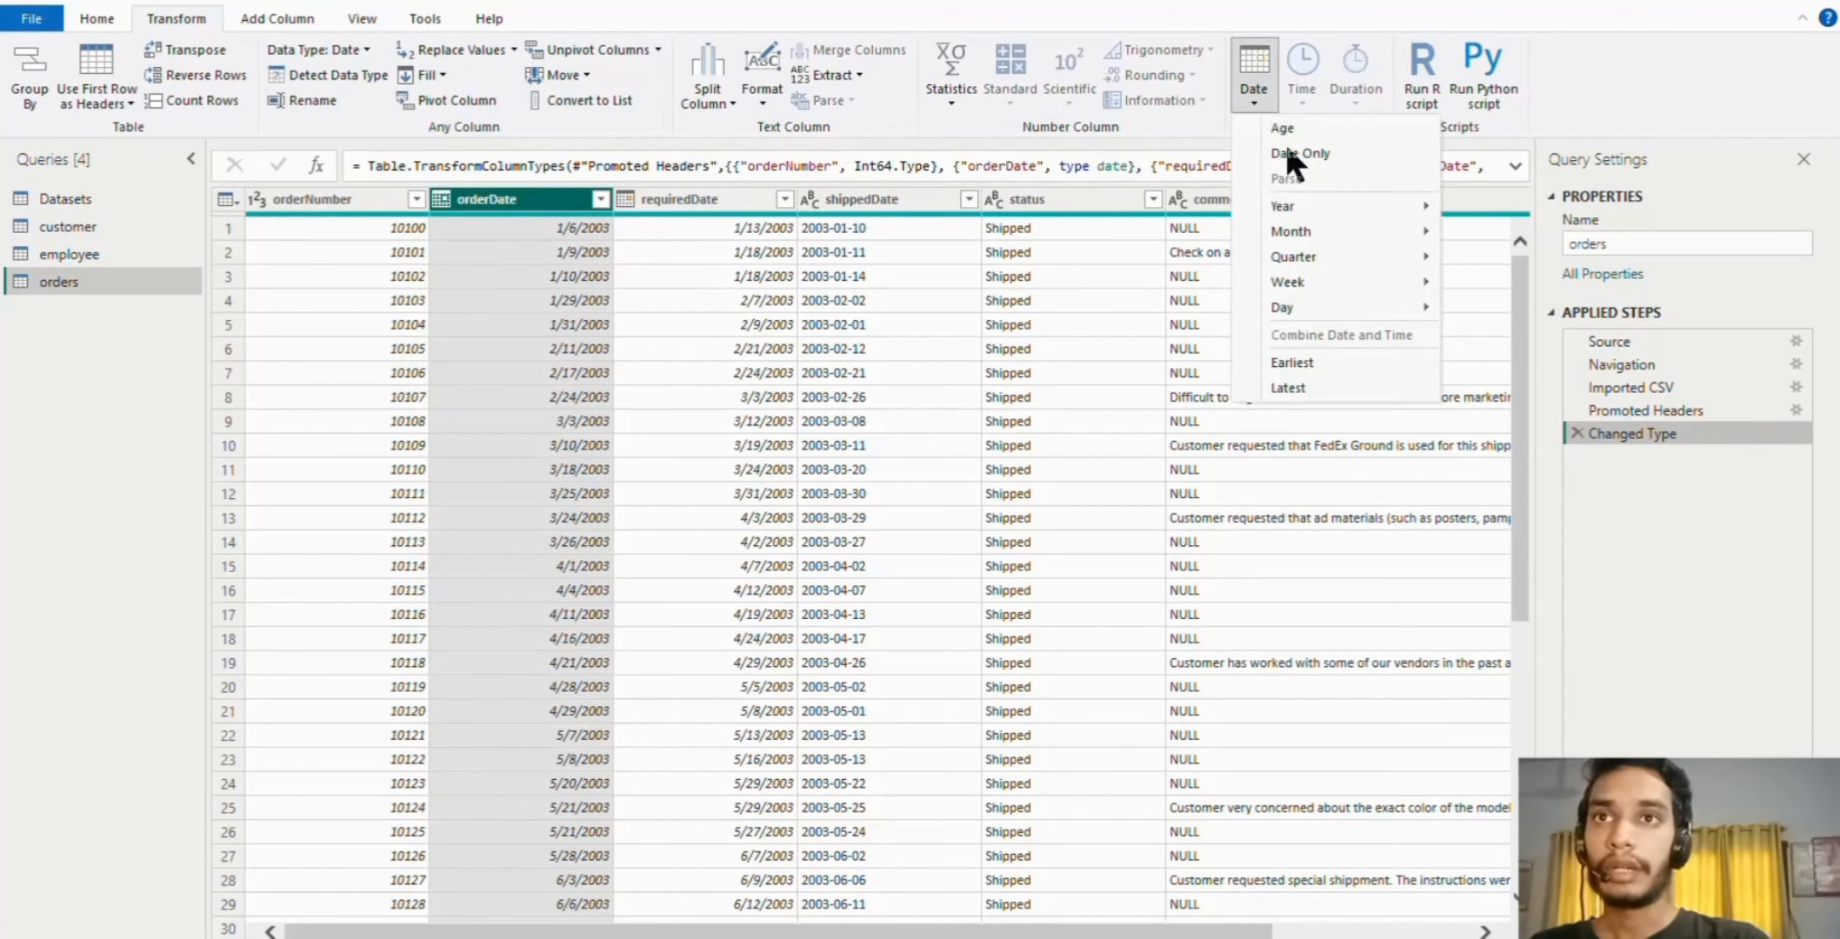
mouse_move(1329, 280)
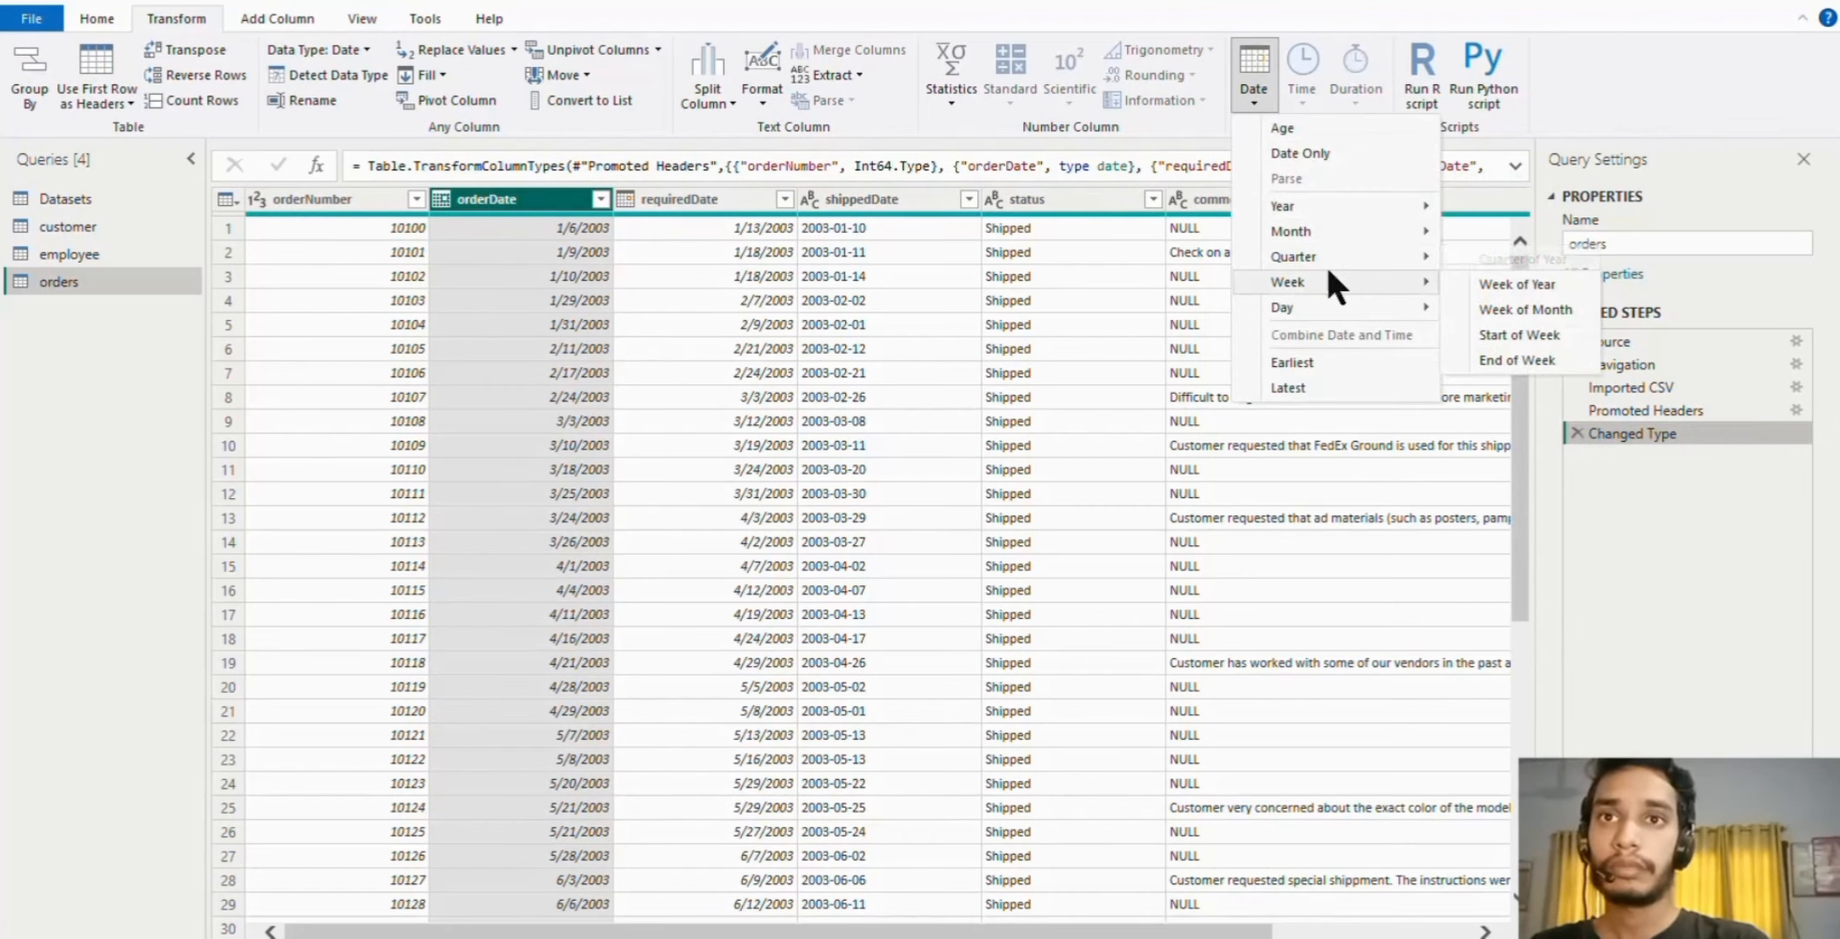
left_click(1509, 286)
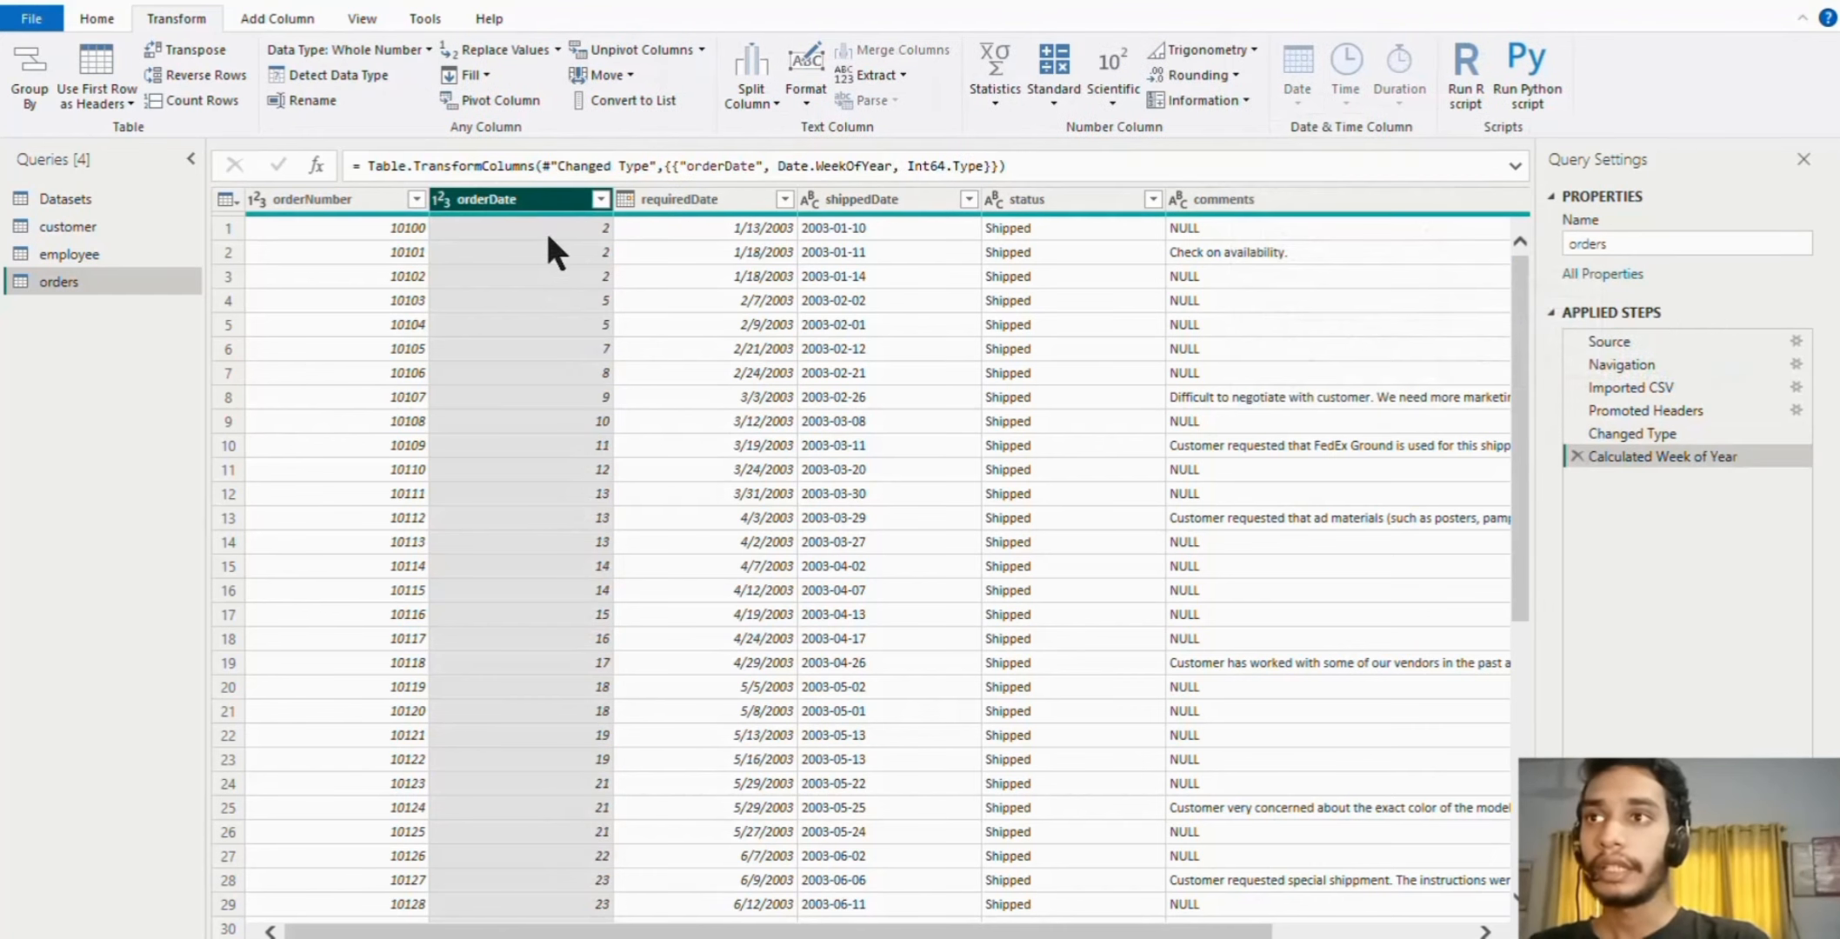
scroll(567, 453, "down", 7)
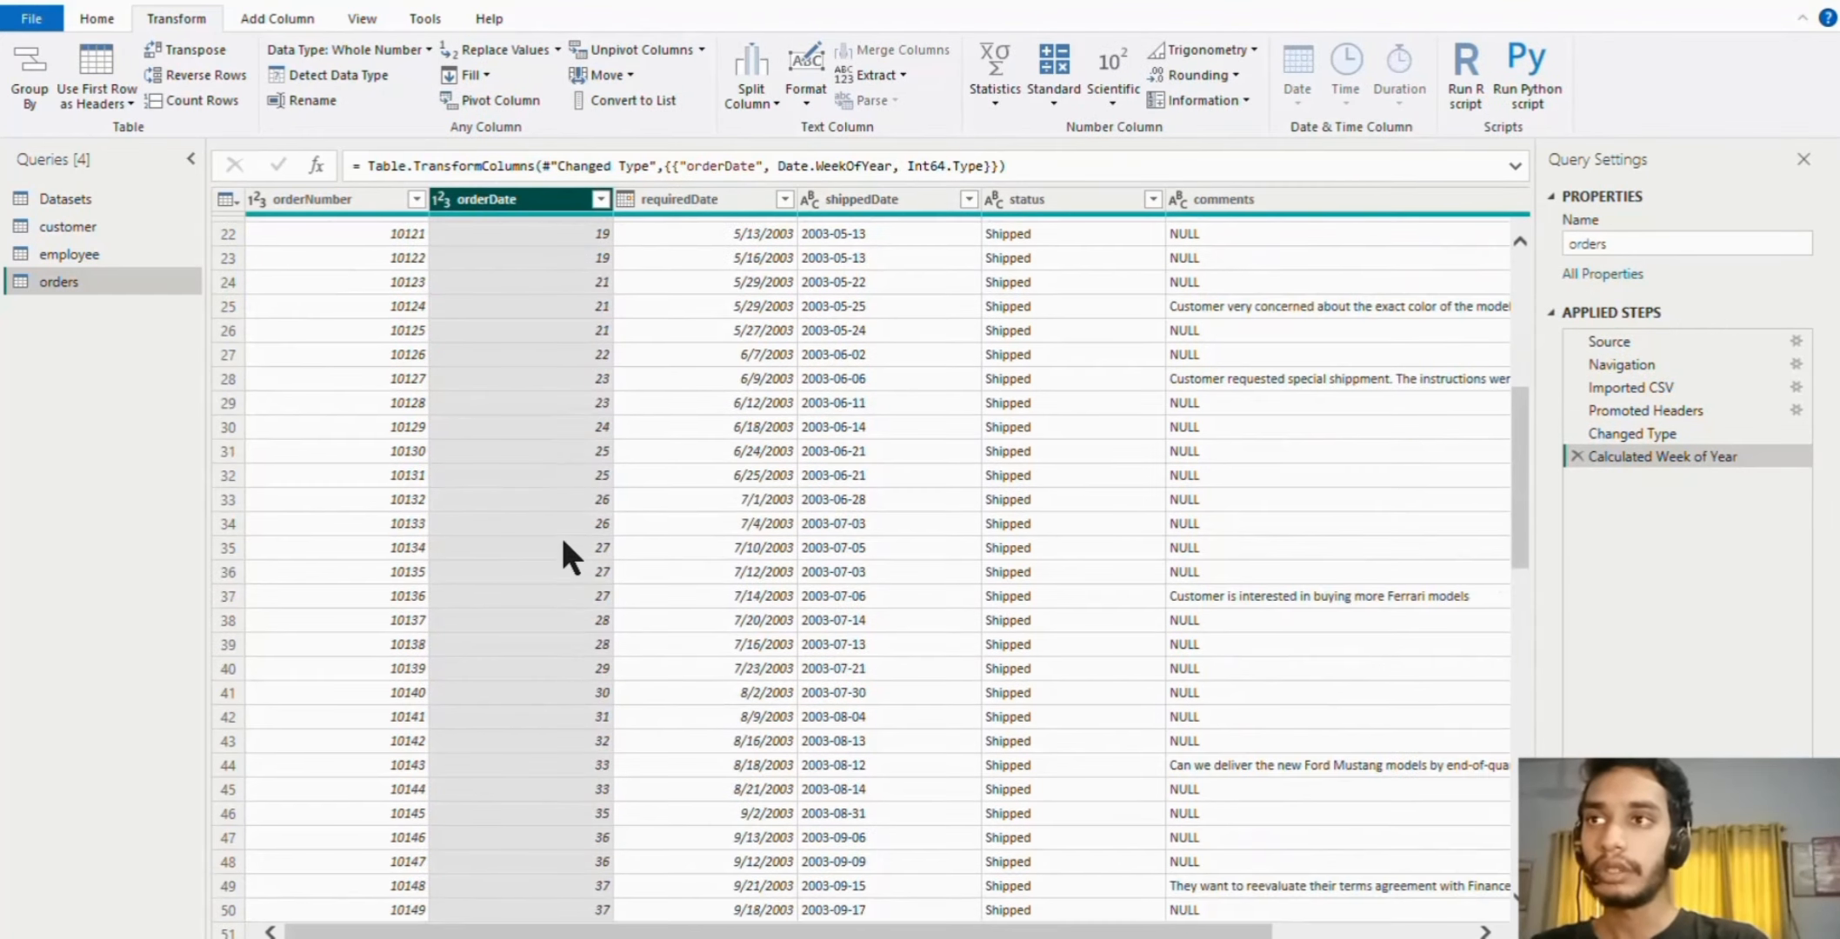
- Delete the Calculated Week of Year step from the orders query to restore the full order dates
scroll(564, 542, "up", 7)
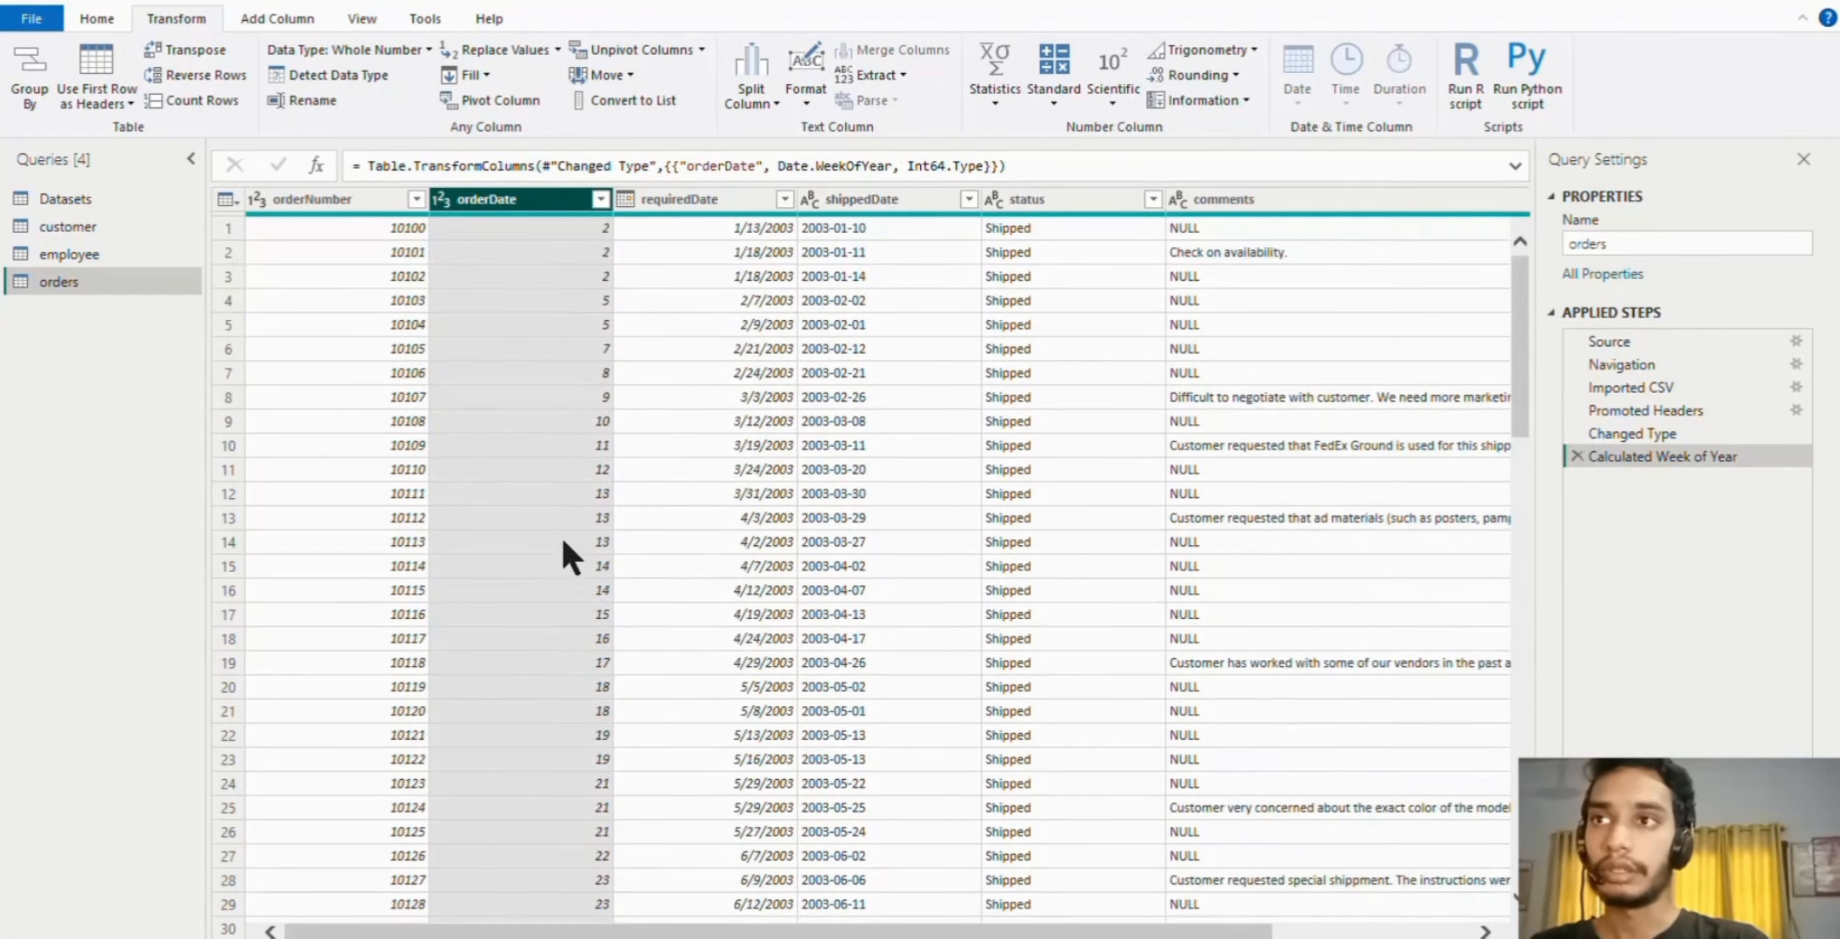
left_click(1576, 456)
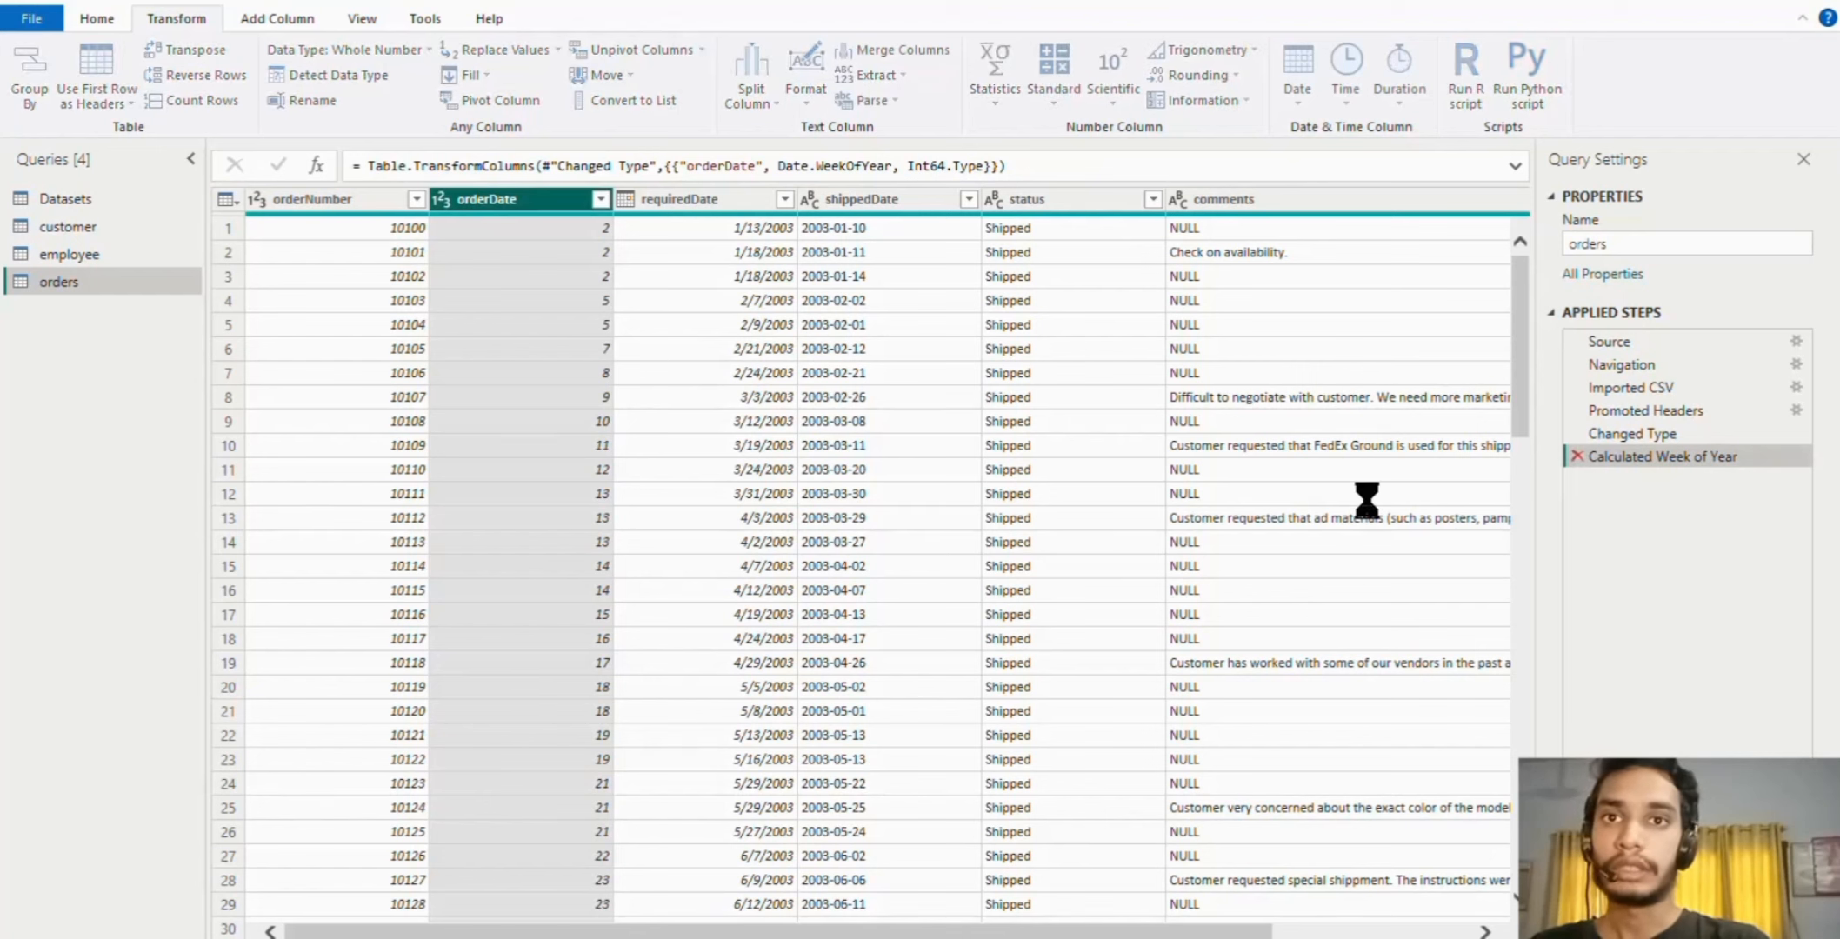
- Transform the orderDate column of the orders query into the year and delete the resulting Extracted Year step
left_click(1252, 82)
mouse_move(1335, 205)
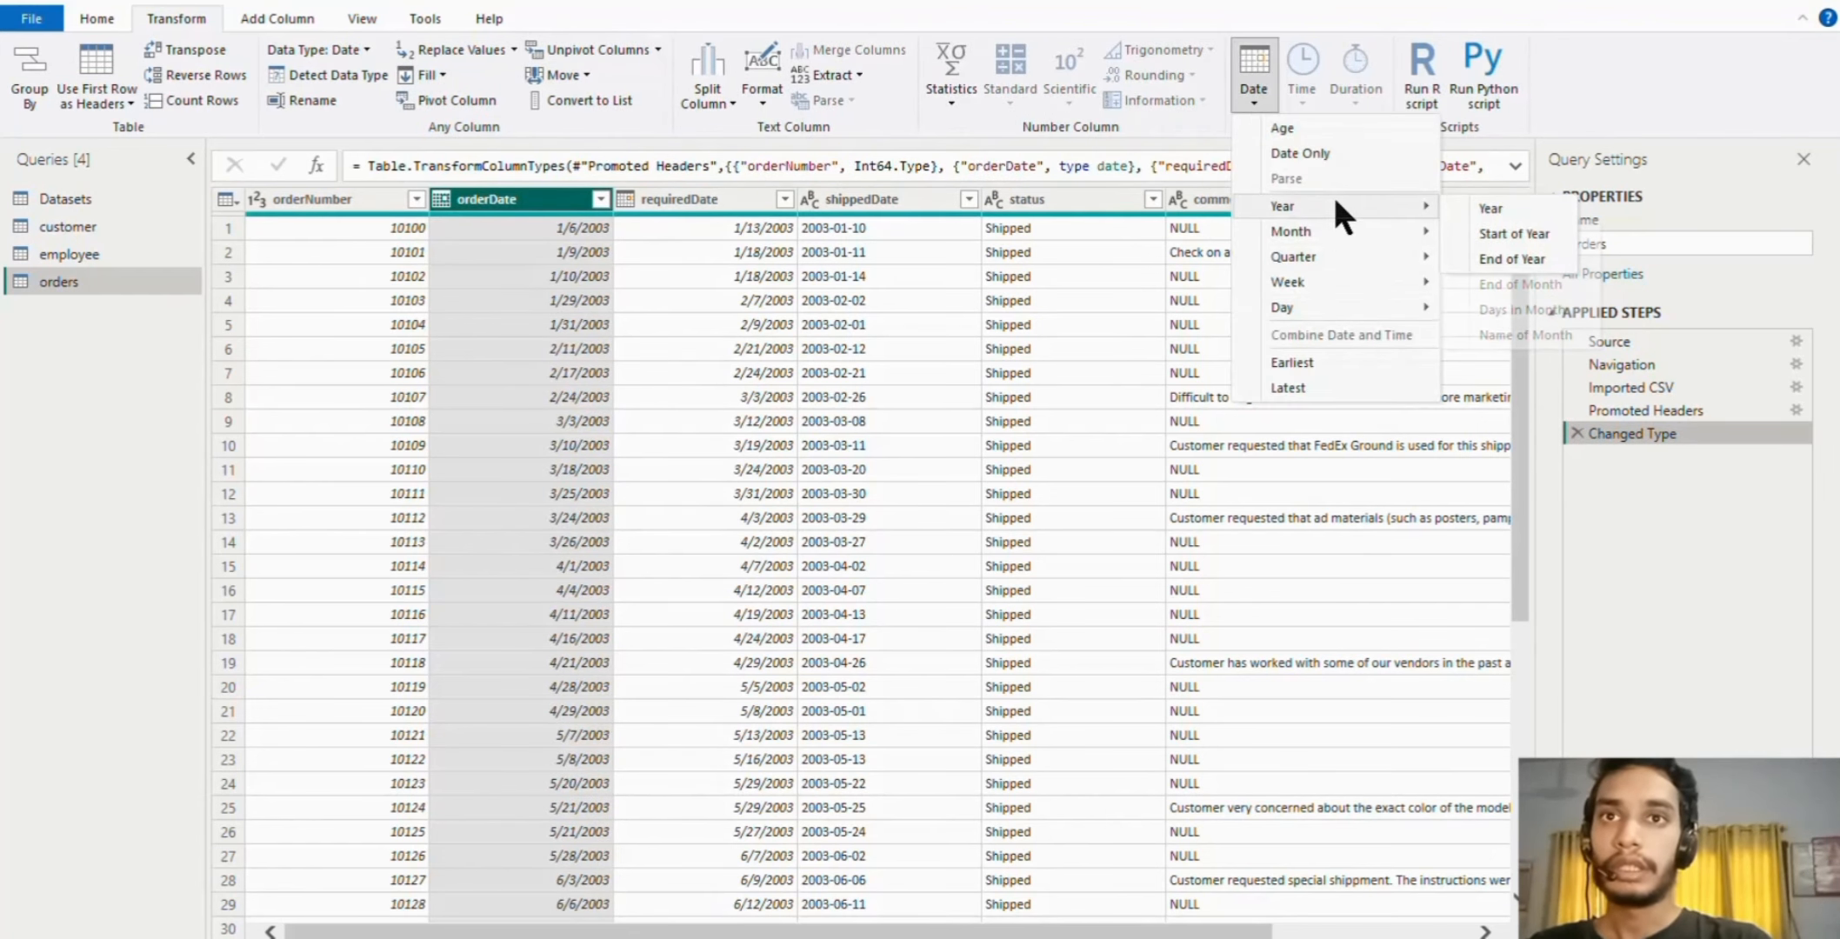
left_click(1504, 208)
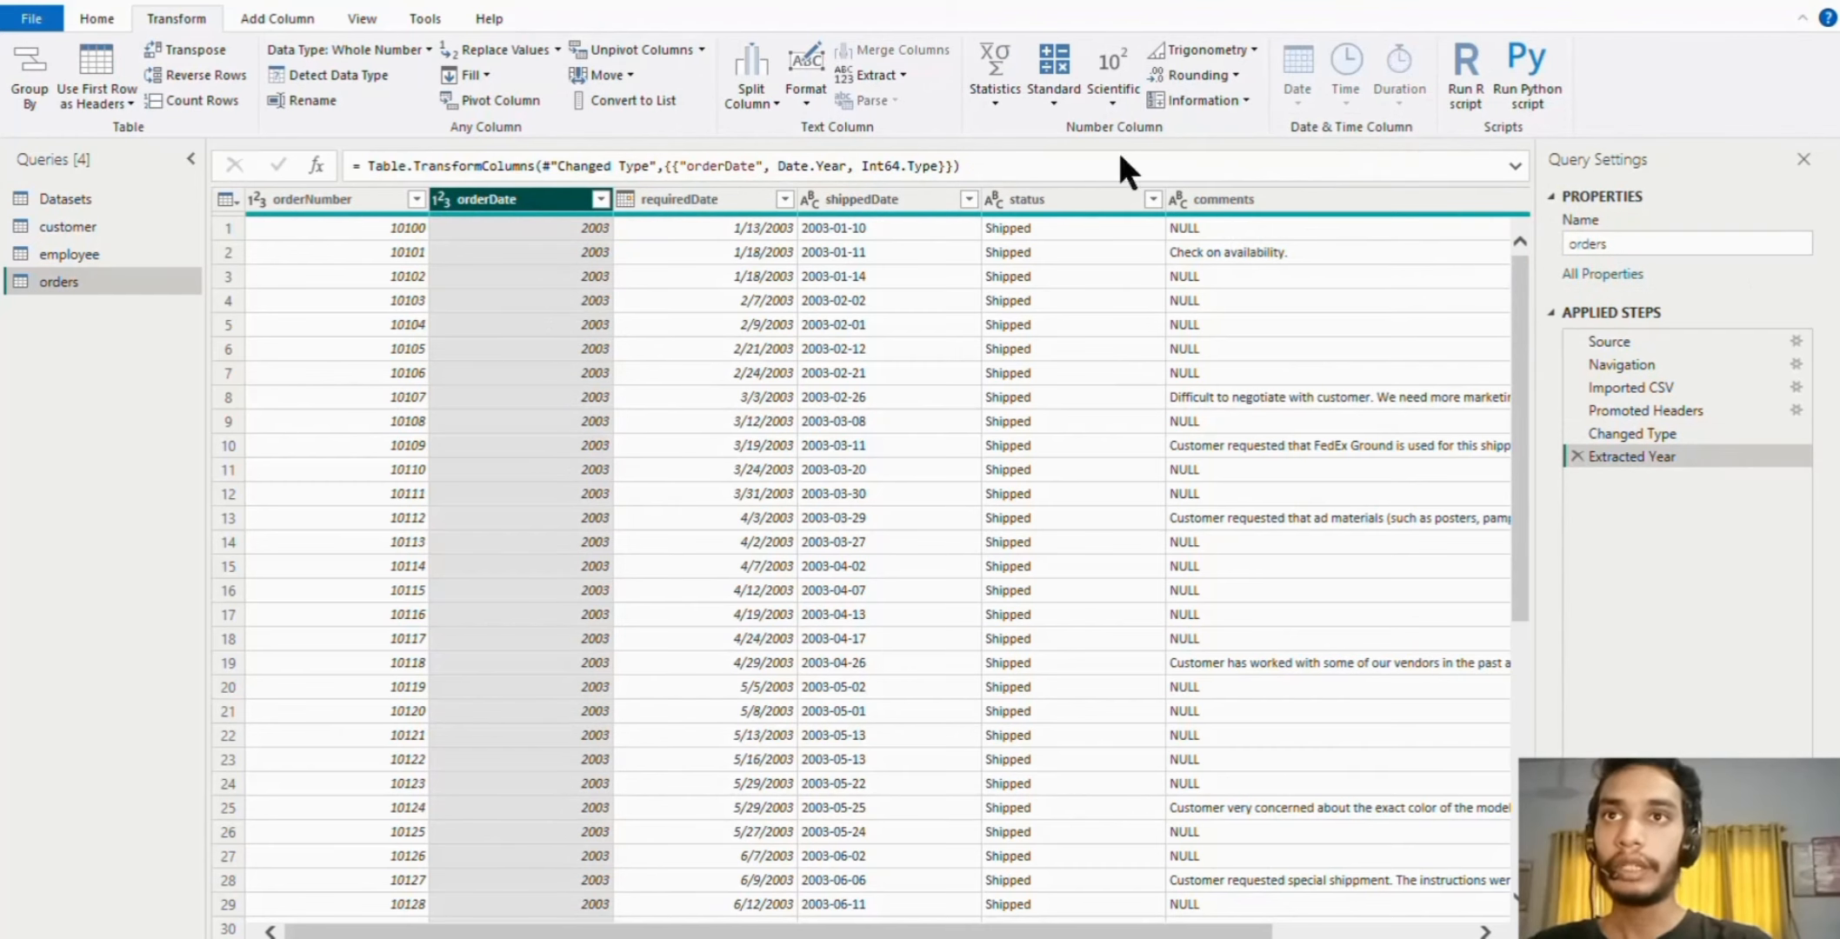
left_click(1576, 455)
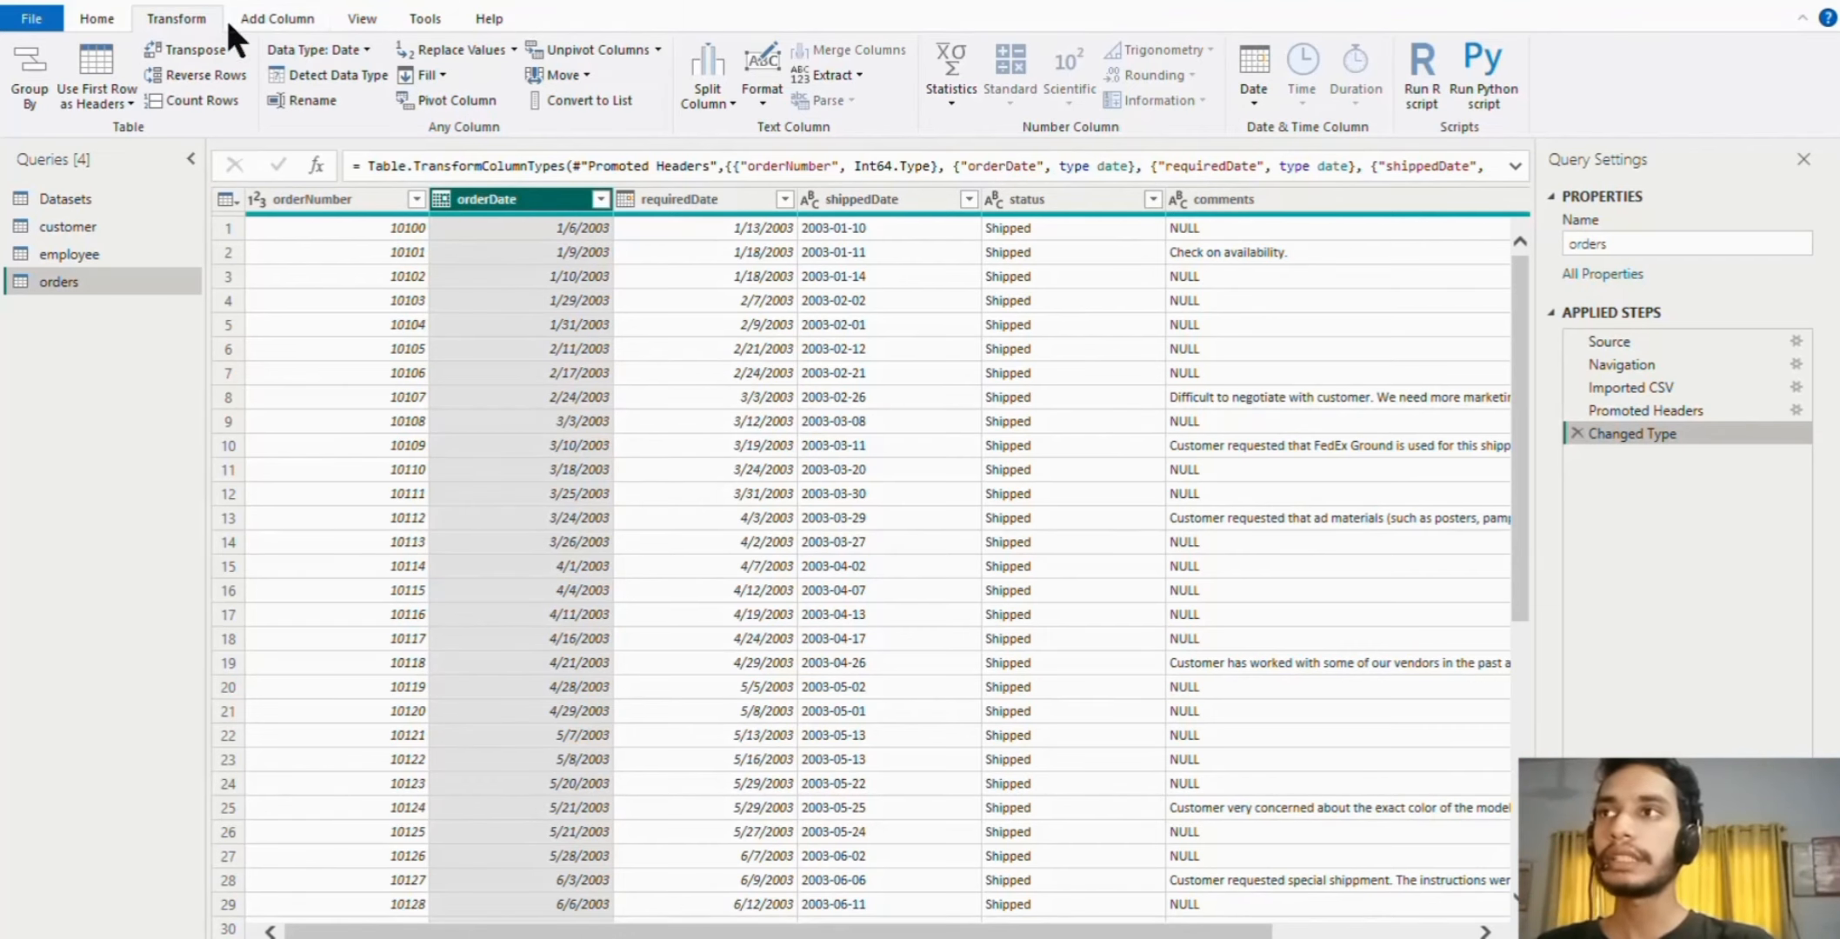
- Add a new column to the orders query with the name of the month from orderDate, and select that column
left_click(276, 18)
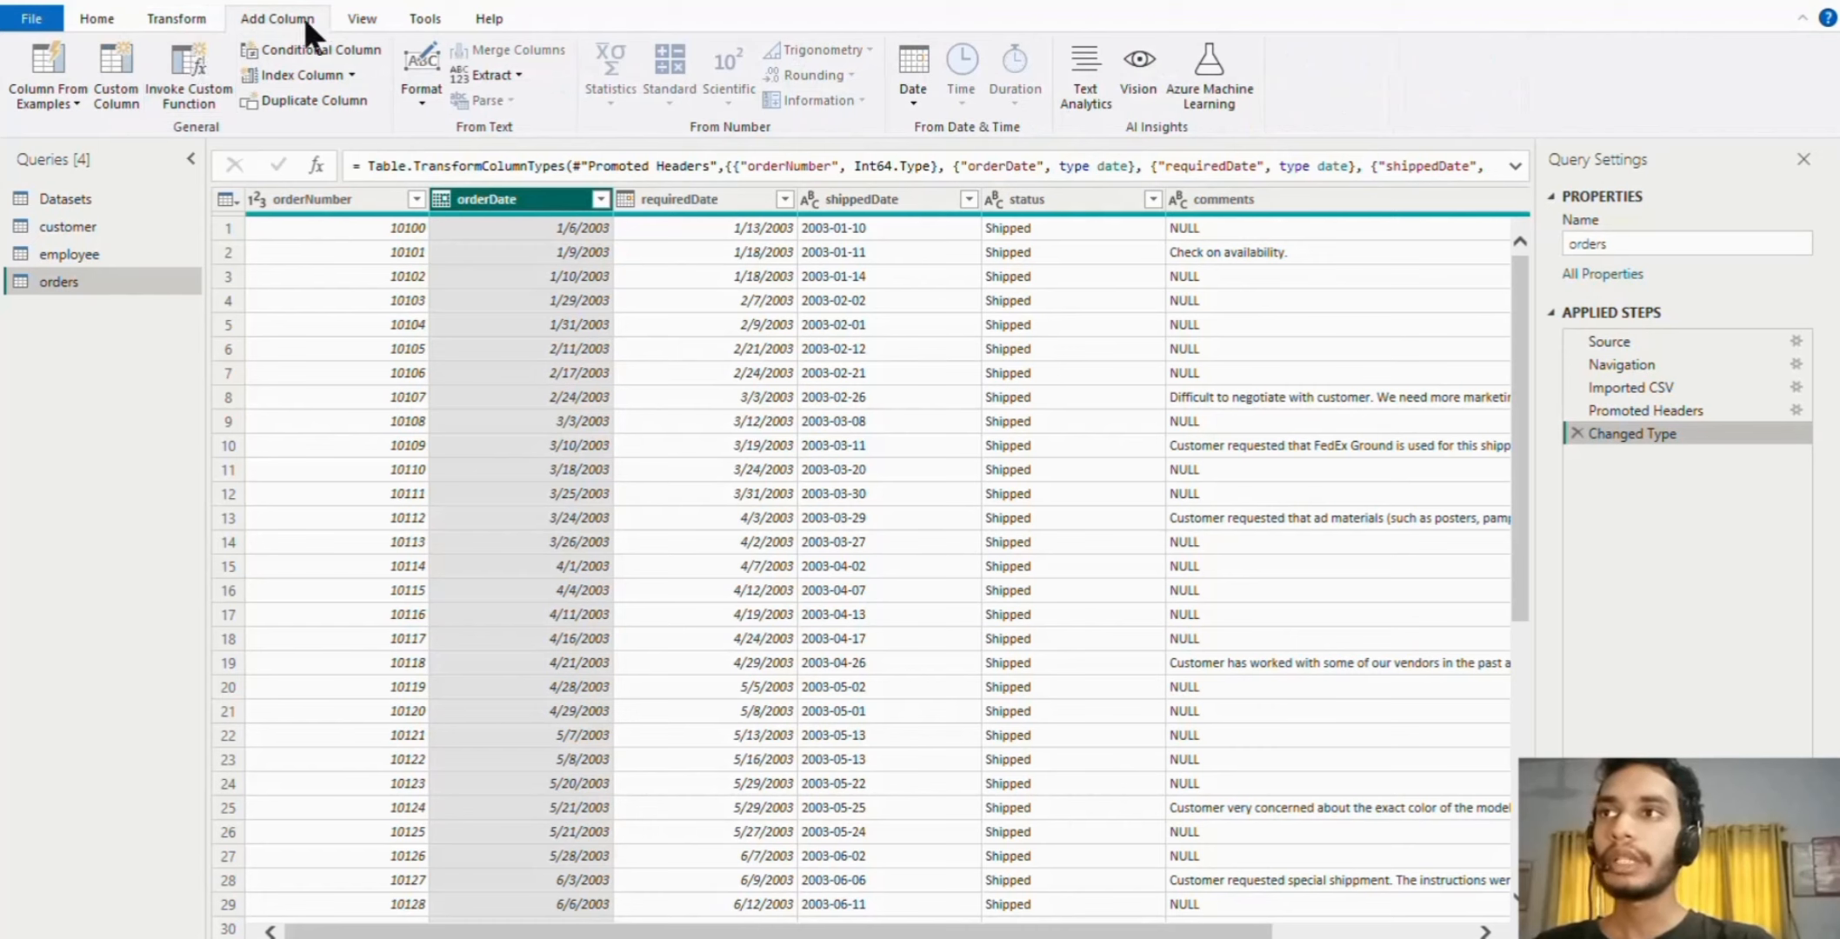
left_click(184, 16)
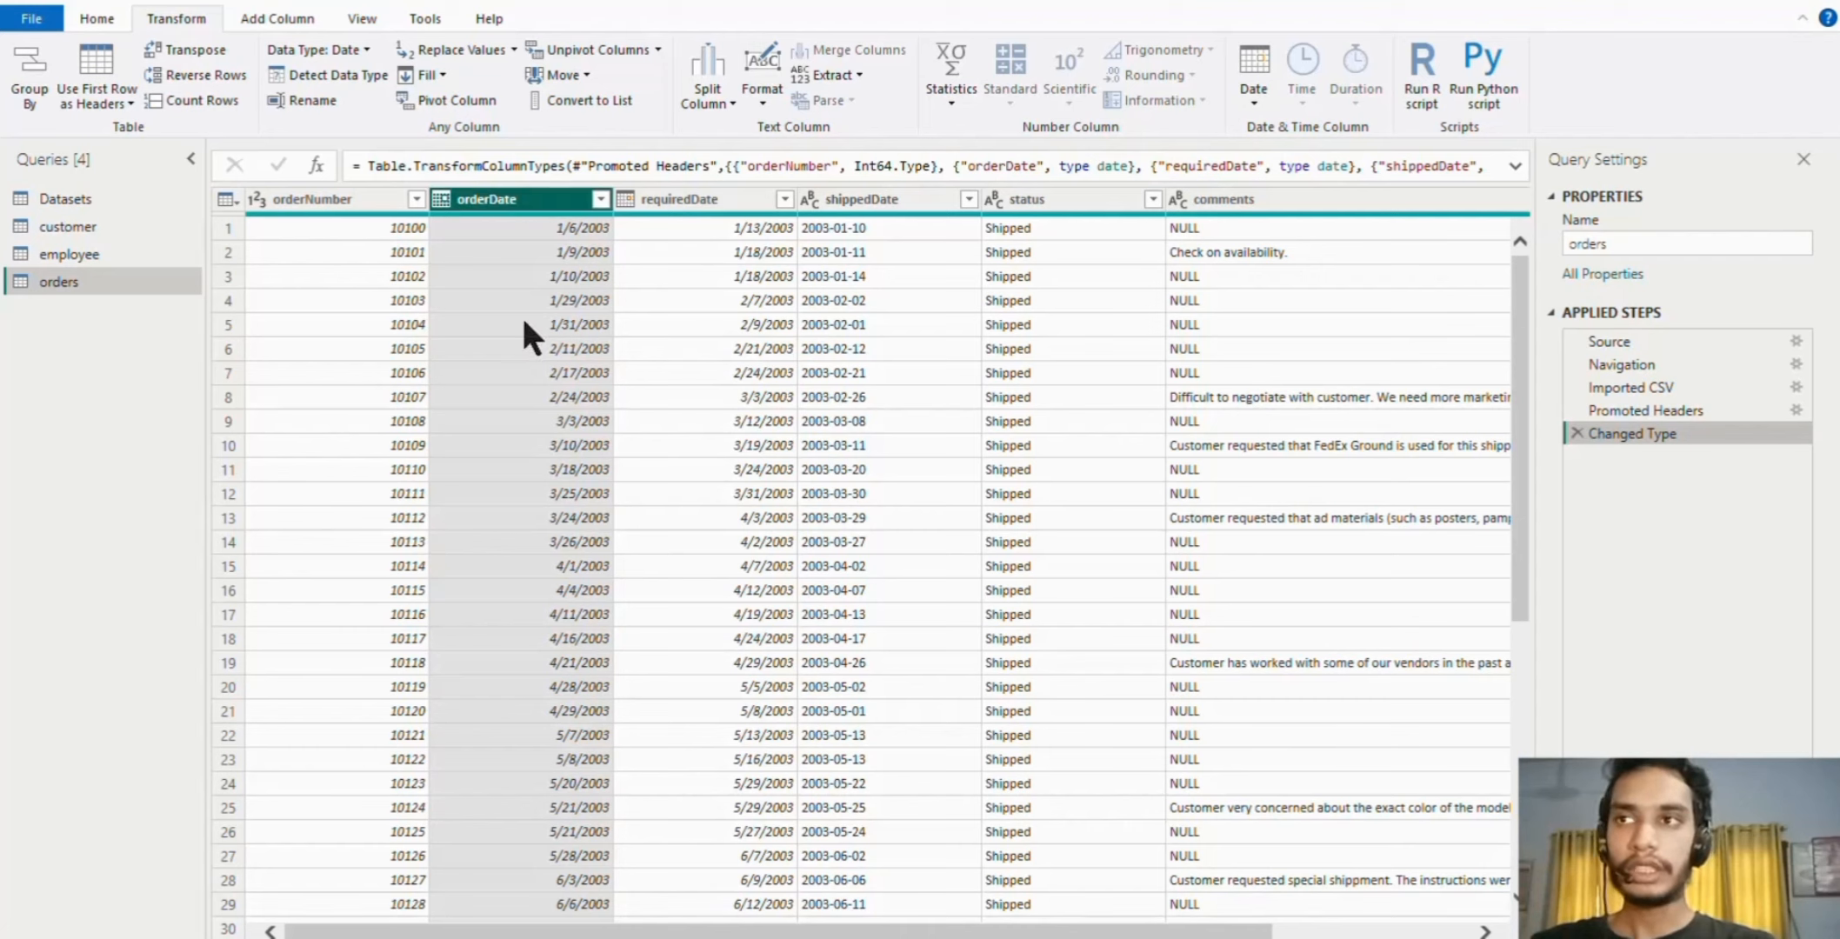
left_click(254, 21)
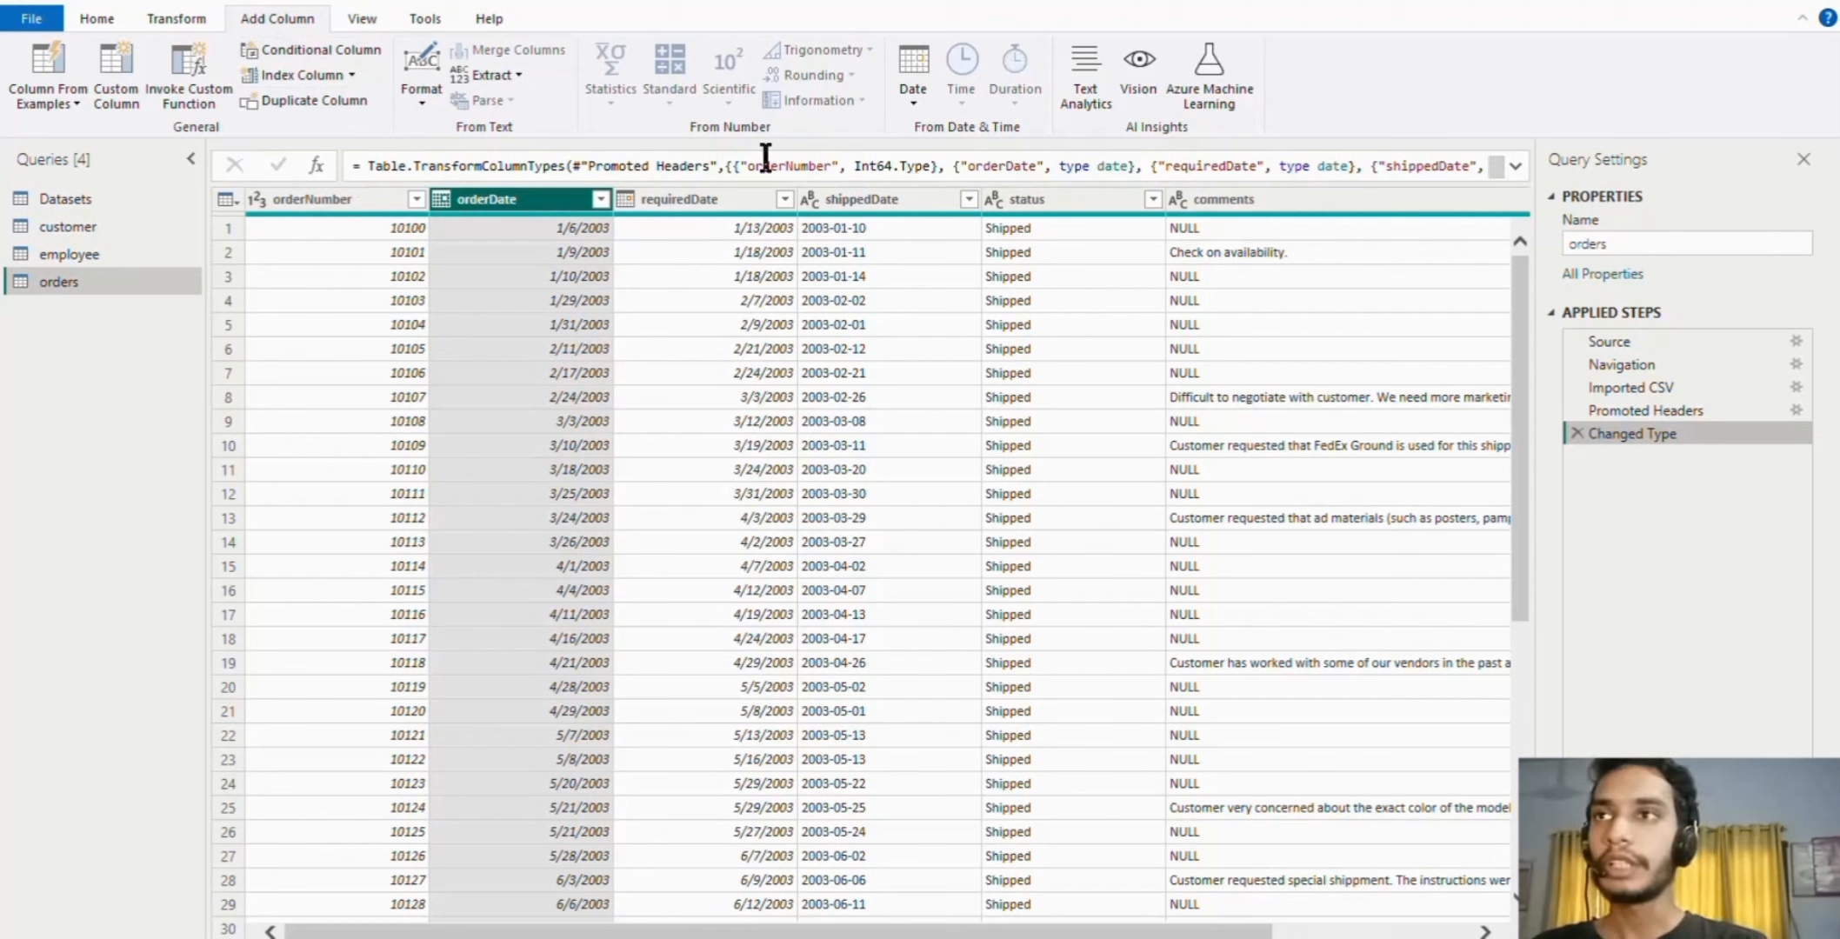
left_click(902, 89)
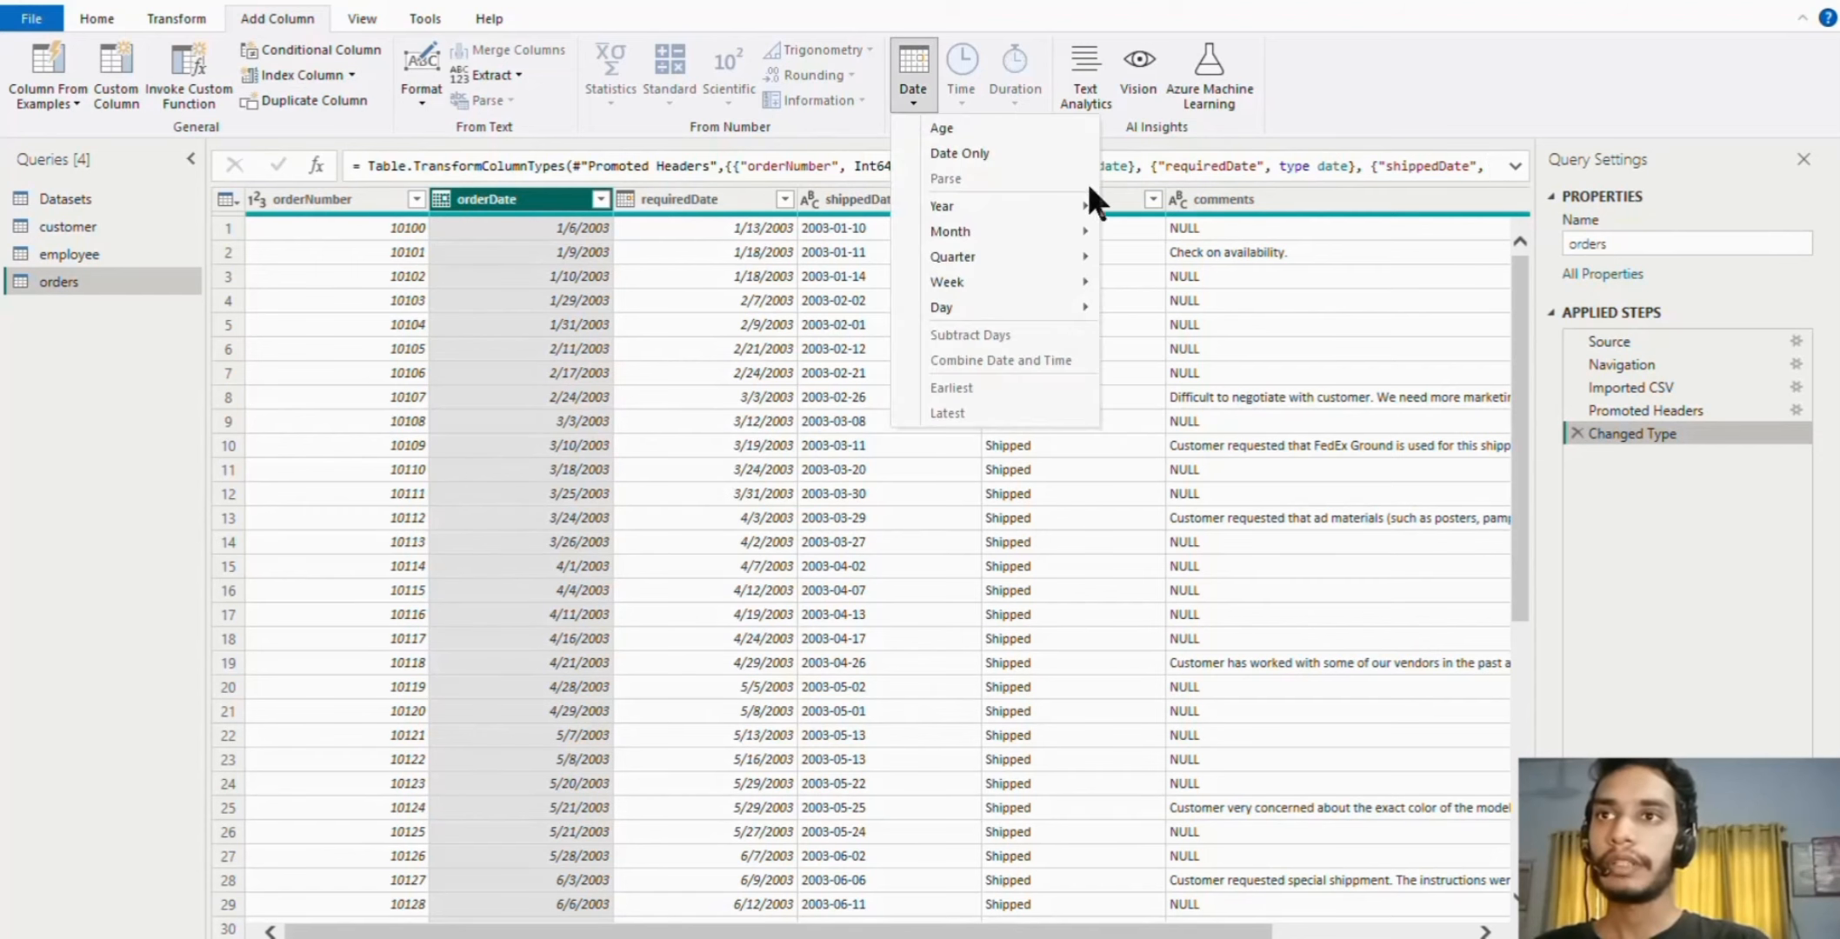
mouse_move(1087, 230)
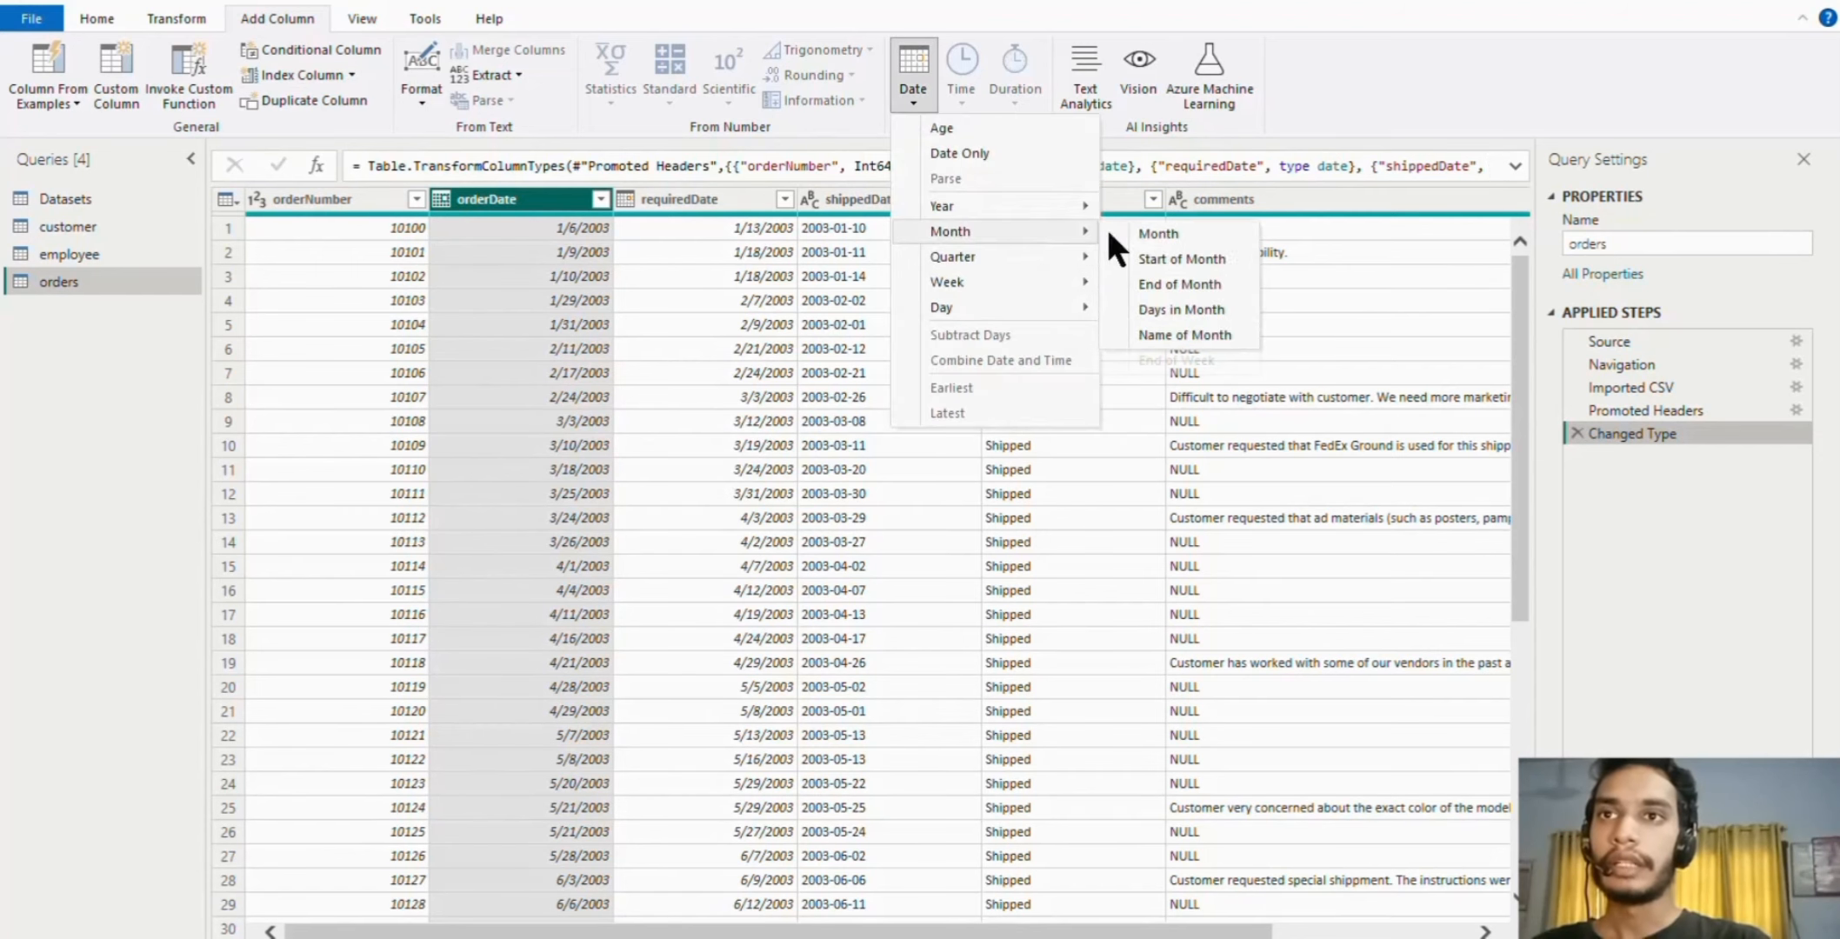
left_click(1189, 334)
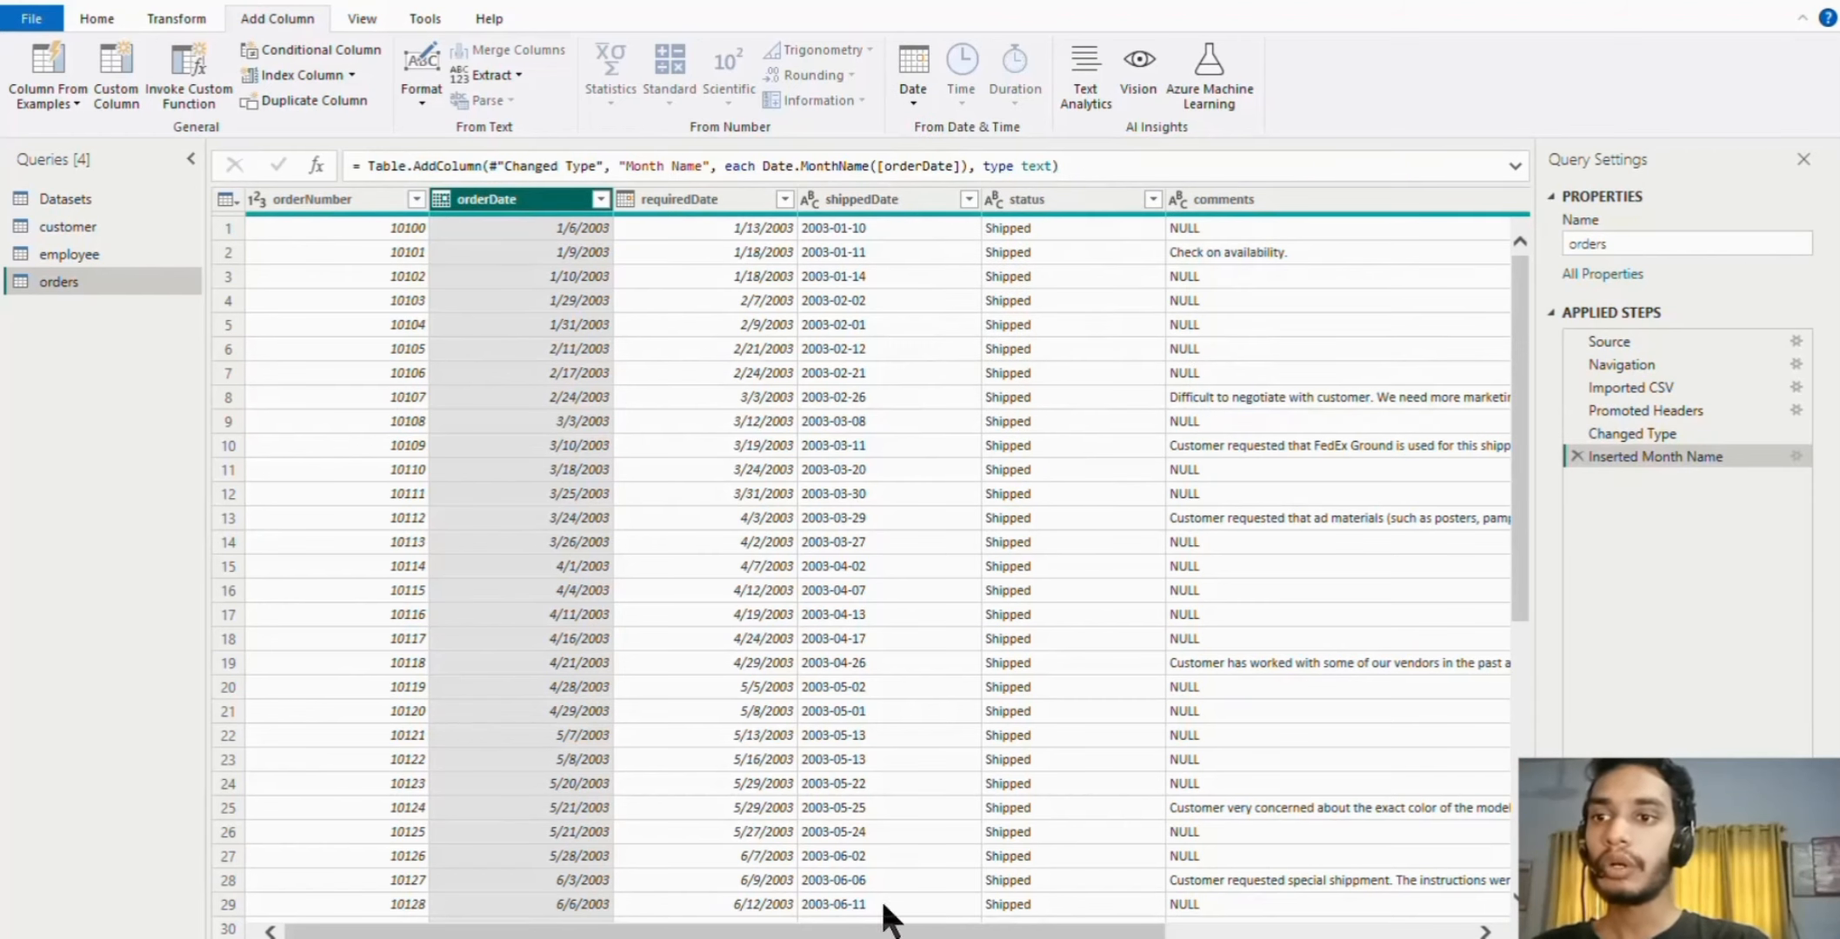
left_click_drag(885, 930, 1191, 930)
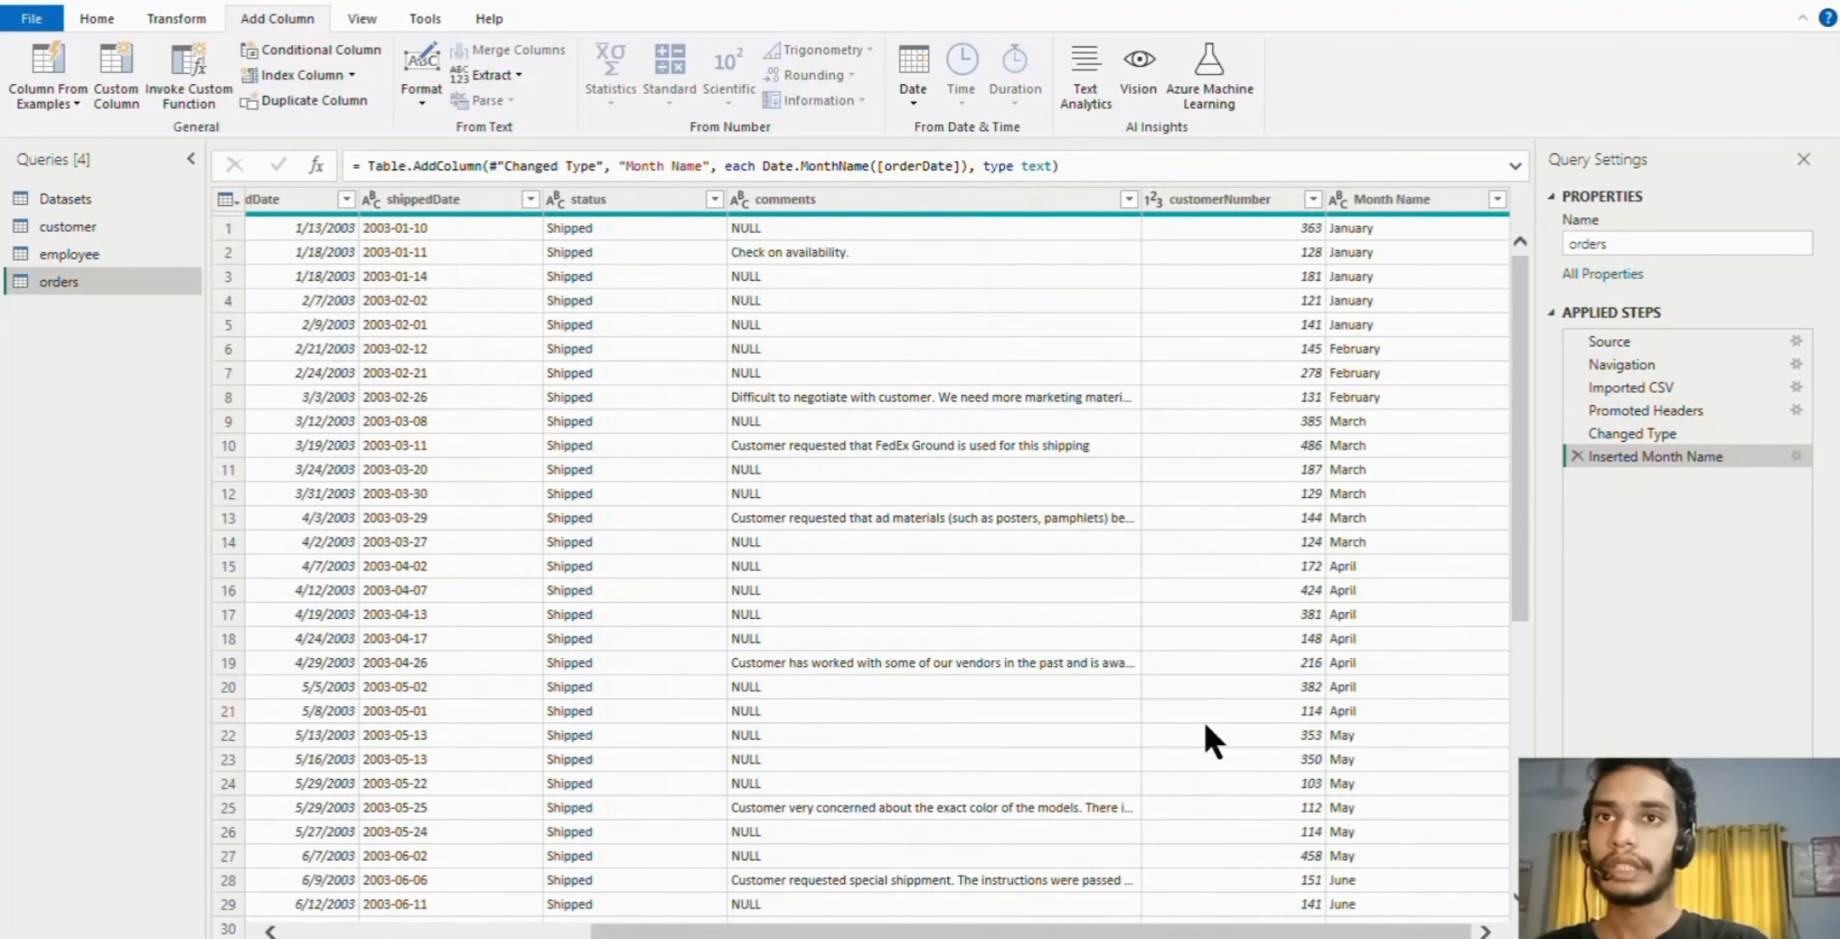
left_click(1404, 206)
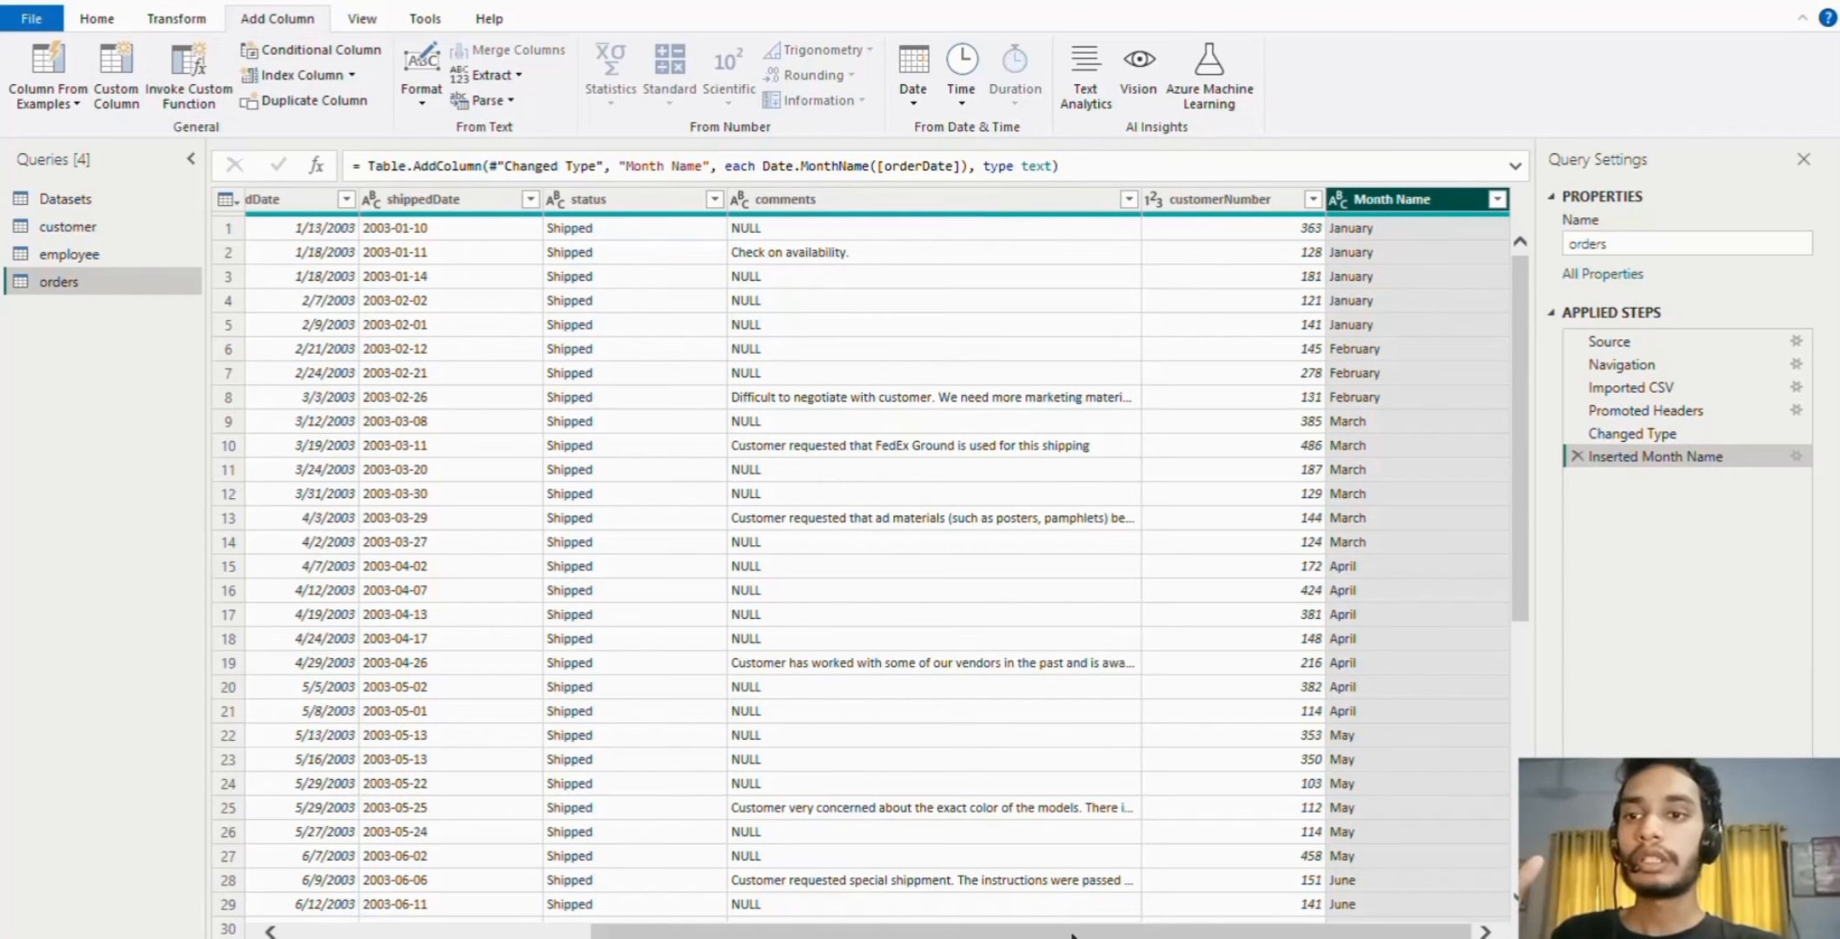
mouse_move(1070, 932)
left_mouse_down()
mouse_move(859, 934)
mouse_move(1068, 934)
left_mouse_up()
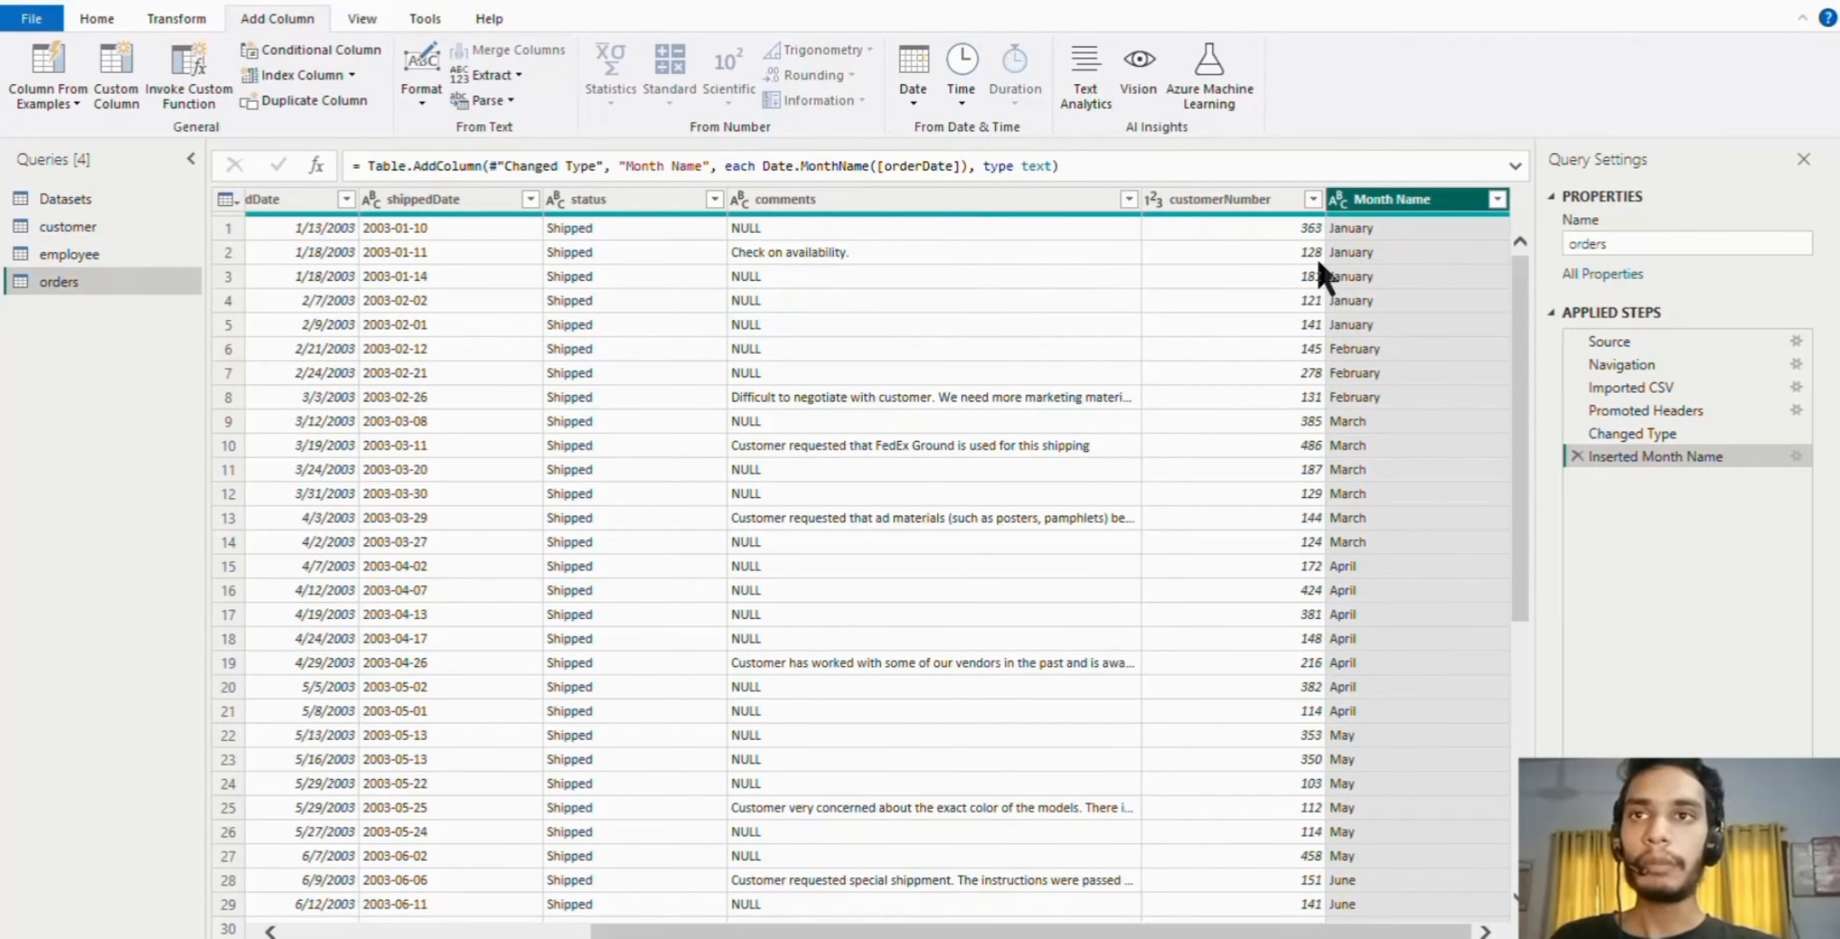
- Filter the Month Name column to exclude September and October, and look through the remaining rows
left_click(1496, 200)
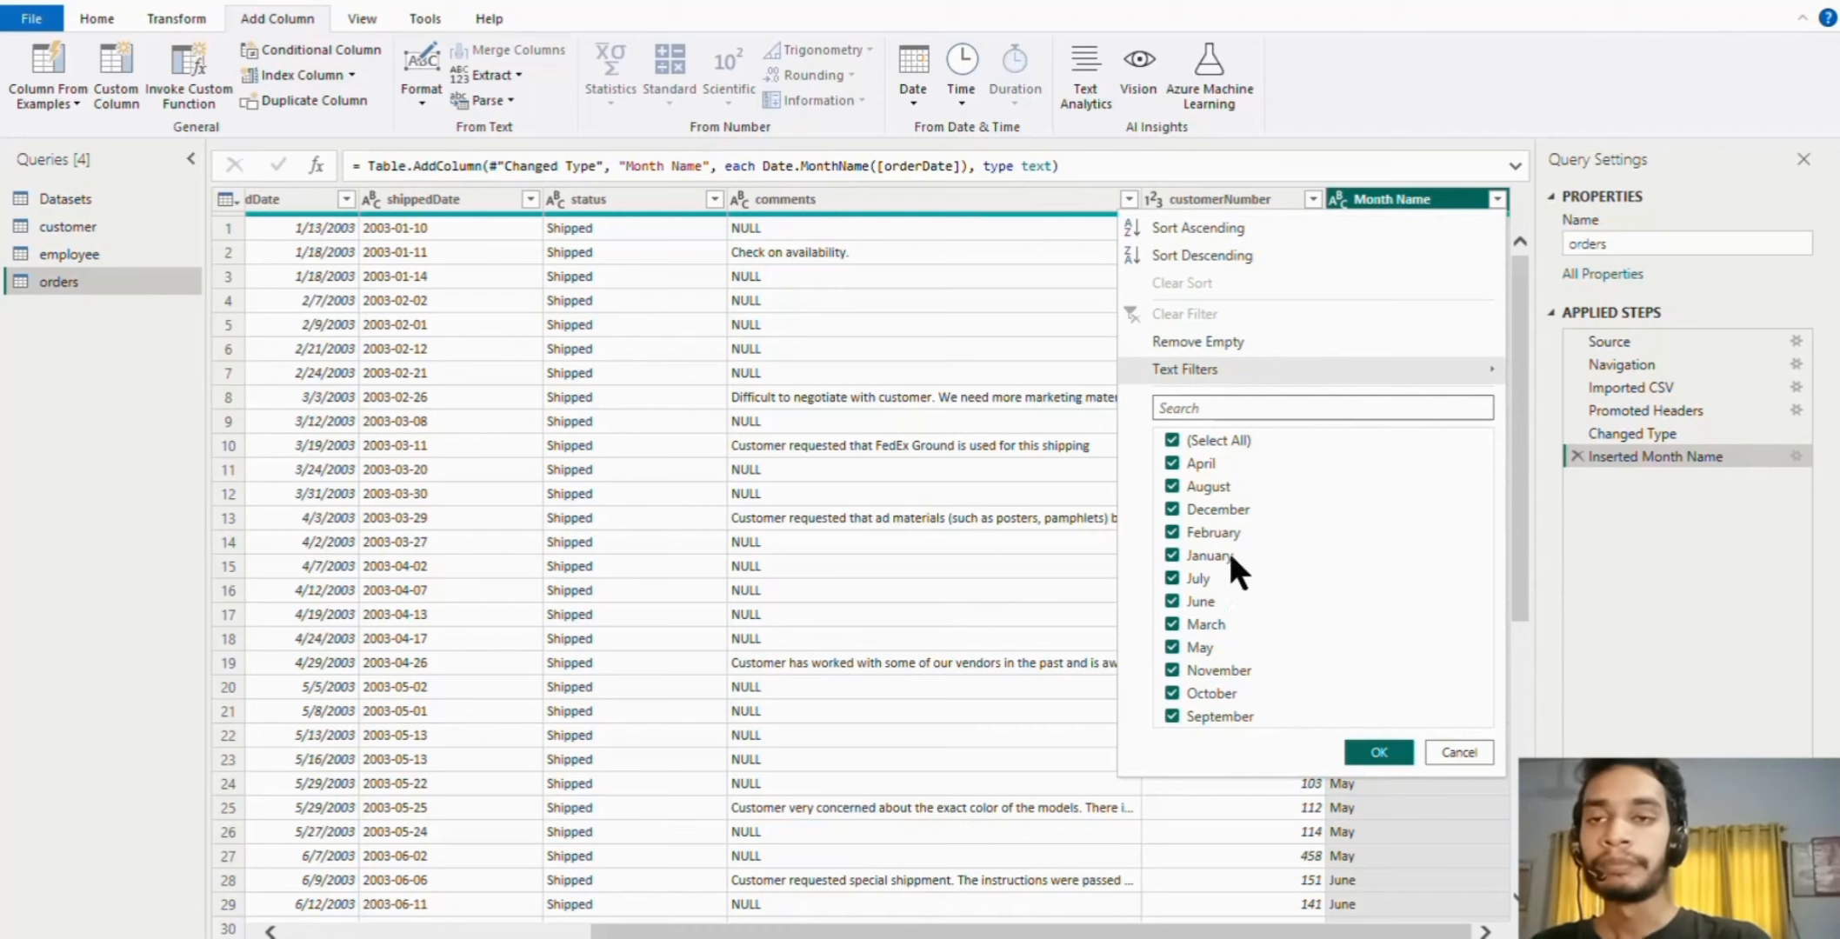
left_click(1171, 715)
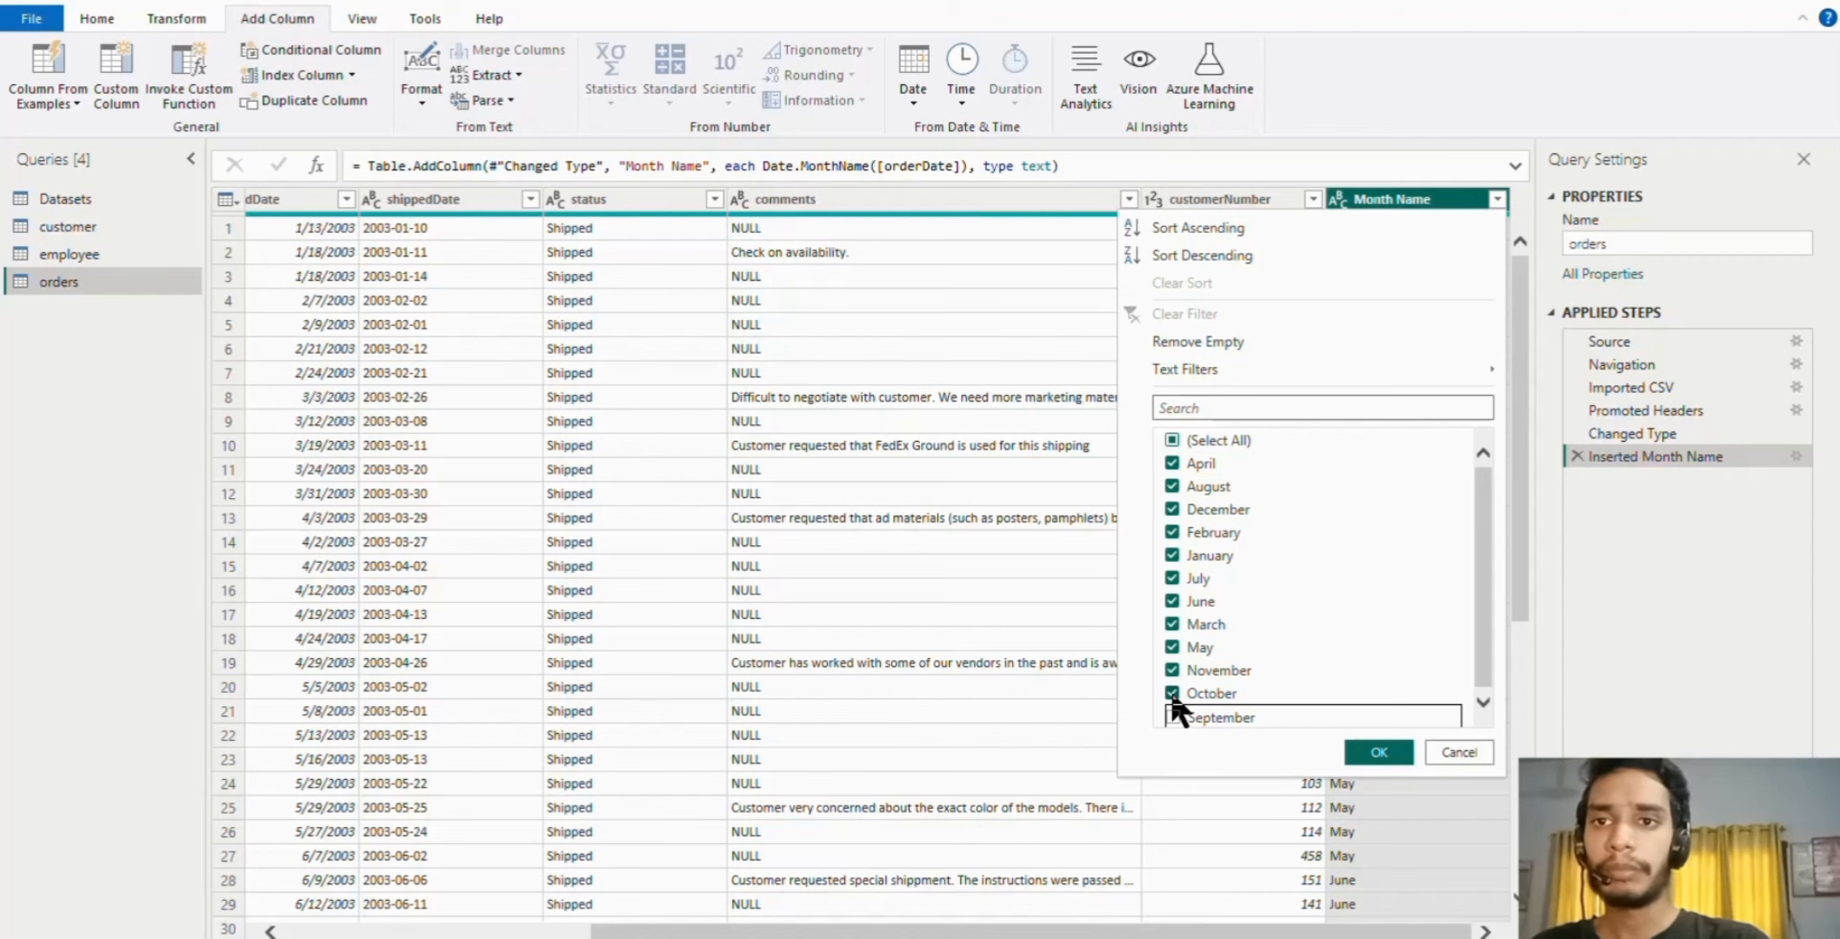
left_click(1172, 694)
left_click(1379, 753)
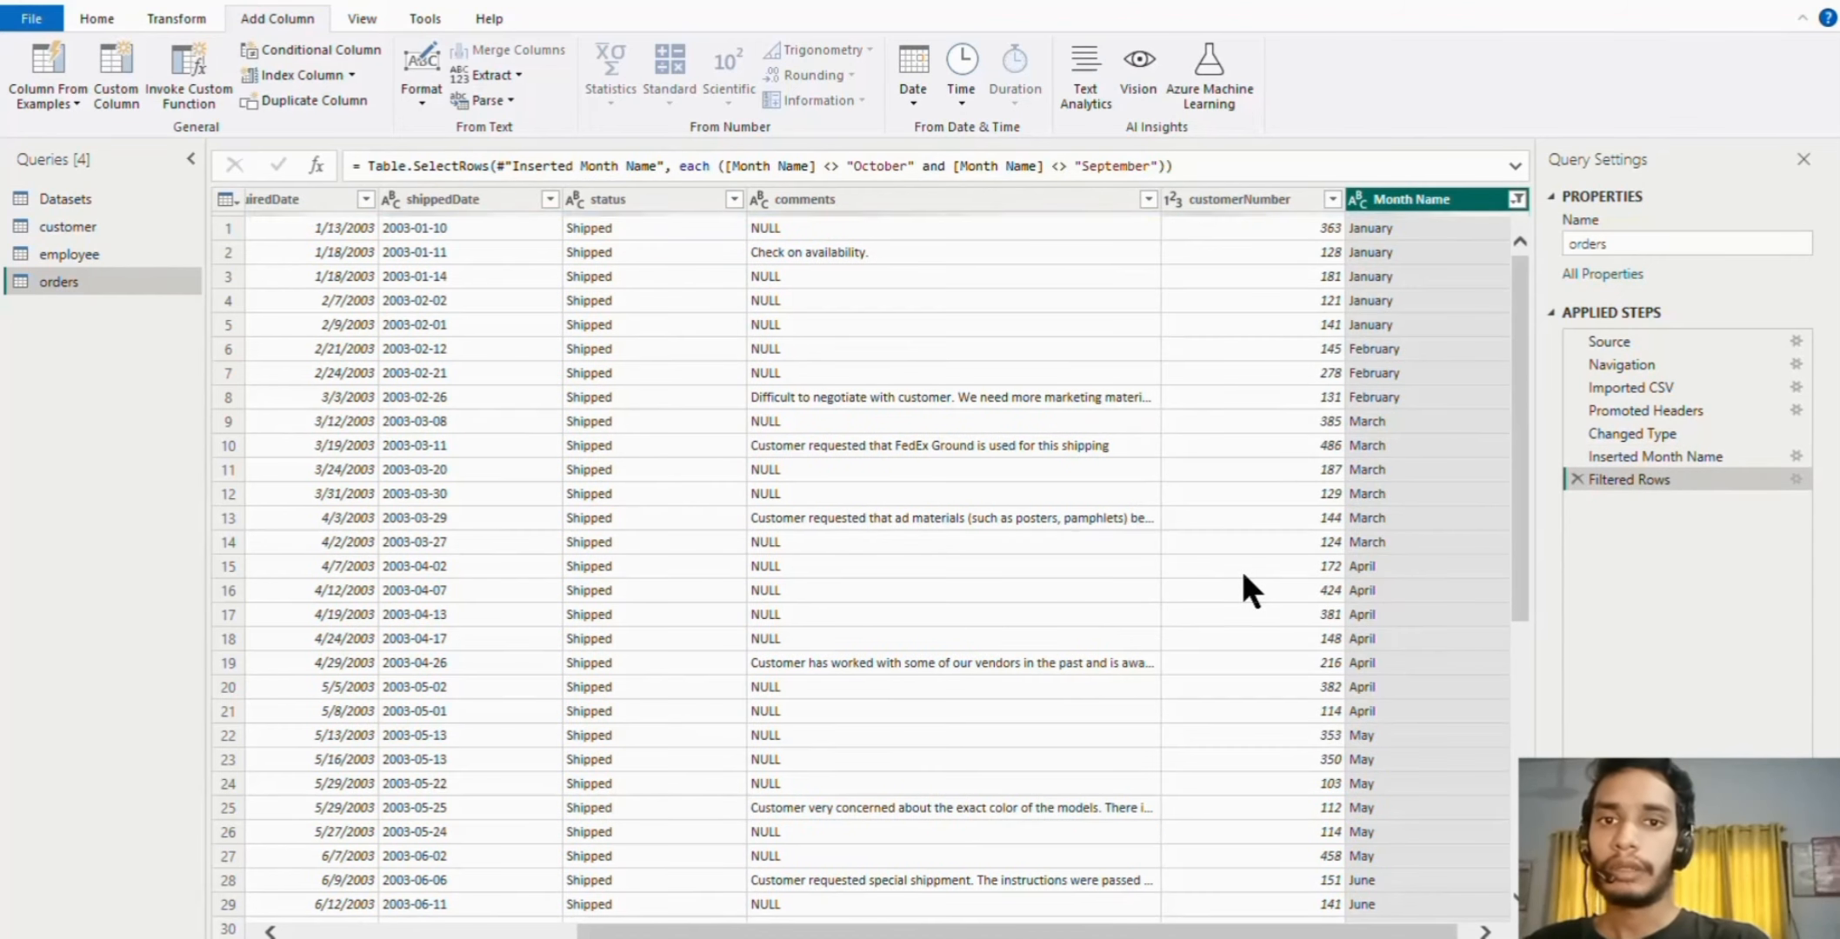
scroll(1244, 576, "down", 10)
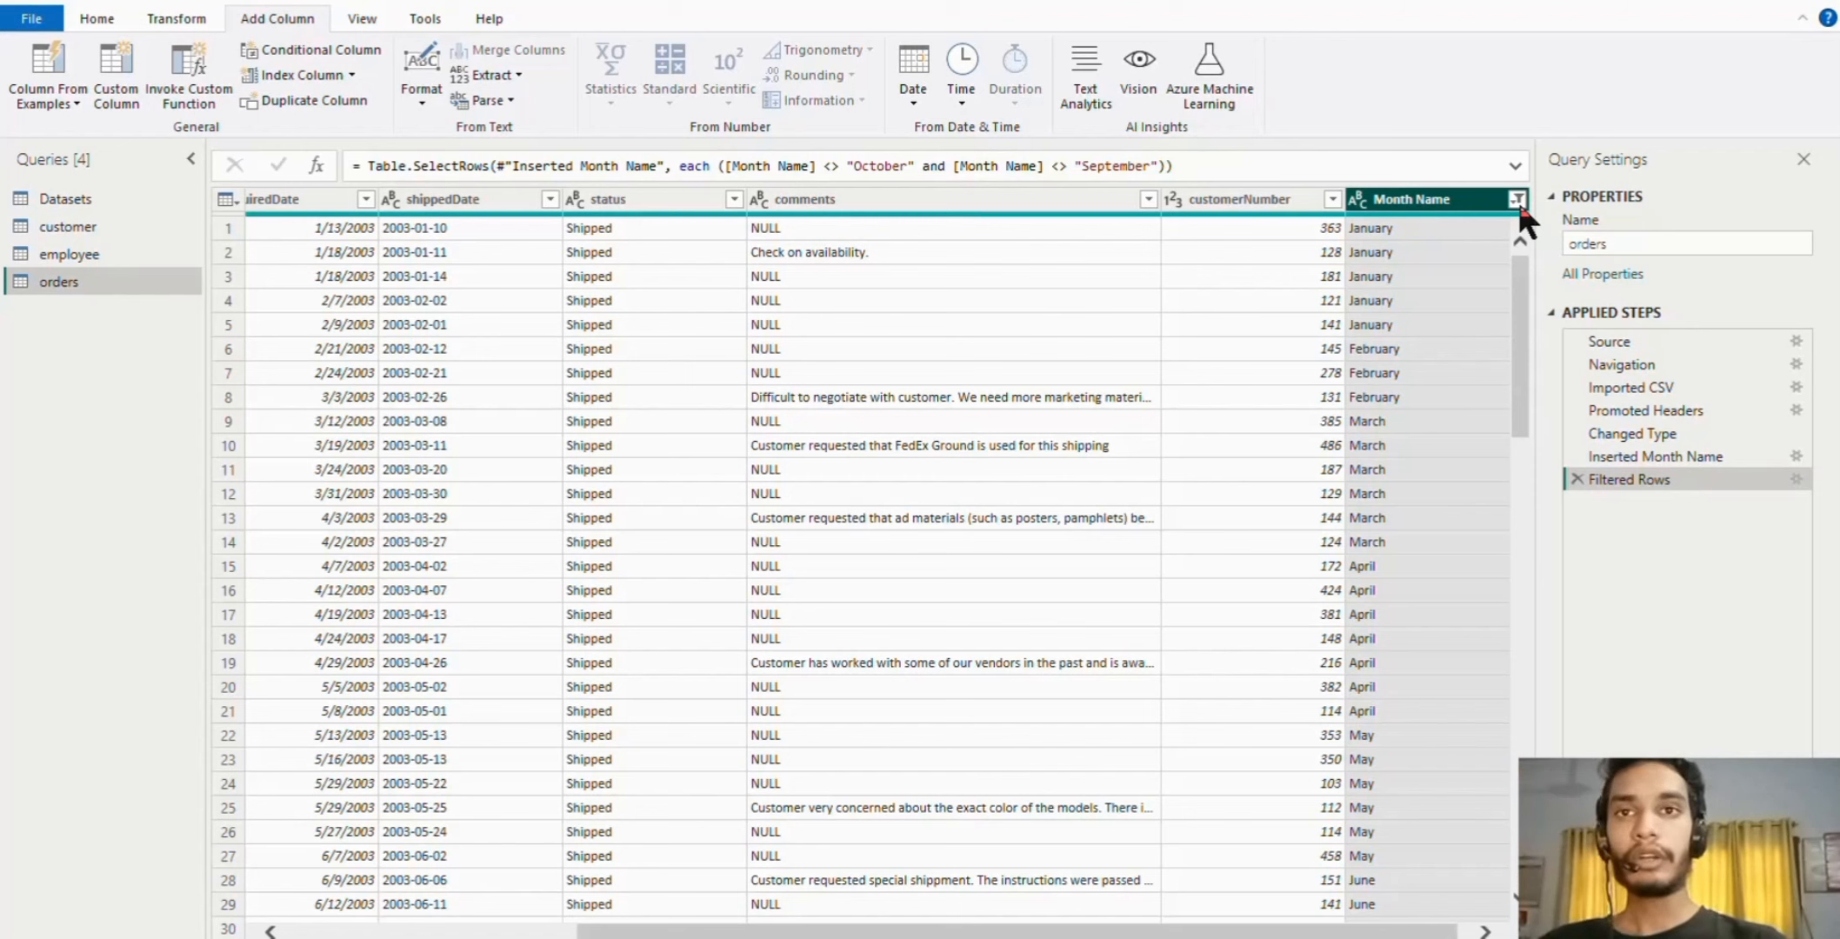
- Include October and September again in the Month Name column's filter
left_click(1517, 199)
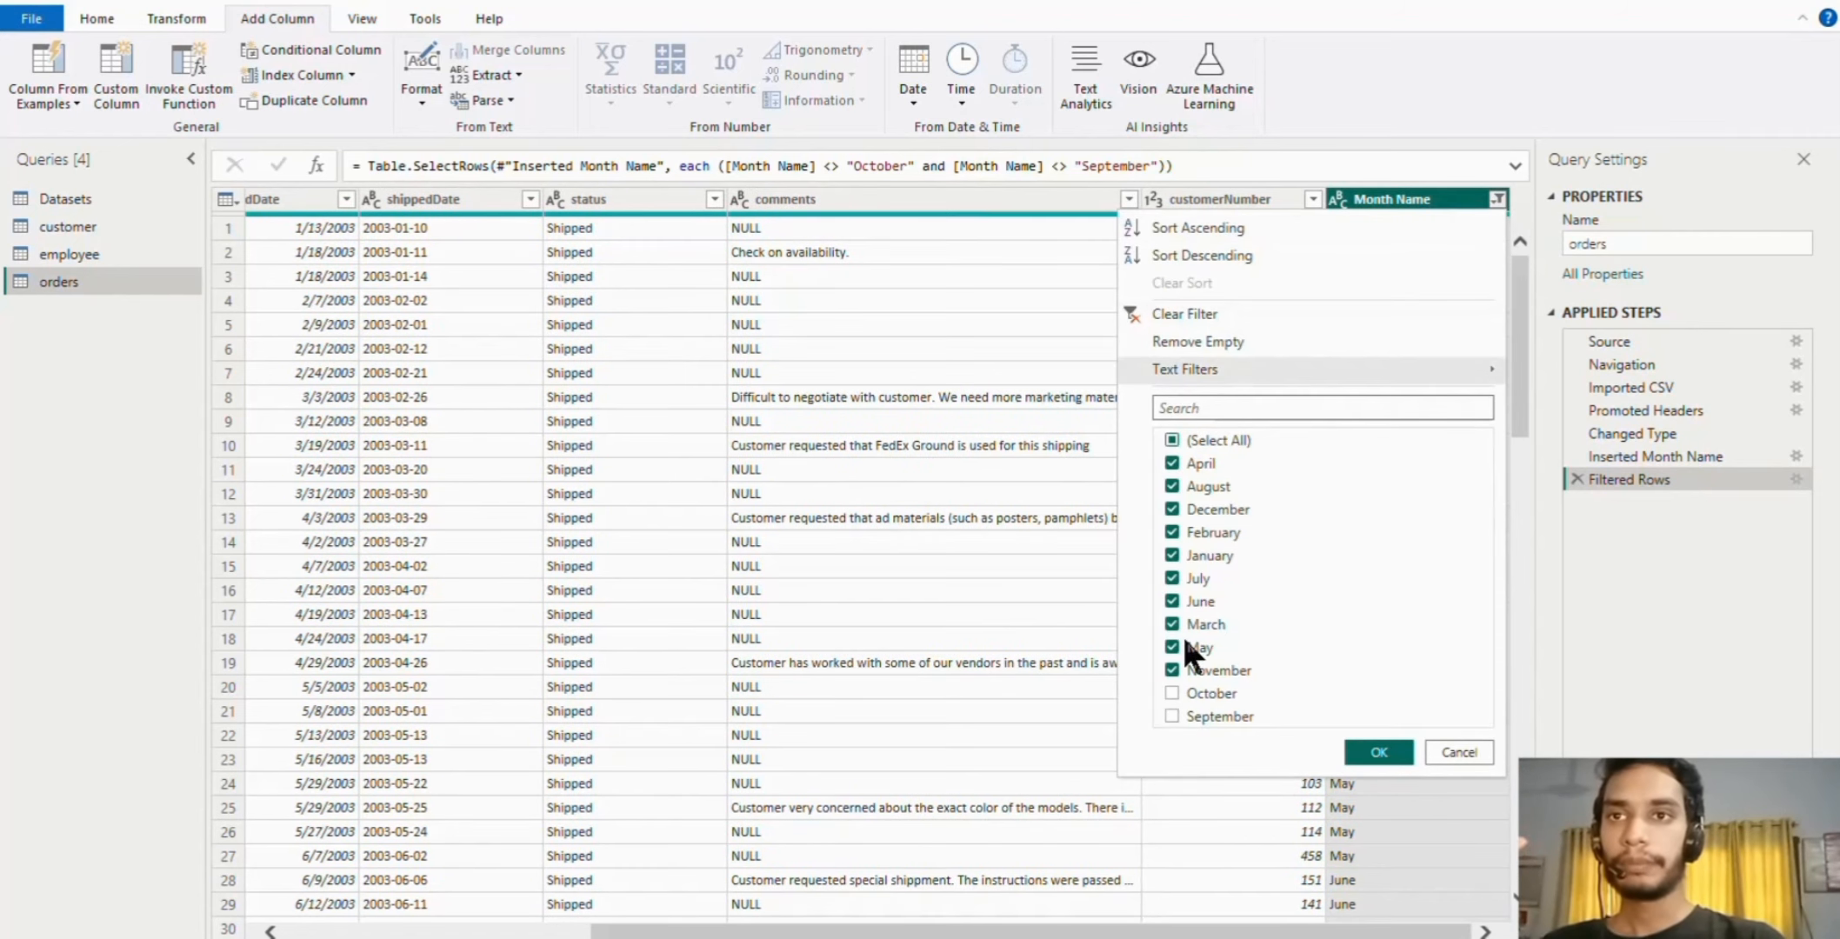
left_click(1187, 693)
left_click(1174, 715)
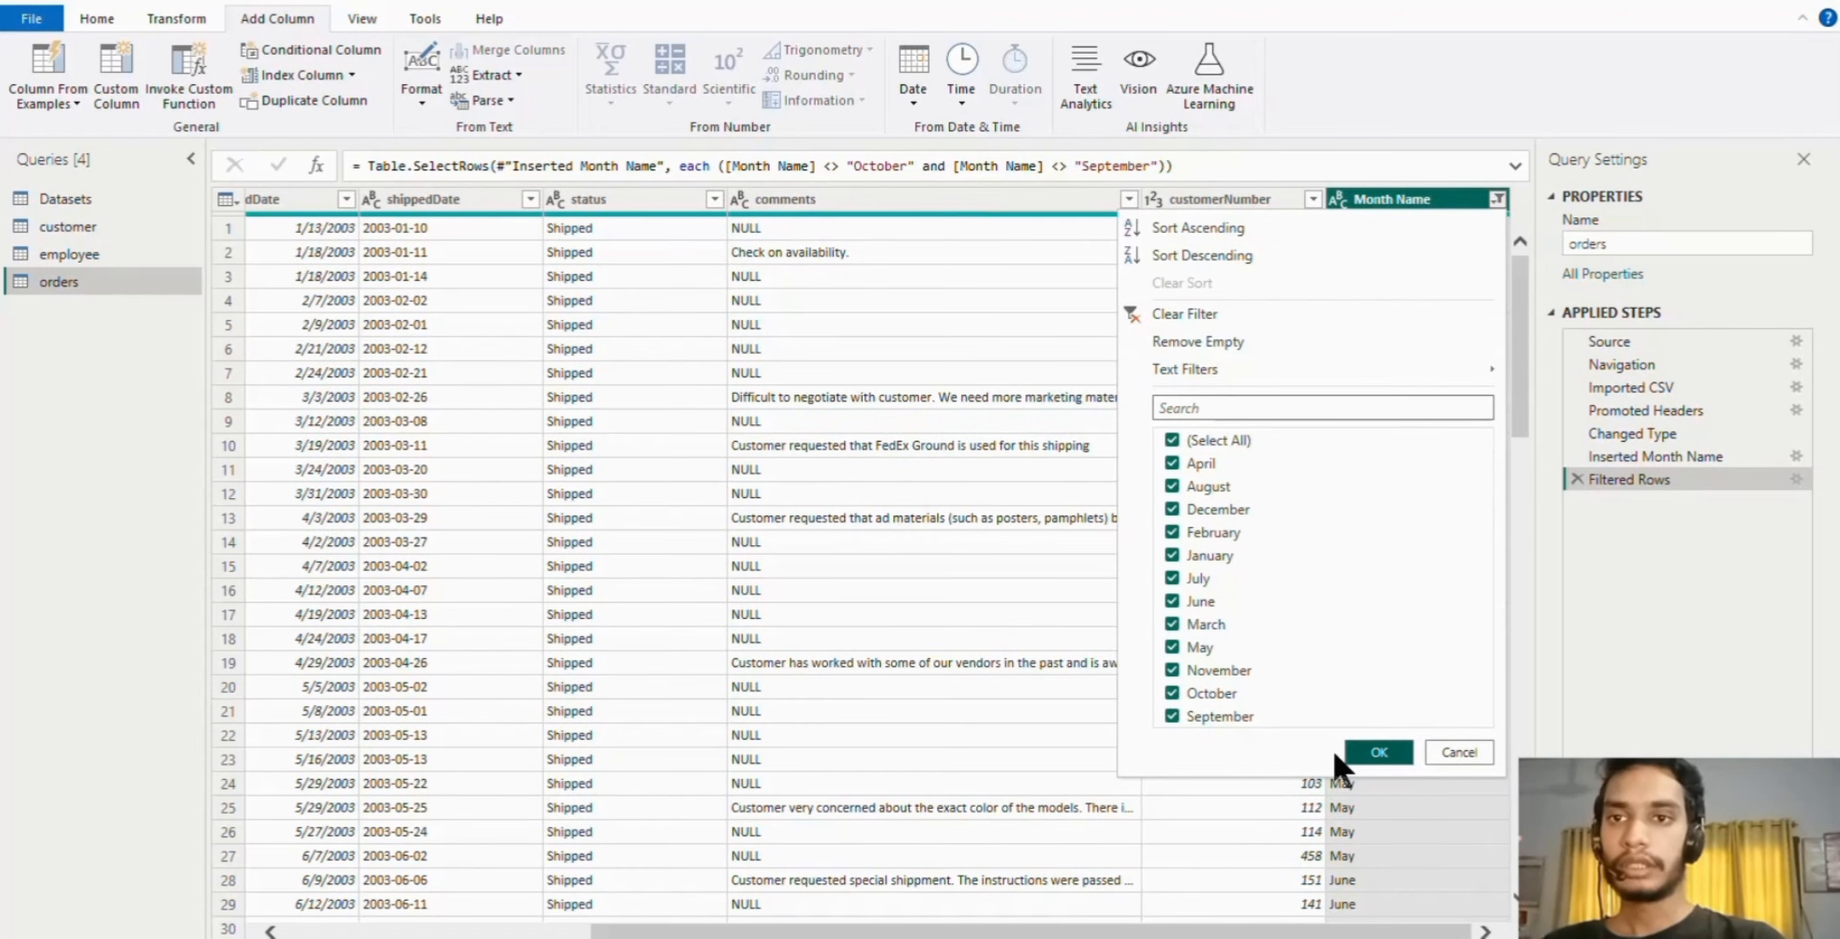
left_click(1374, 752)
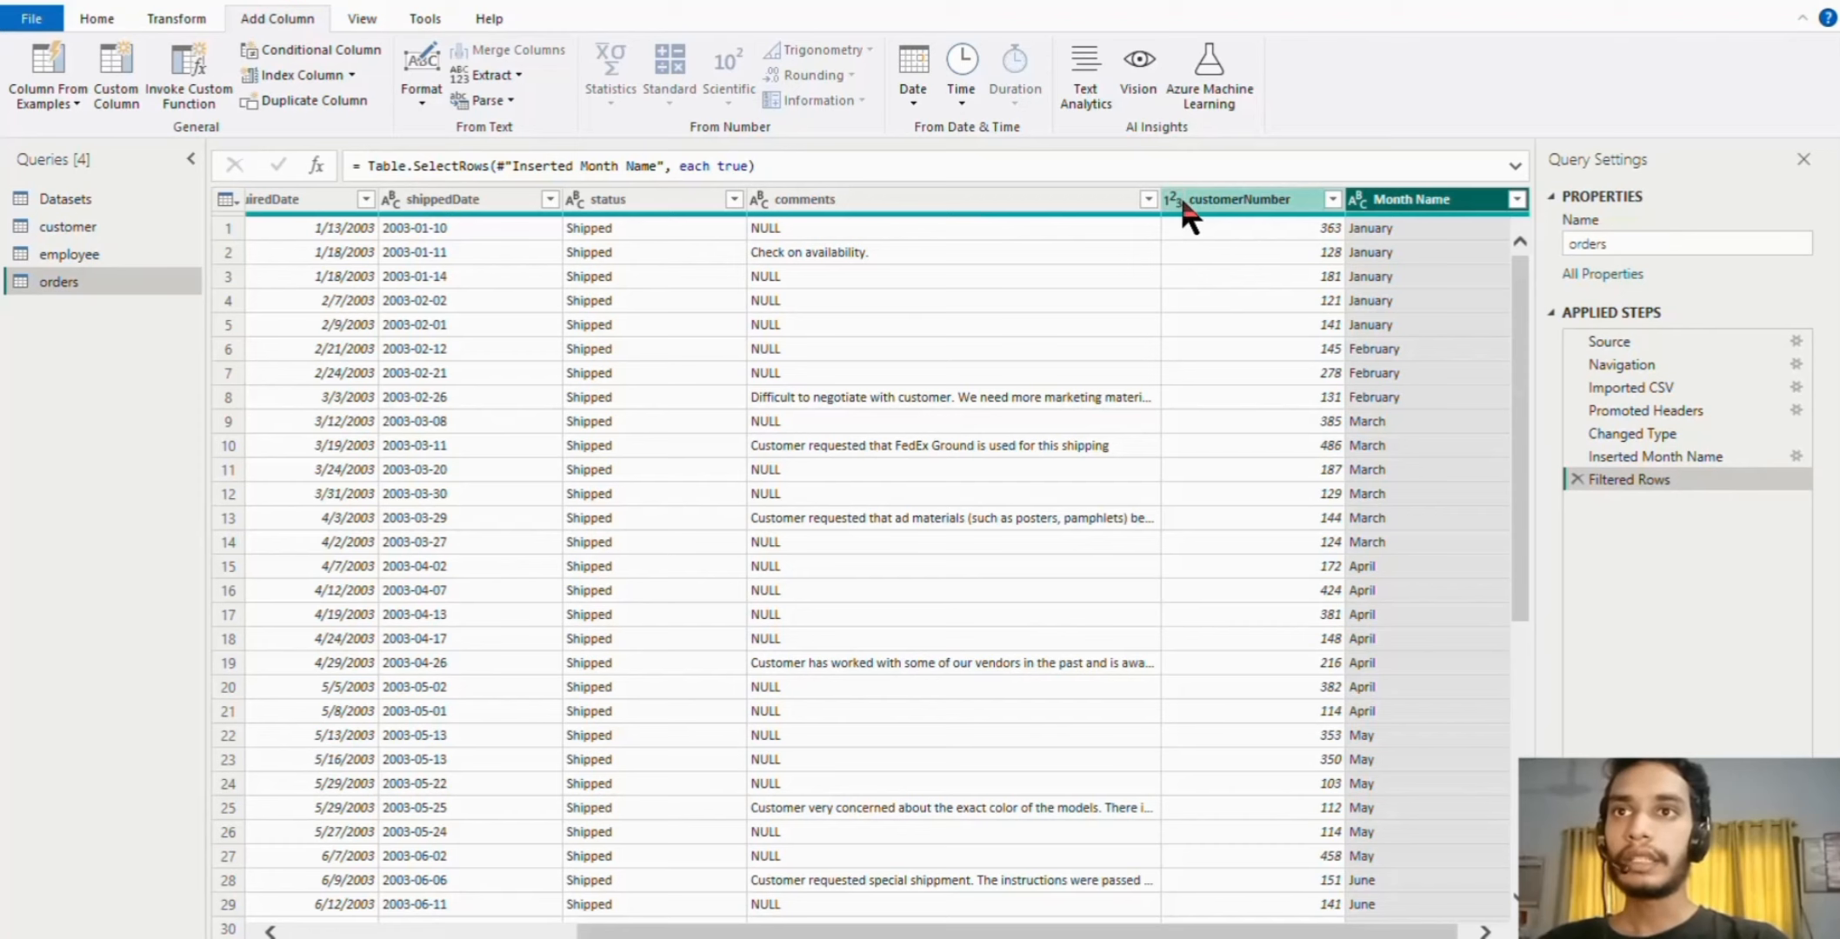
- View the available data types for the customerNumber column without changing its type
left_click(1271, 201)
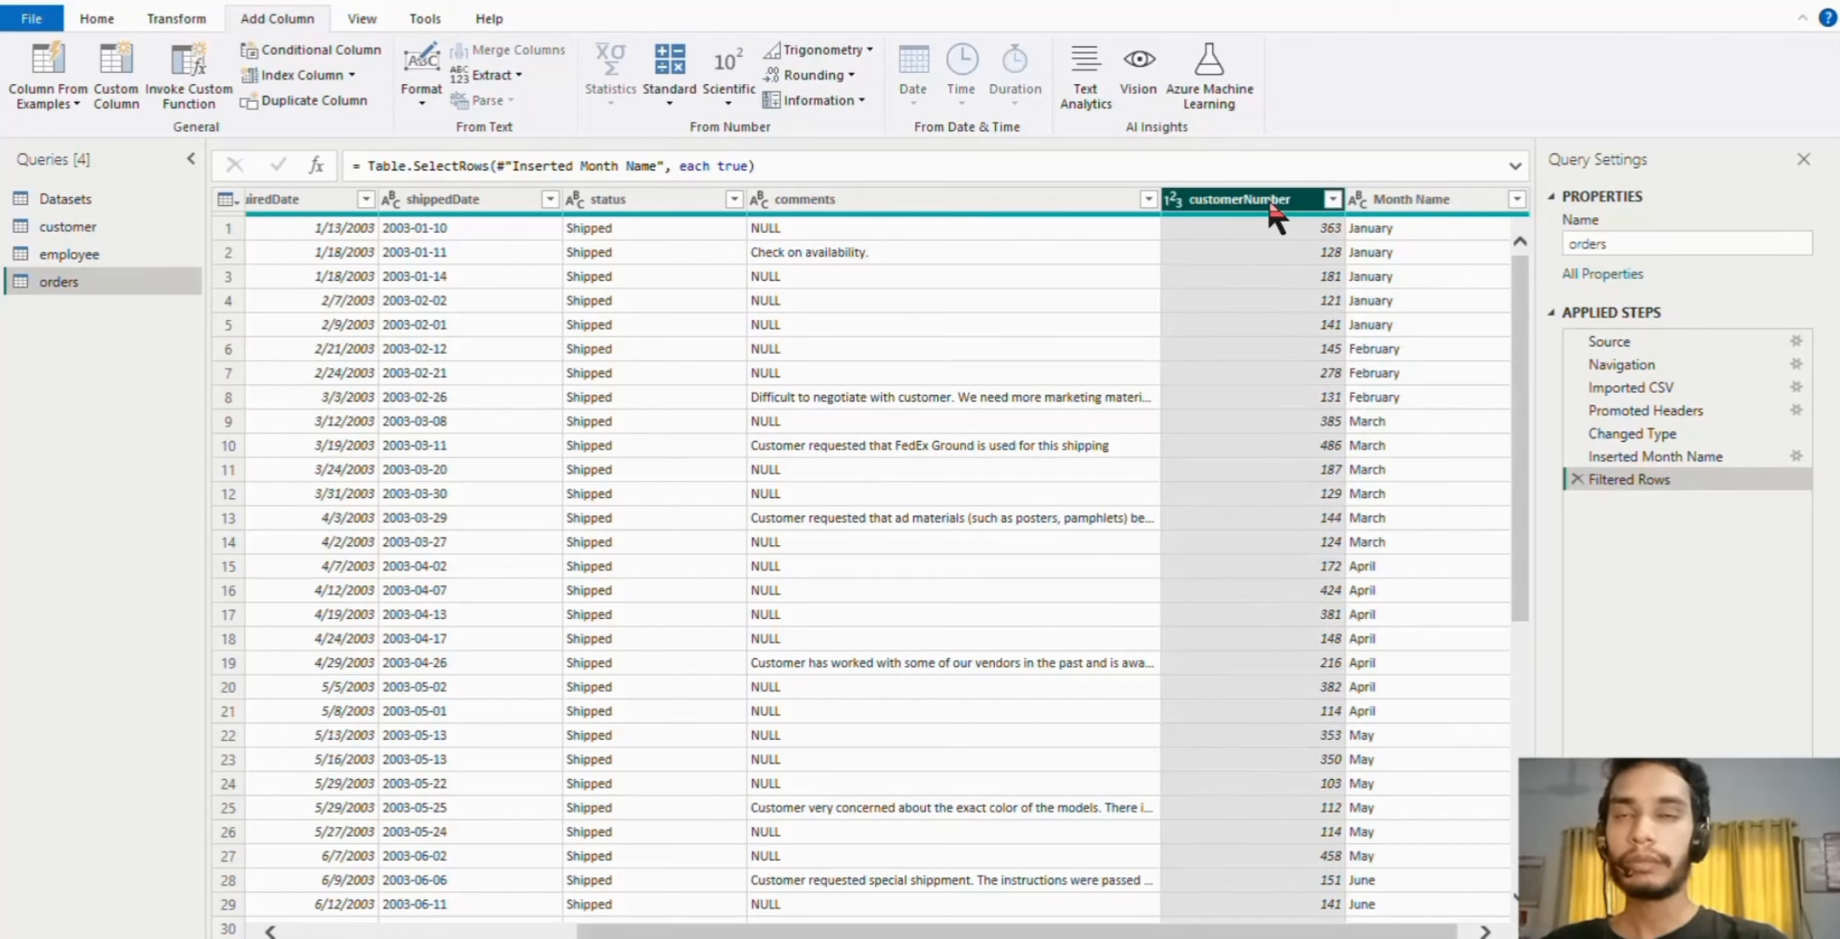
left_click(1171, 209)
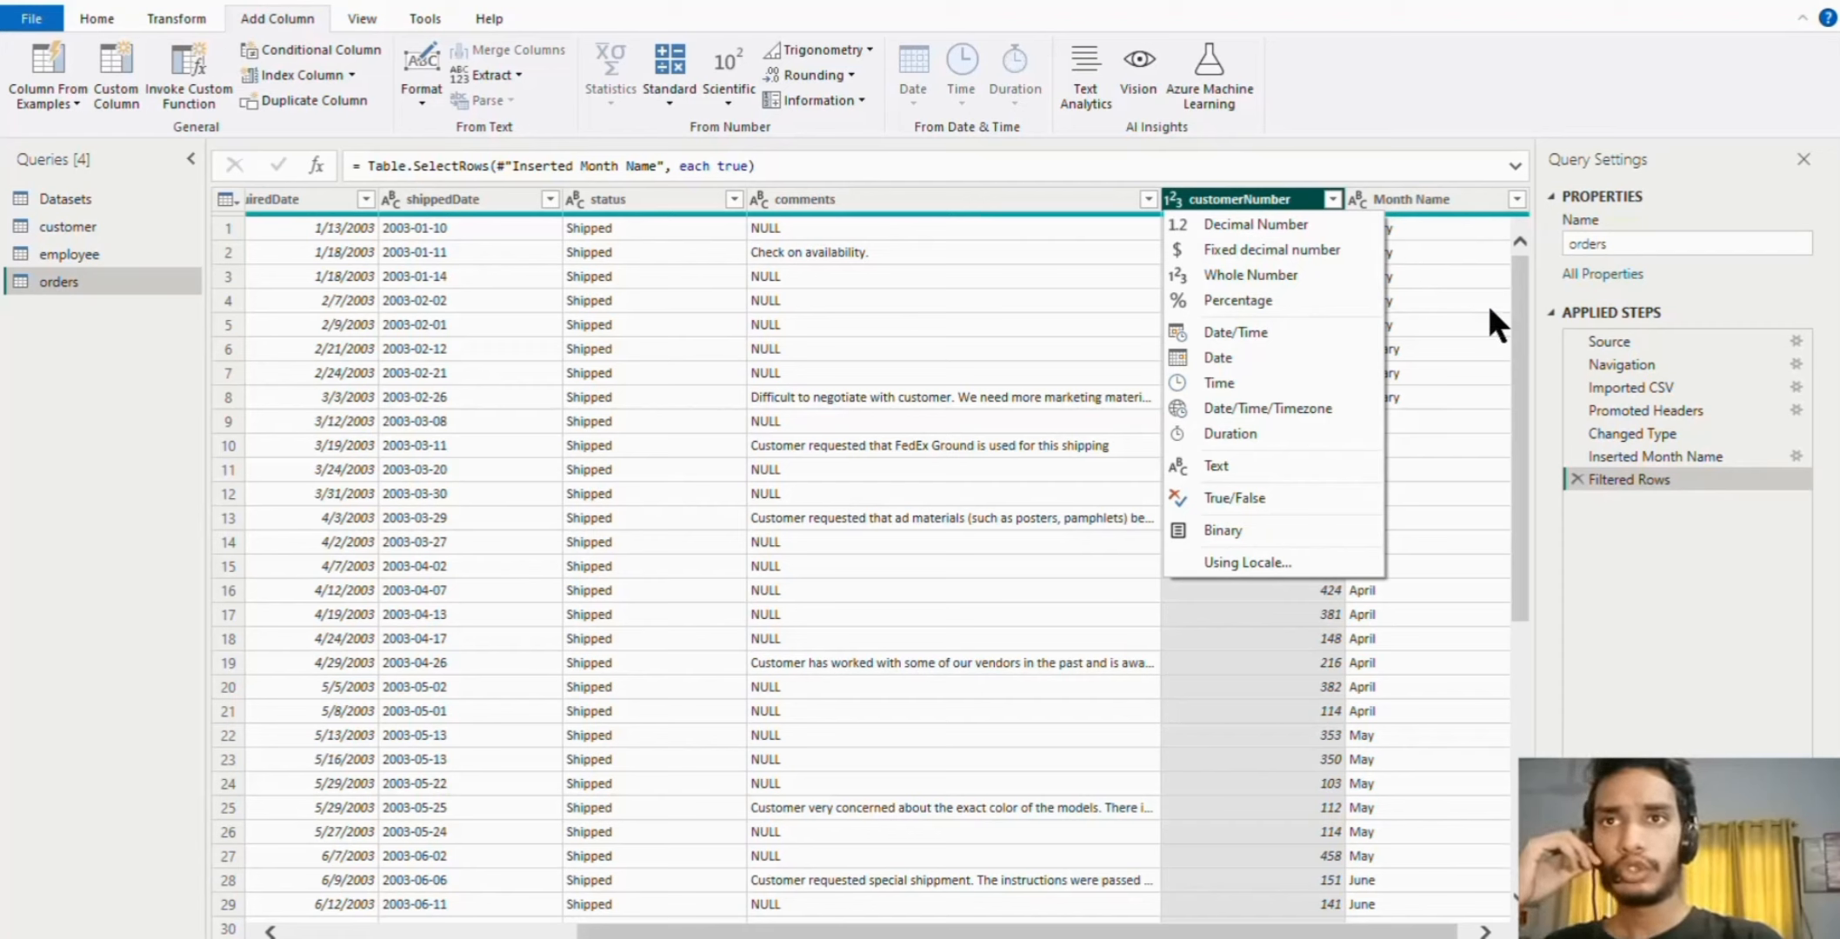
left_click(1526, 335)
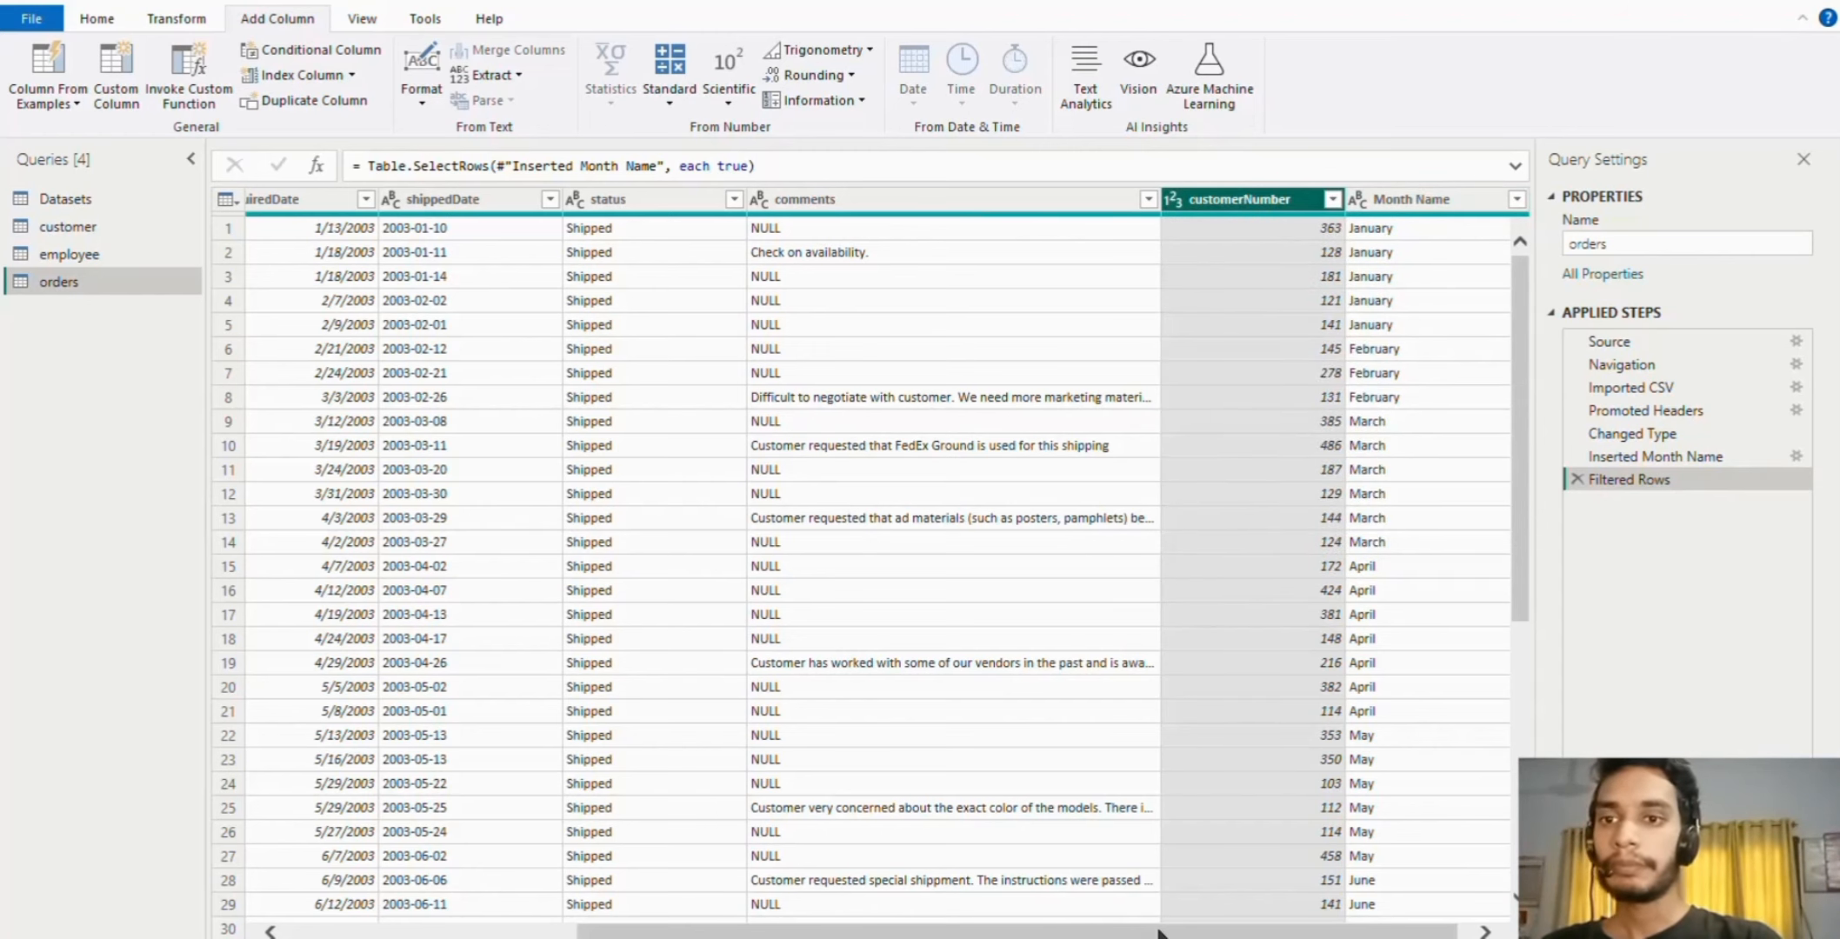
- Add a new column with the Month Name values in UPPERCASE format and look through its rows
left_click_drag(1156, 933, 794, 933)
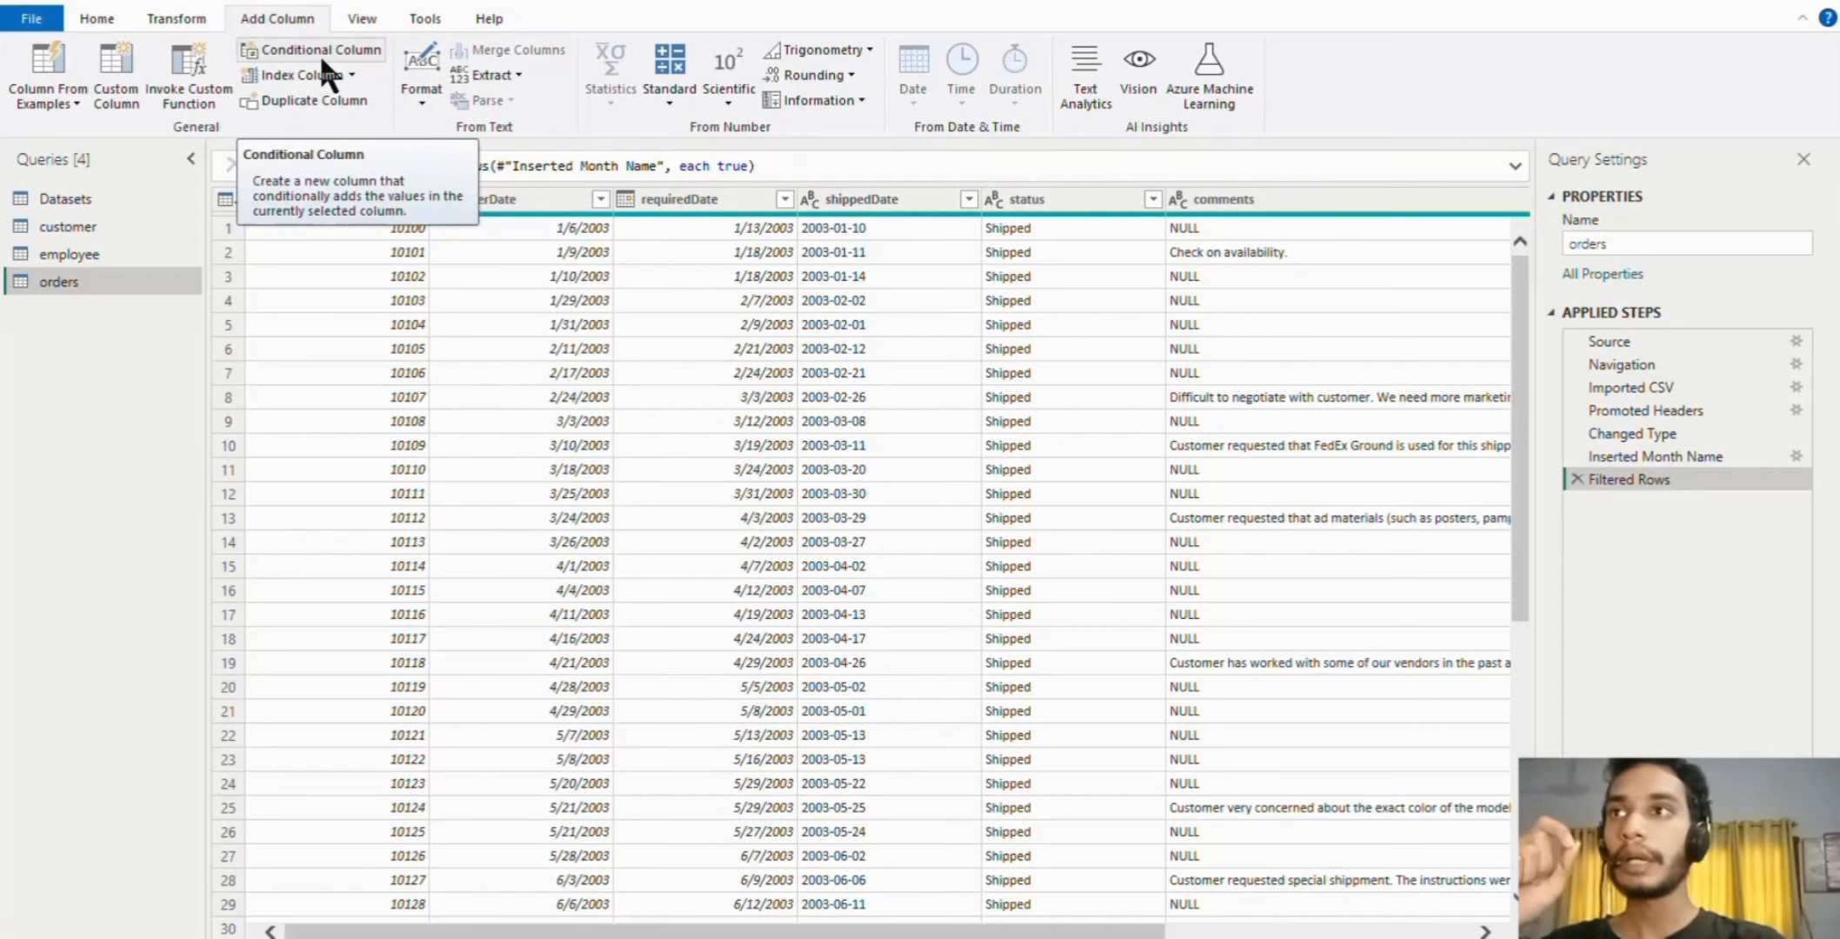
left_click(421, 92)
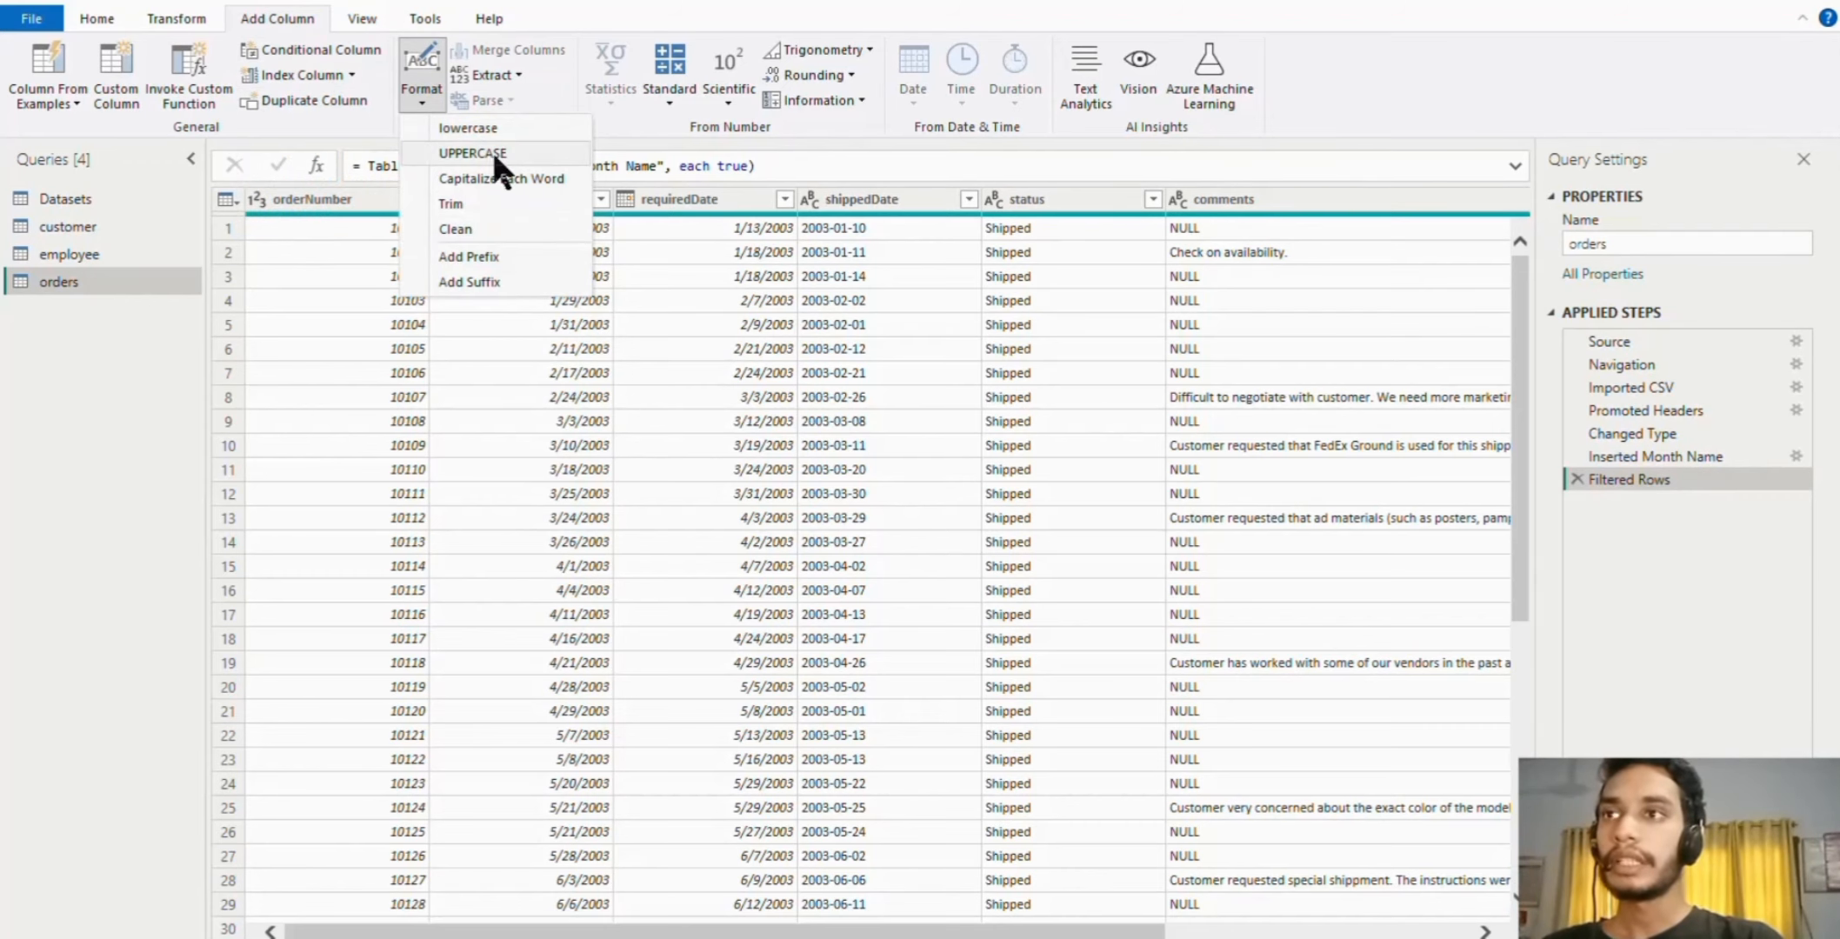
left_click(1149, 933)
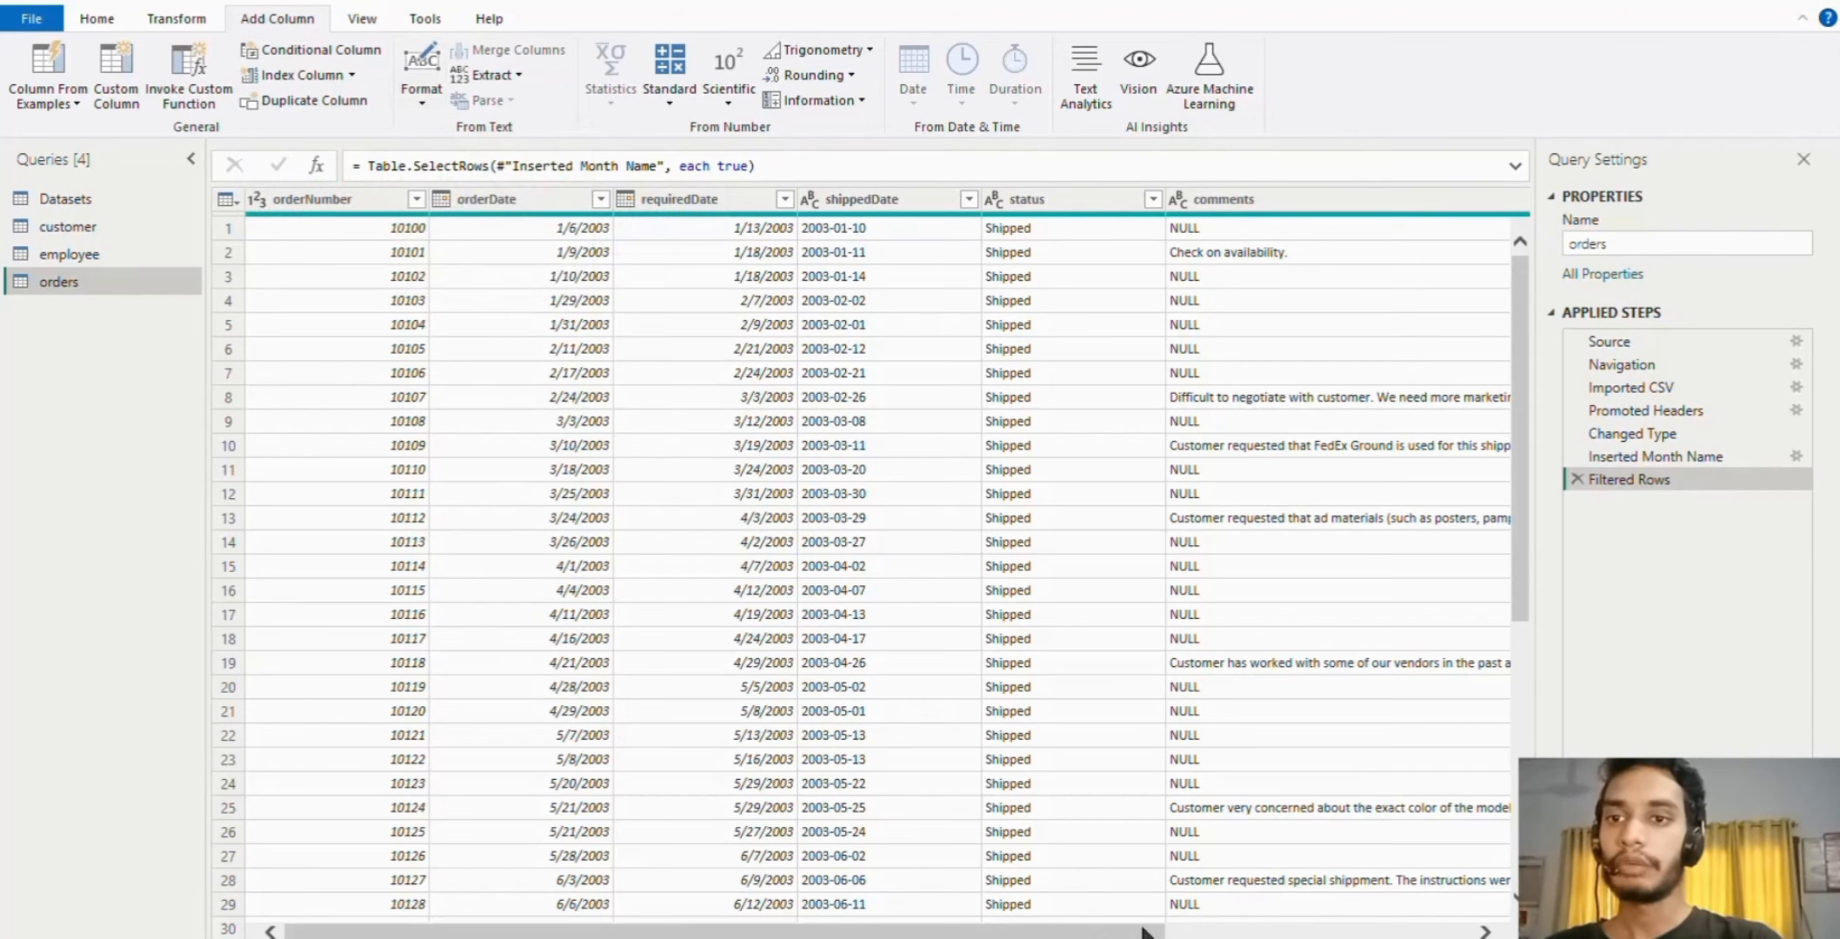
left_click_drag(1150, 933, 1458, 933)
left_click(1410, 205)
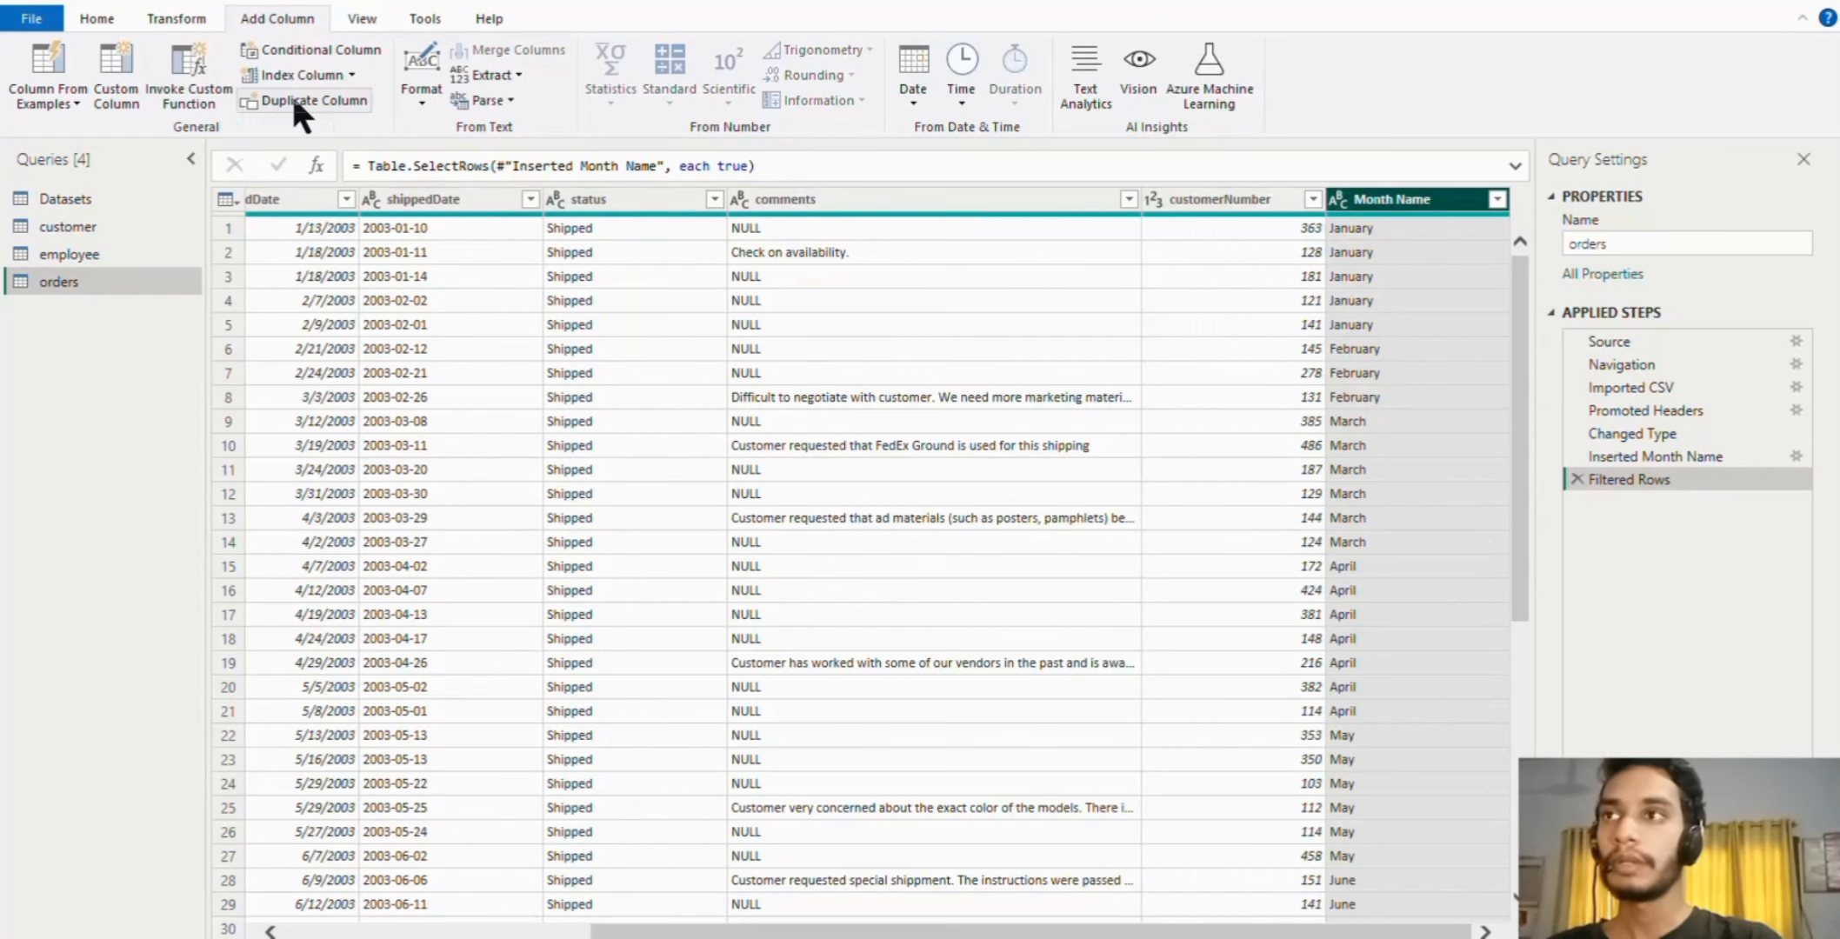
left_click(421, 83)
left_click(450, 229)
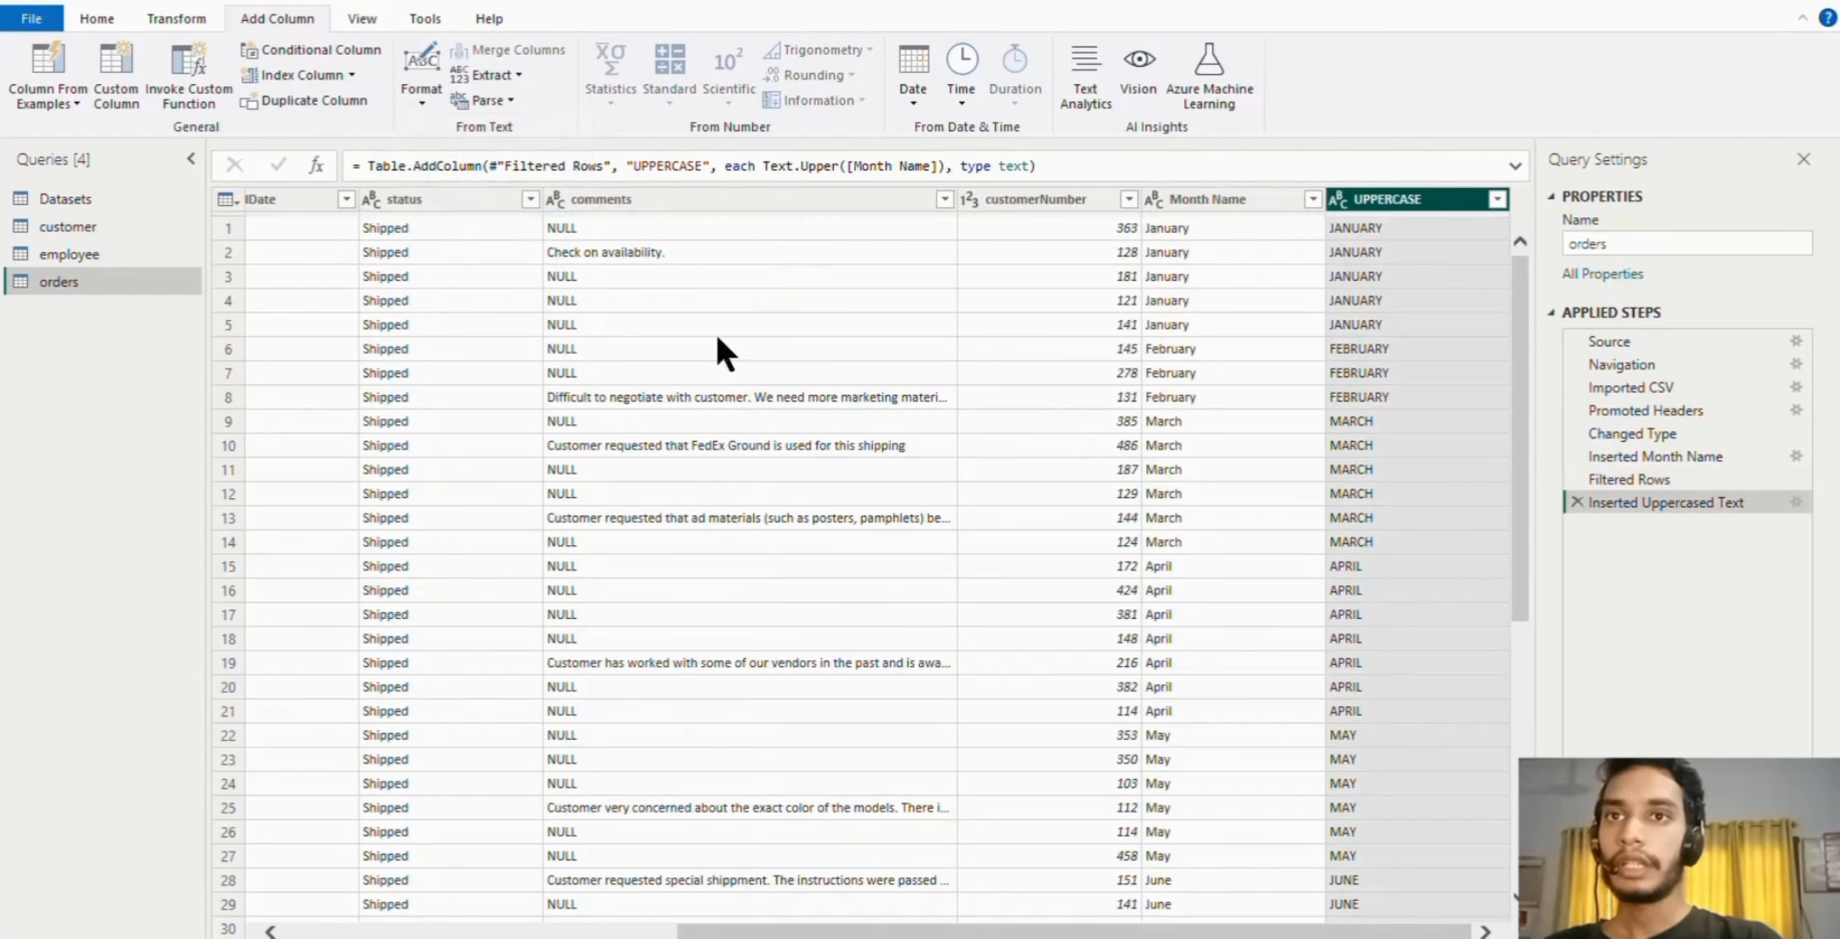
scroll(1400, 415, "down", 7)
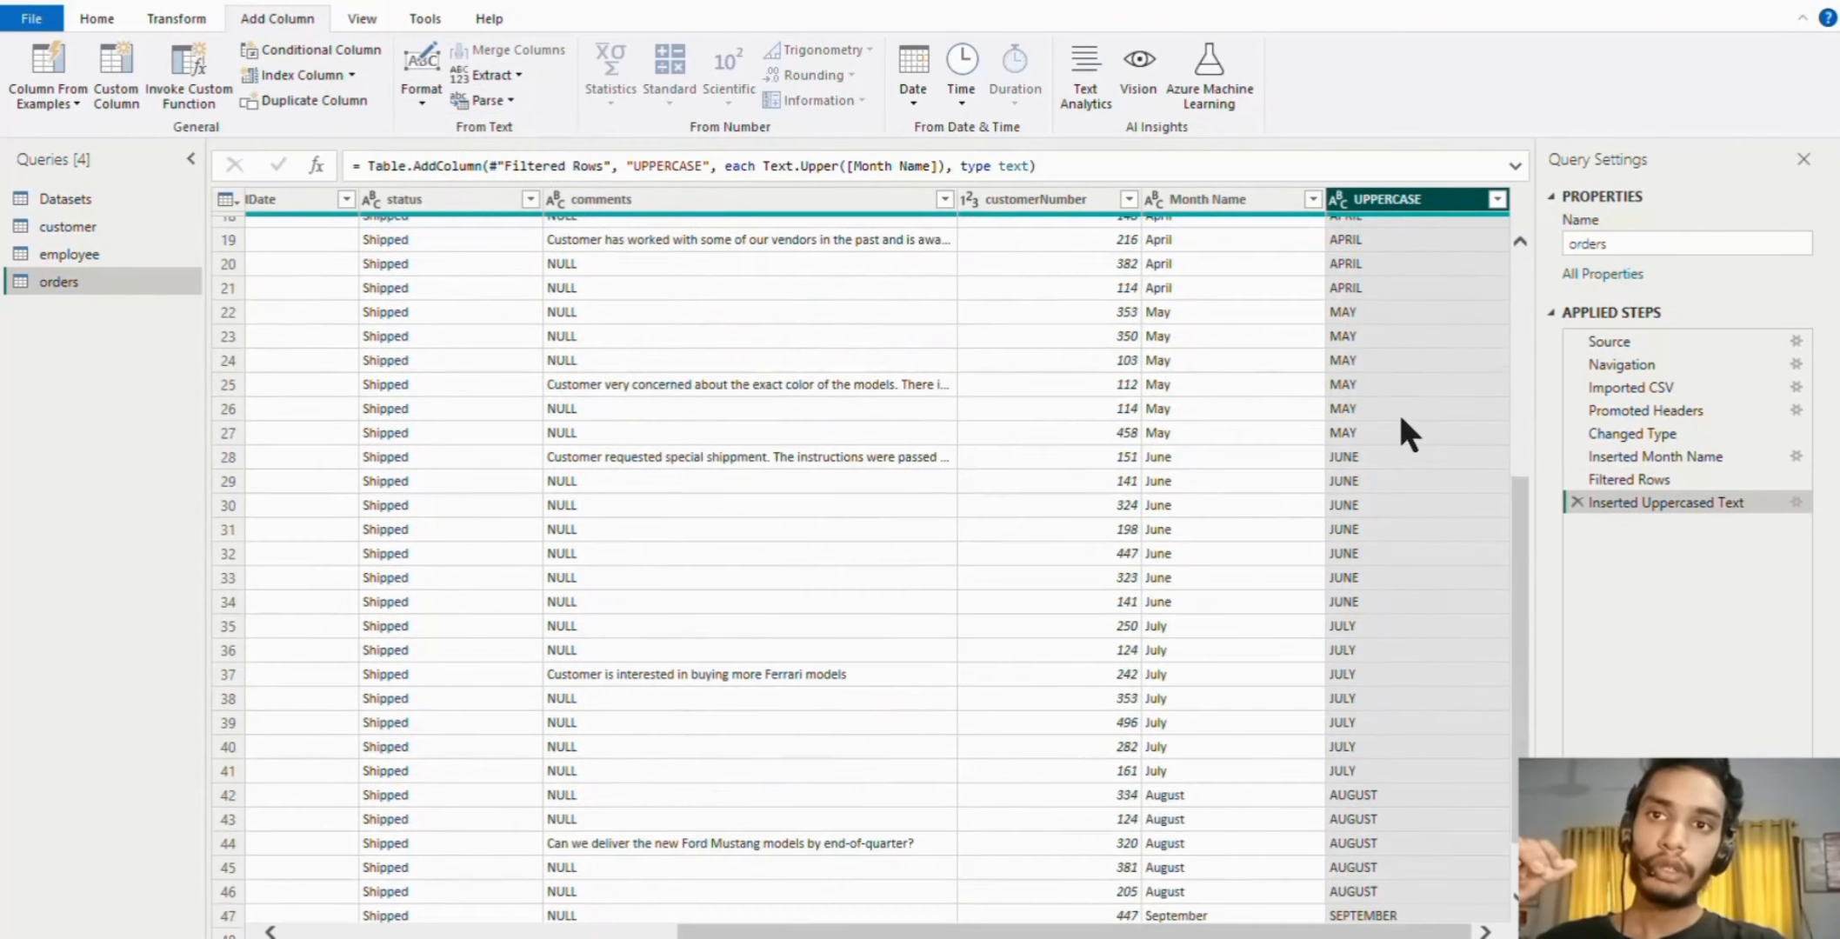
scroll(1399, 419, "up", 6)
scroll(1402, 430, "up", 3)
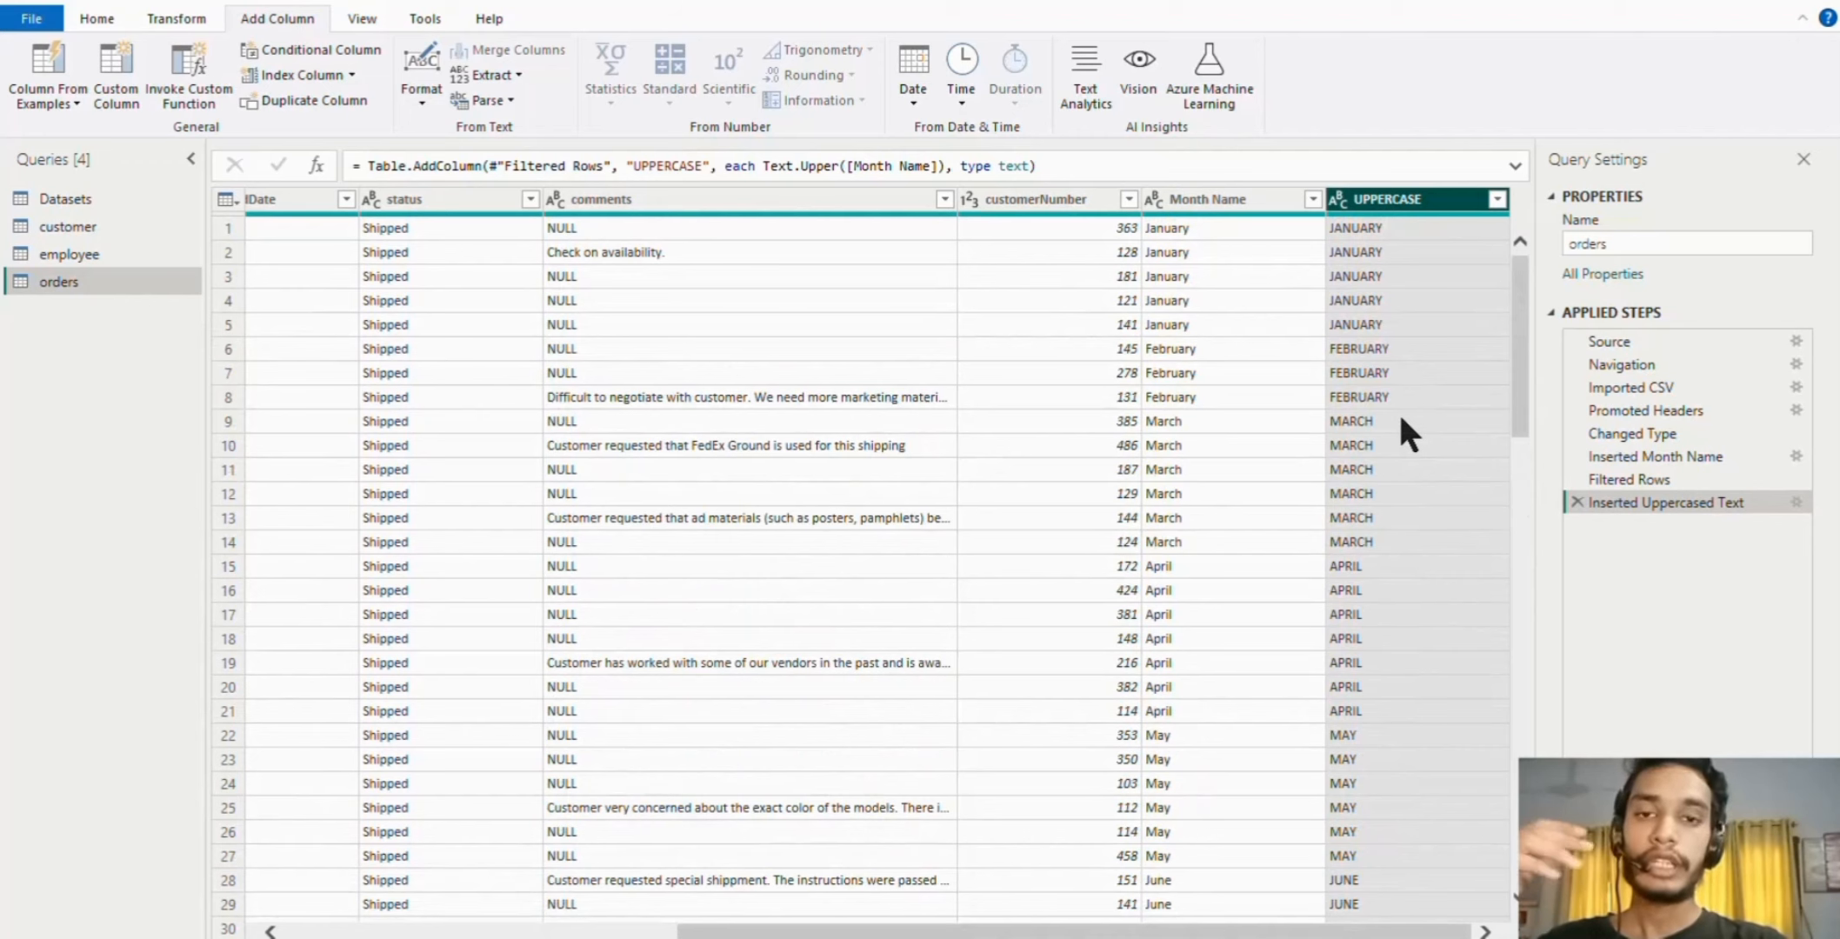
- Add a new lowercase text column based on the UPPERCASE column and look through its rows
left_click(436, 95)
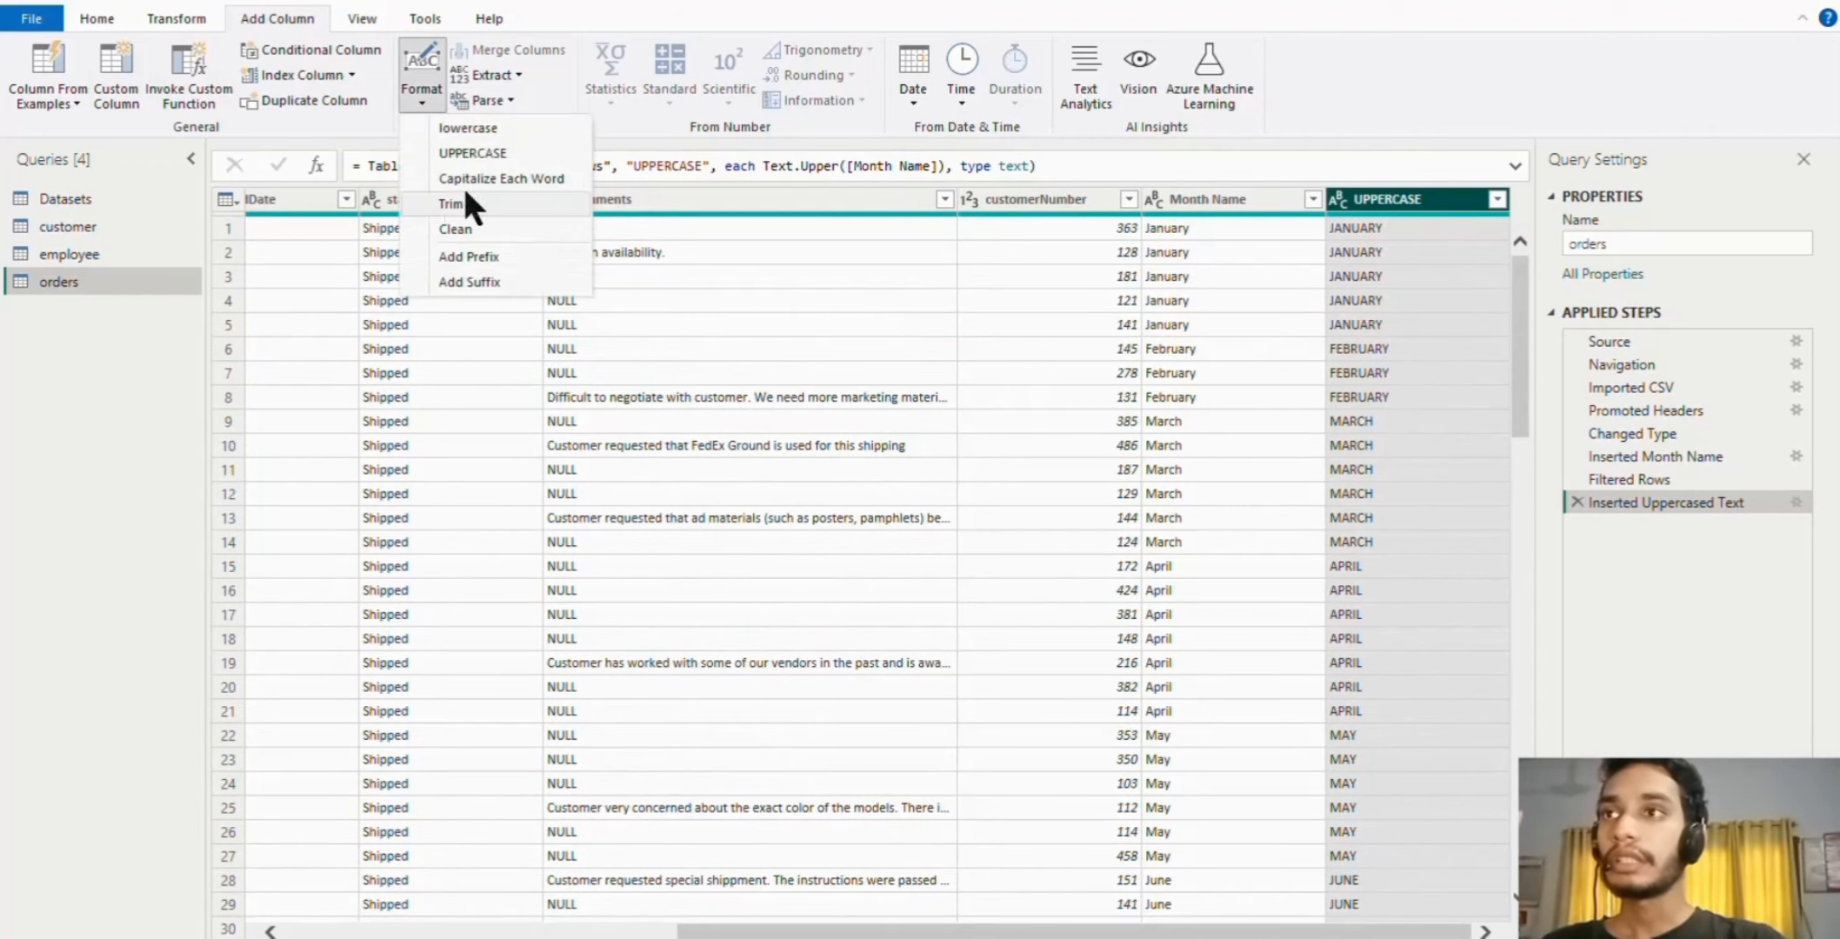
left_click(466, 131)
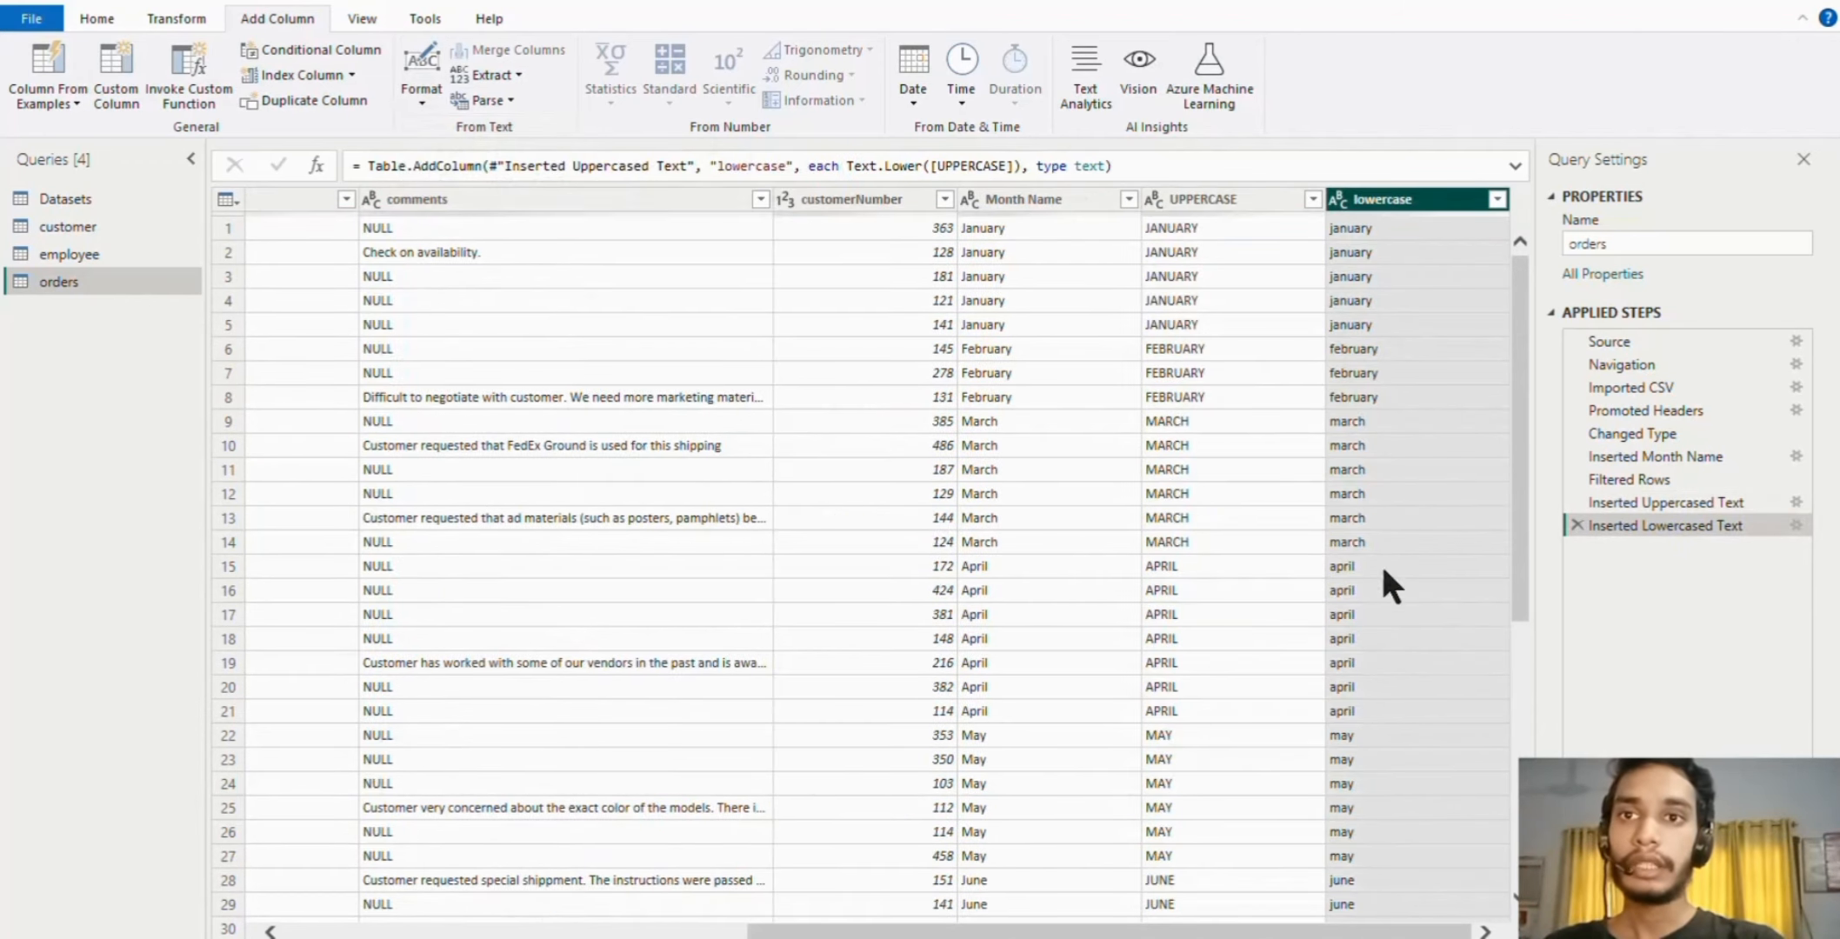
scroll(1381, 663, "down", 7)
scroll(1385, 670, "up", 7)
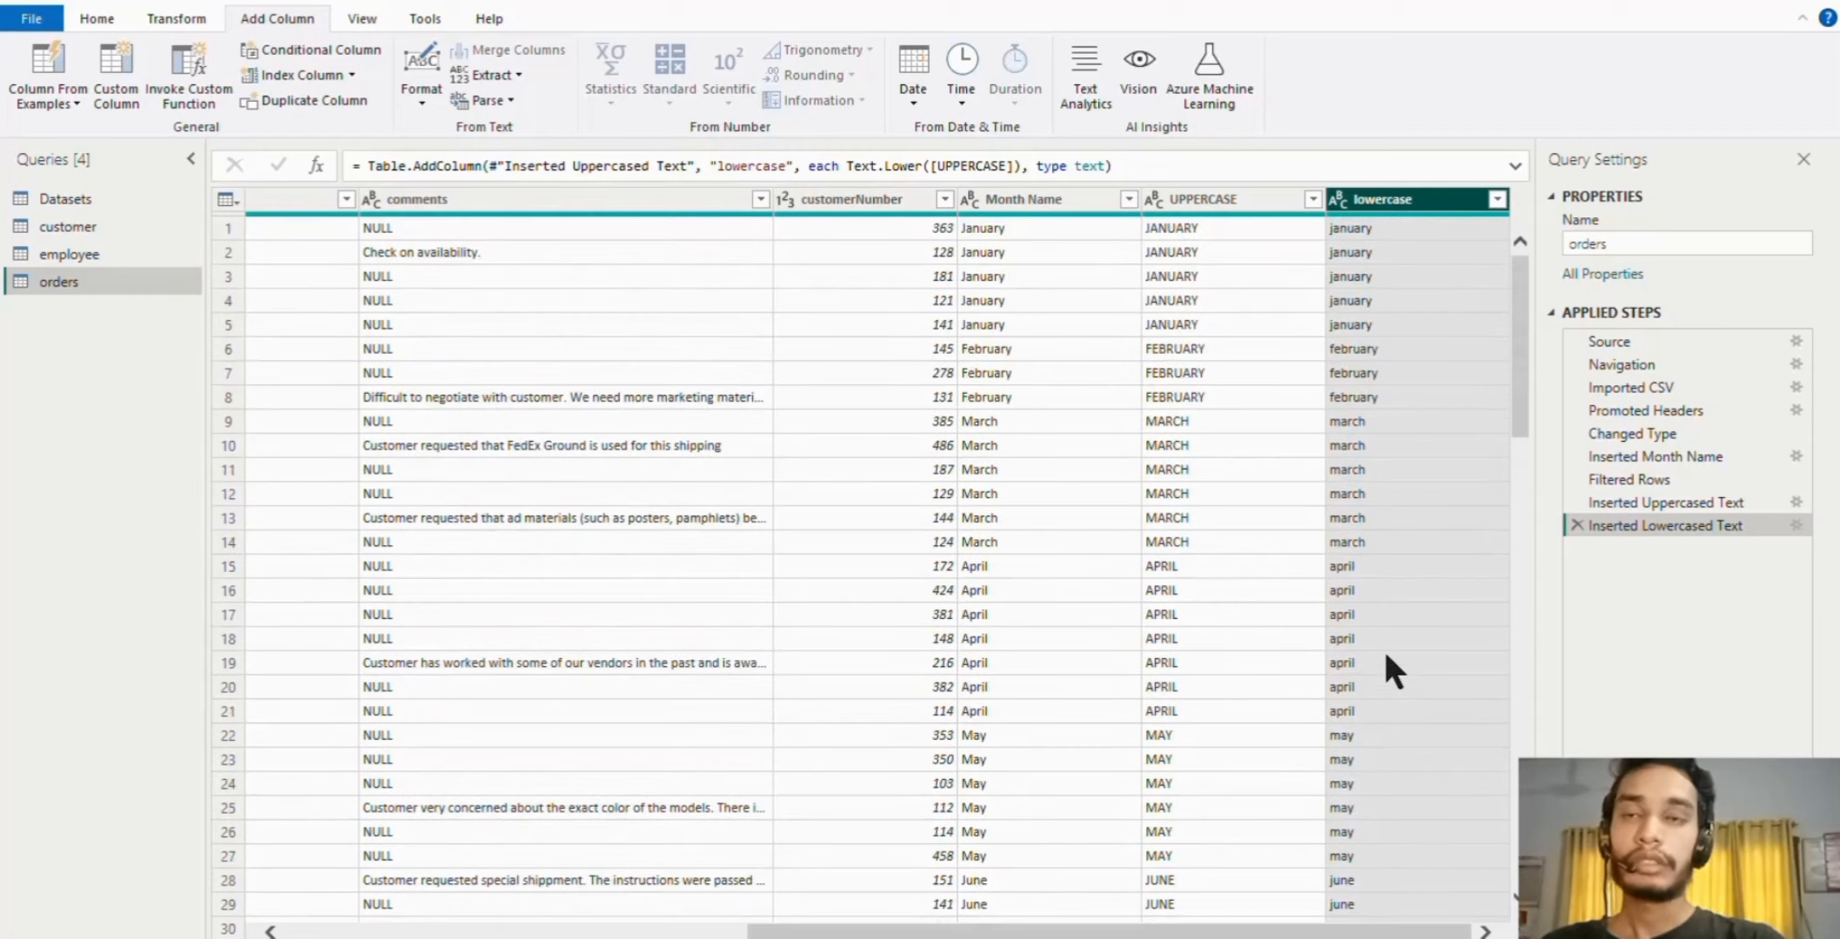
- Add a new trimmed text column based on the lowercase column
left_click(420, 103)
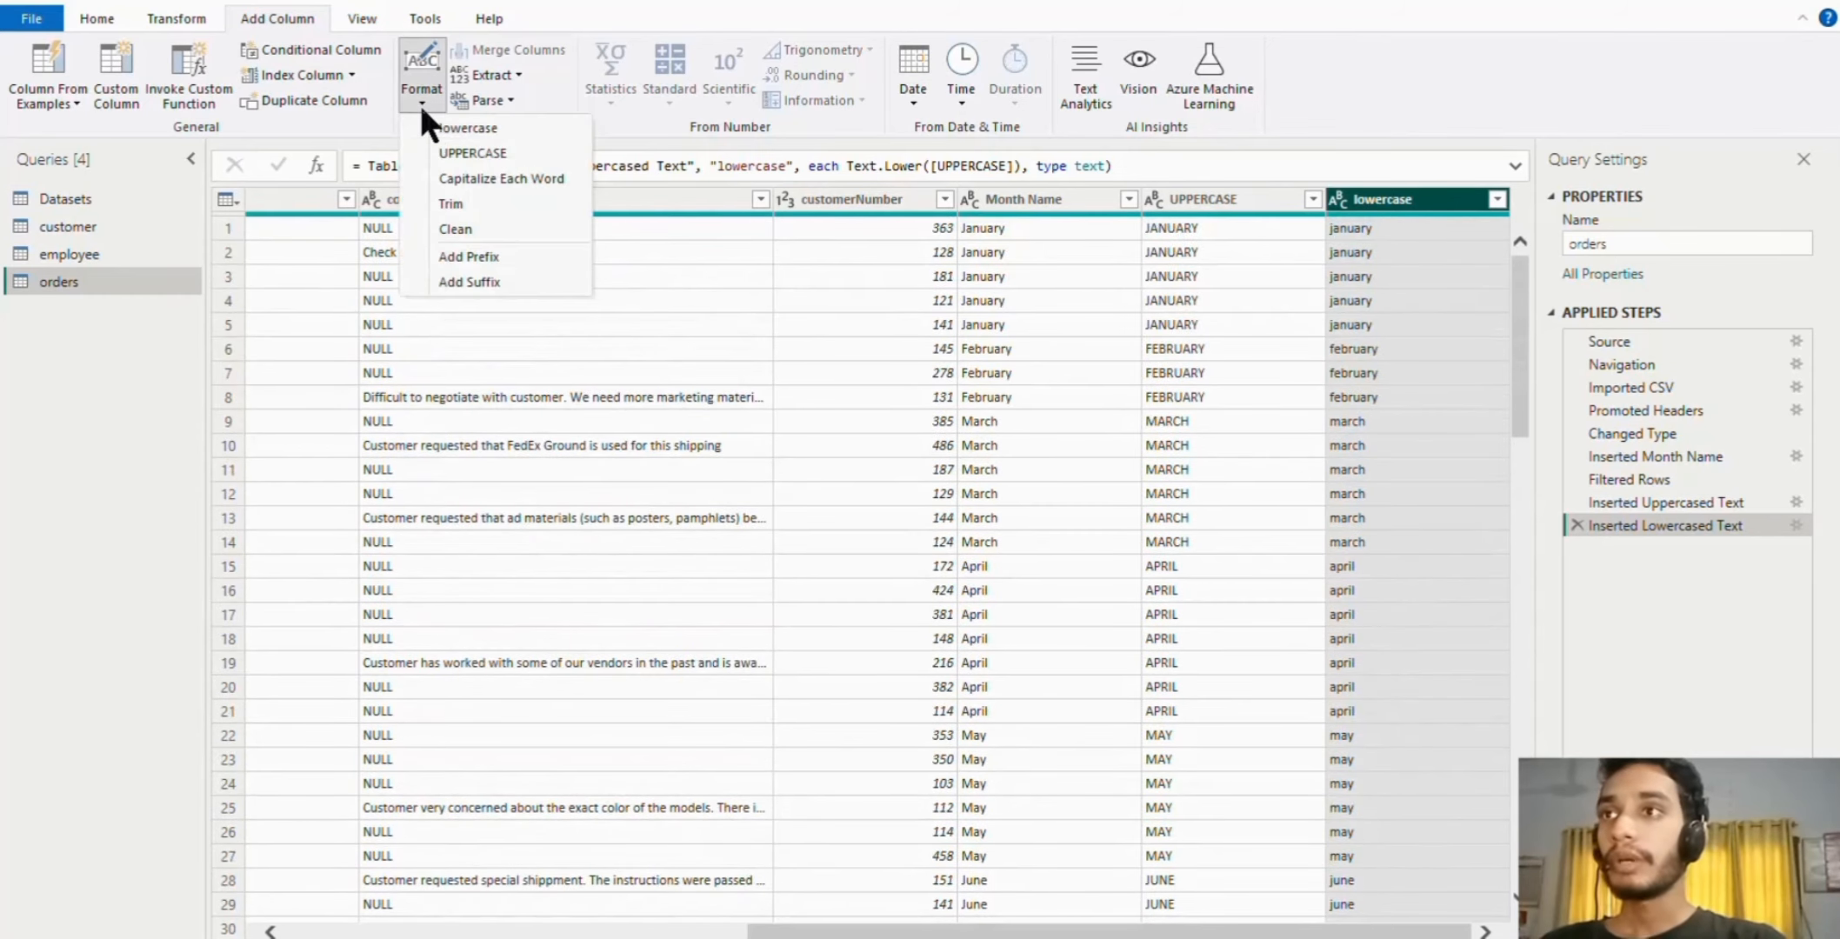
left_click(474, 203)
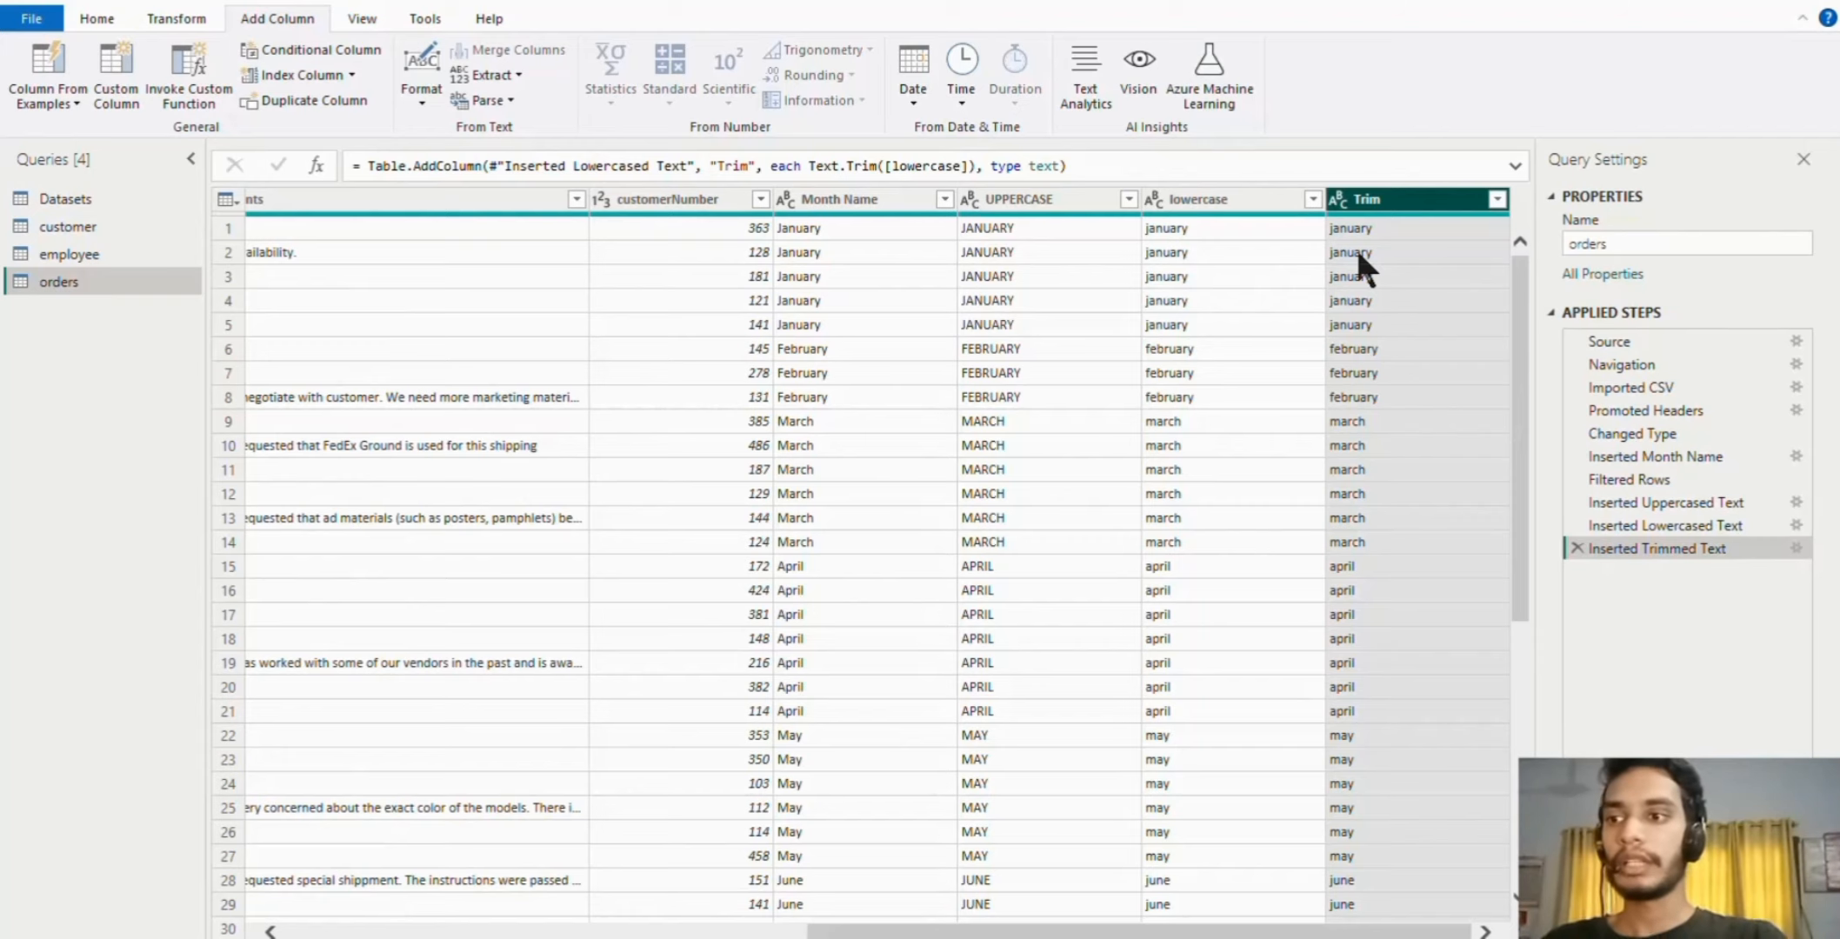
- Switch to Notepad, write "January" followed by a trailing space as a trimming example, and close the note without saving
key("super")
type("notepad")
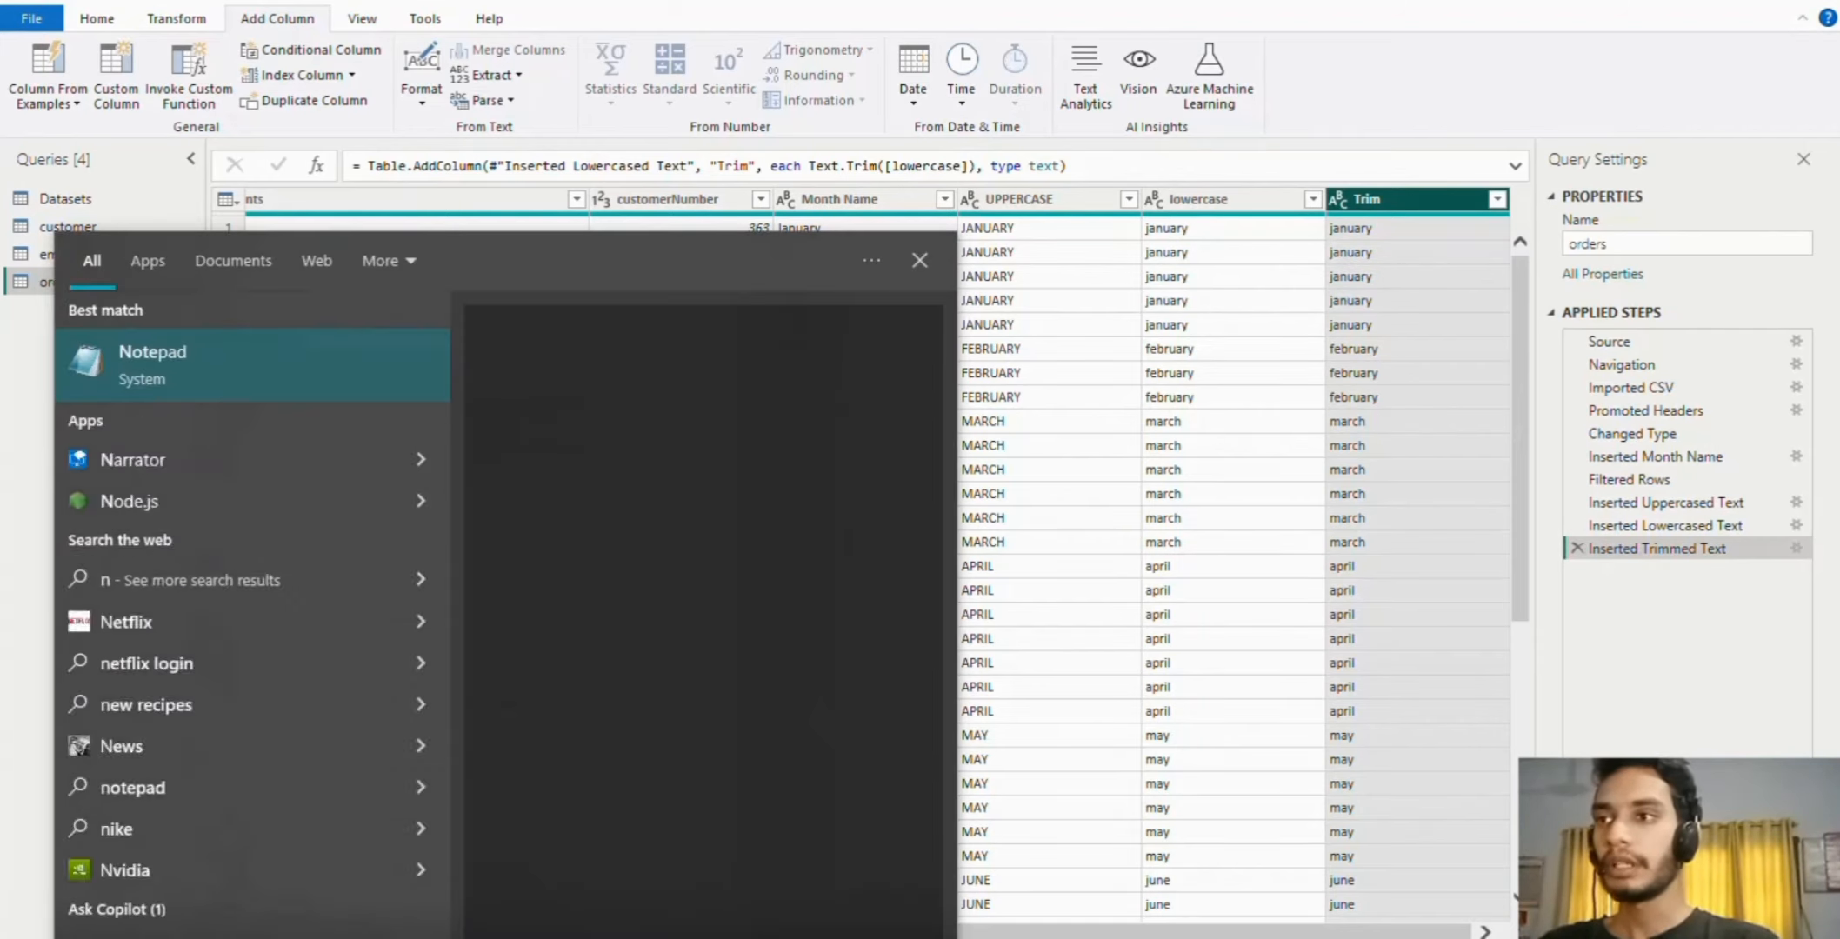
key("Return")
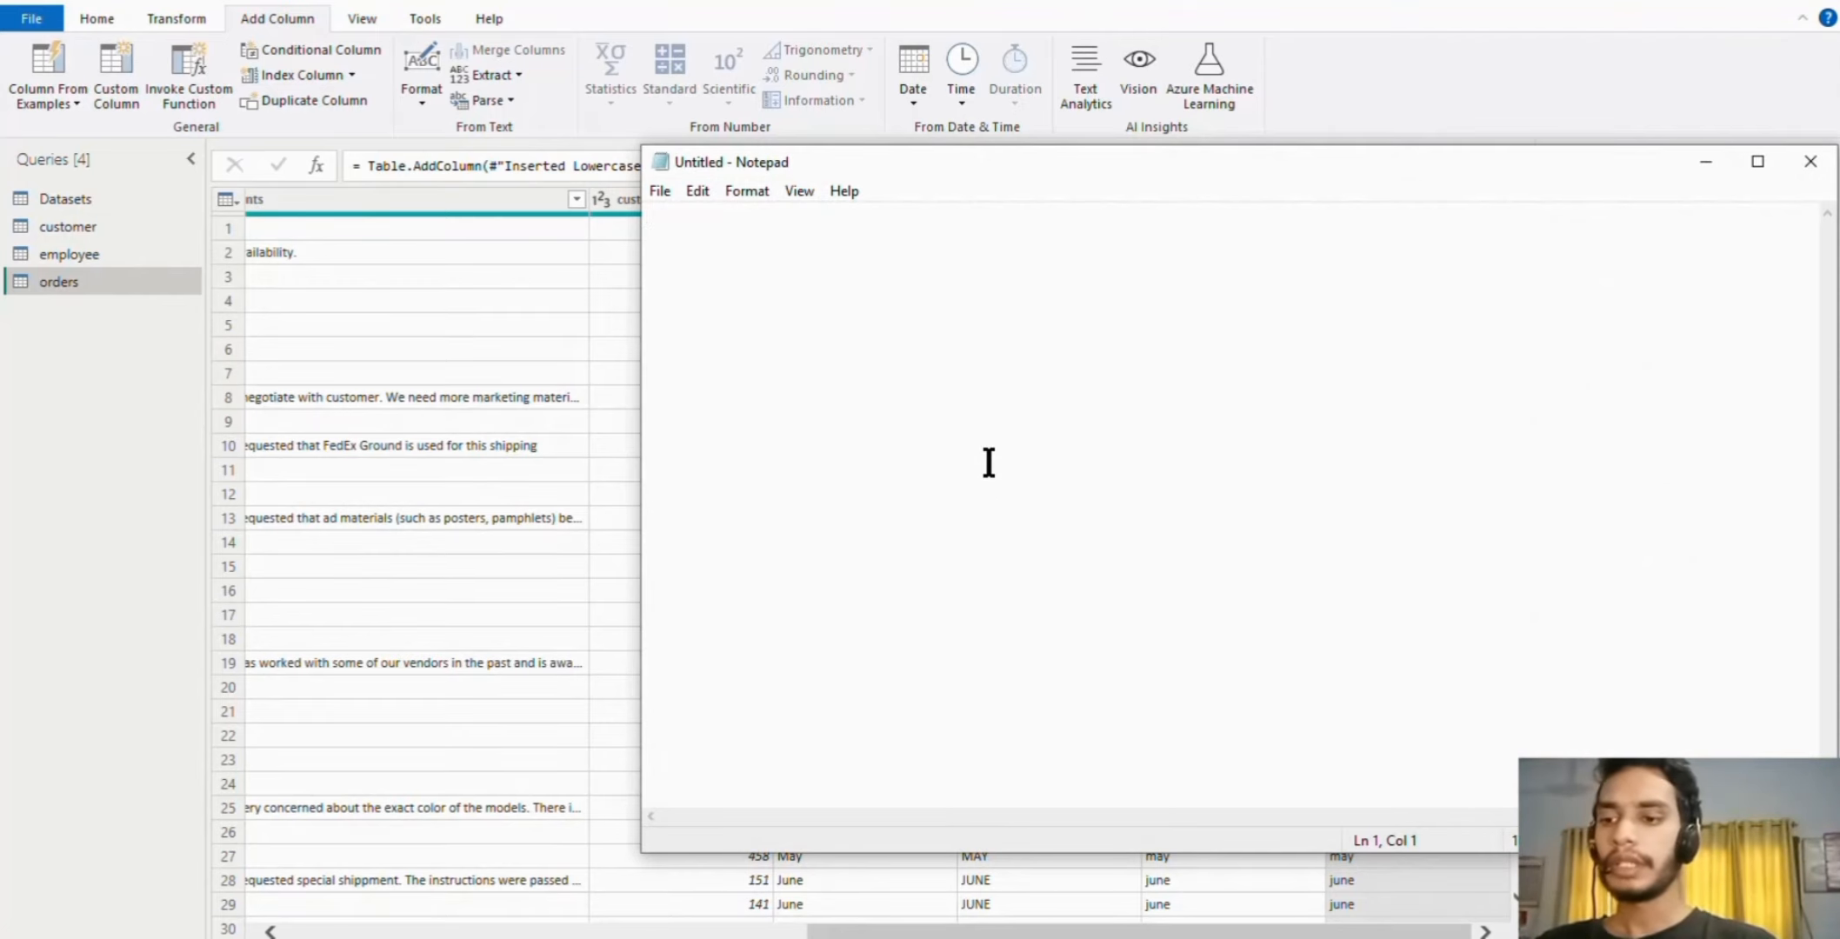
type("January")
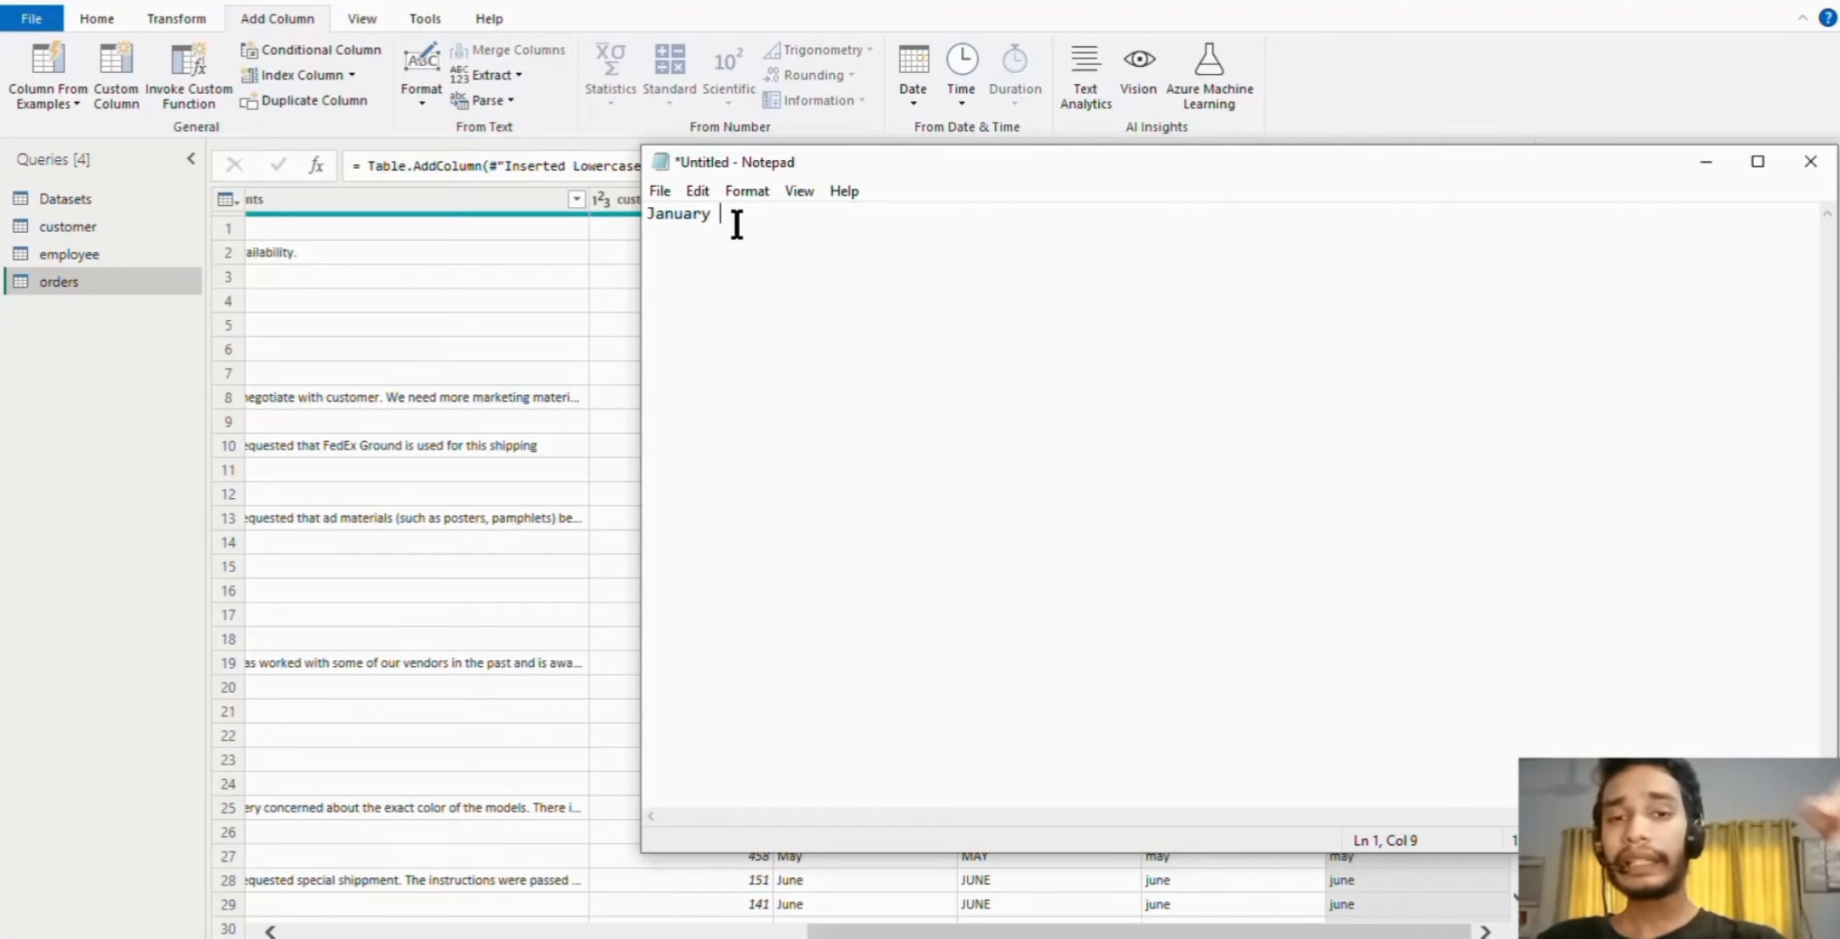
left_click(1826, 172)
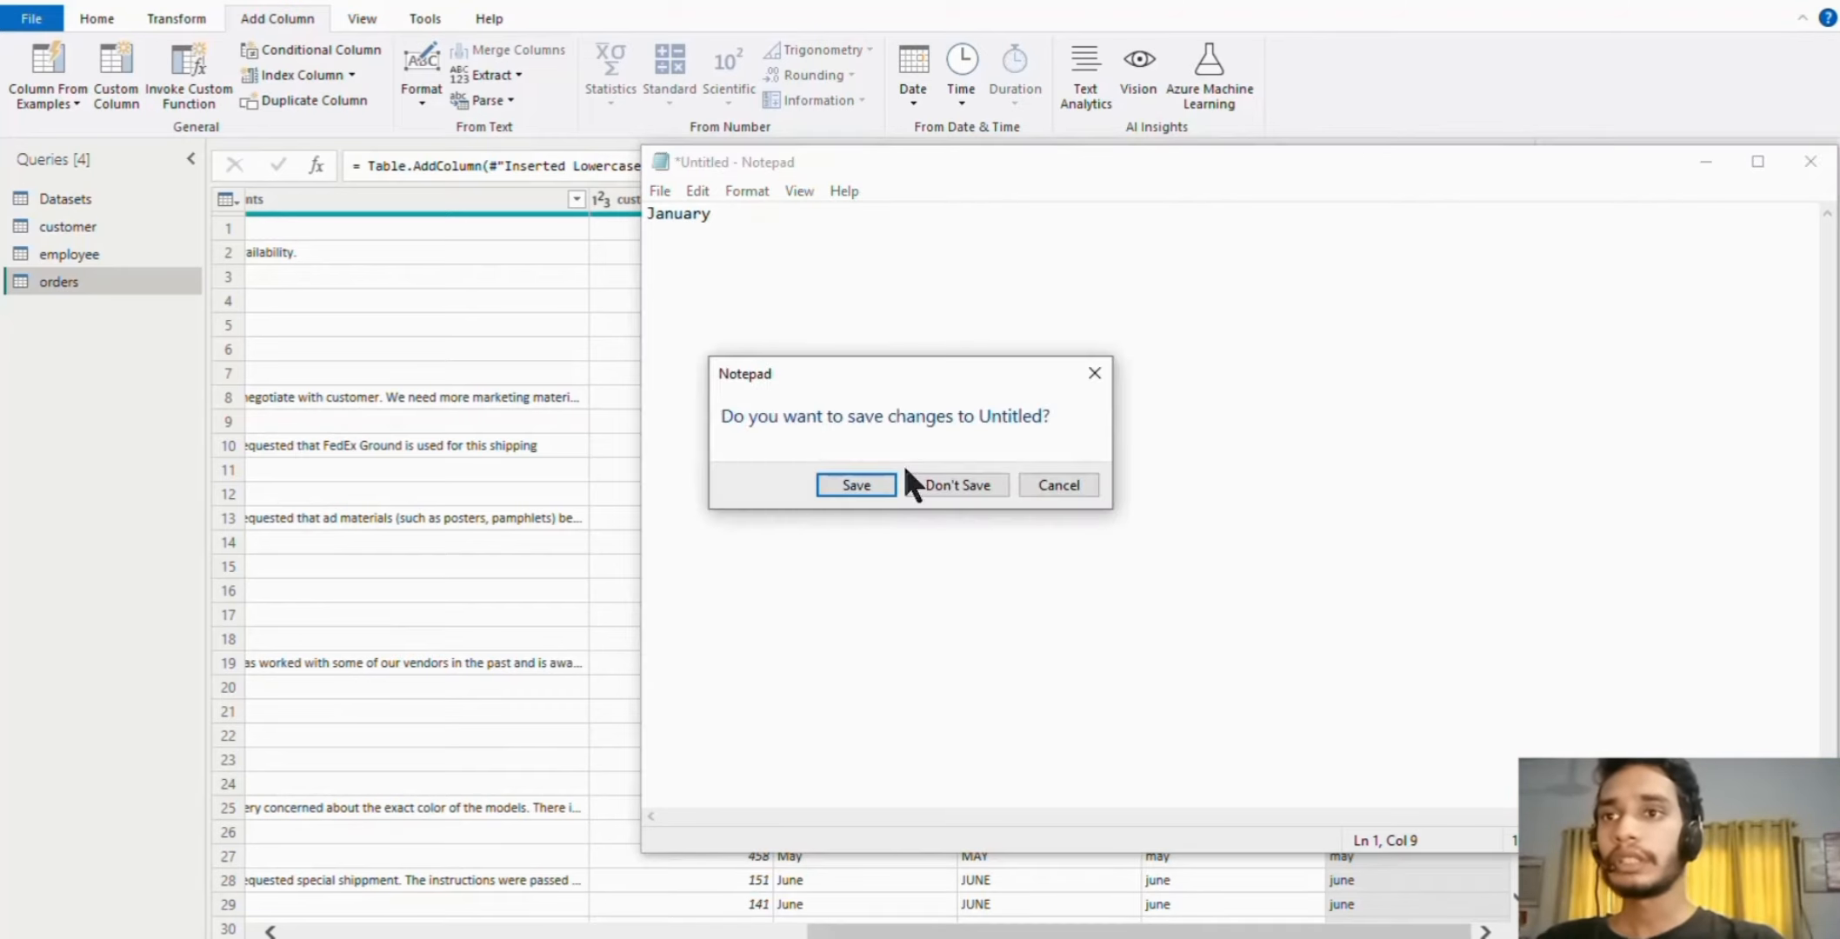
left_click(920, 476)
- Add a second trimmed text column based on the Trim column
left_click(422, 103)
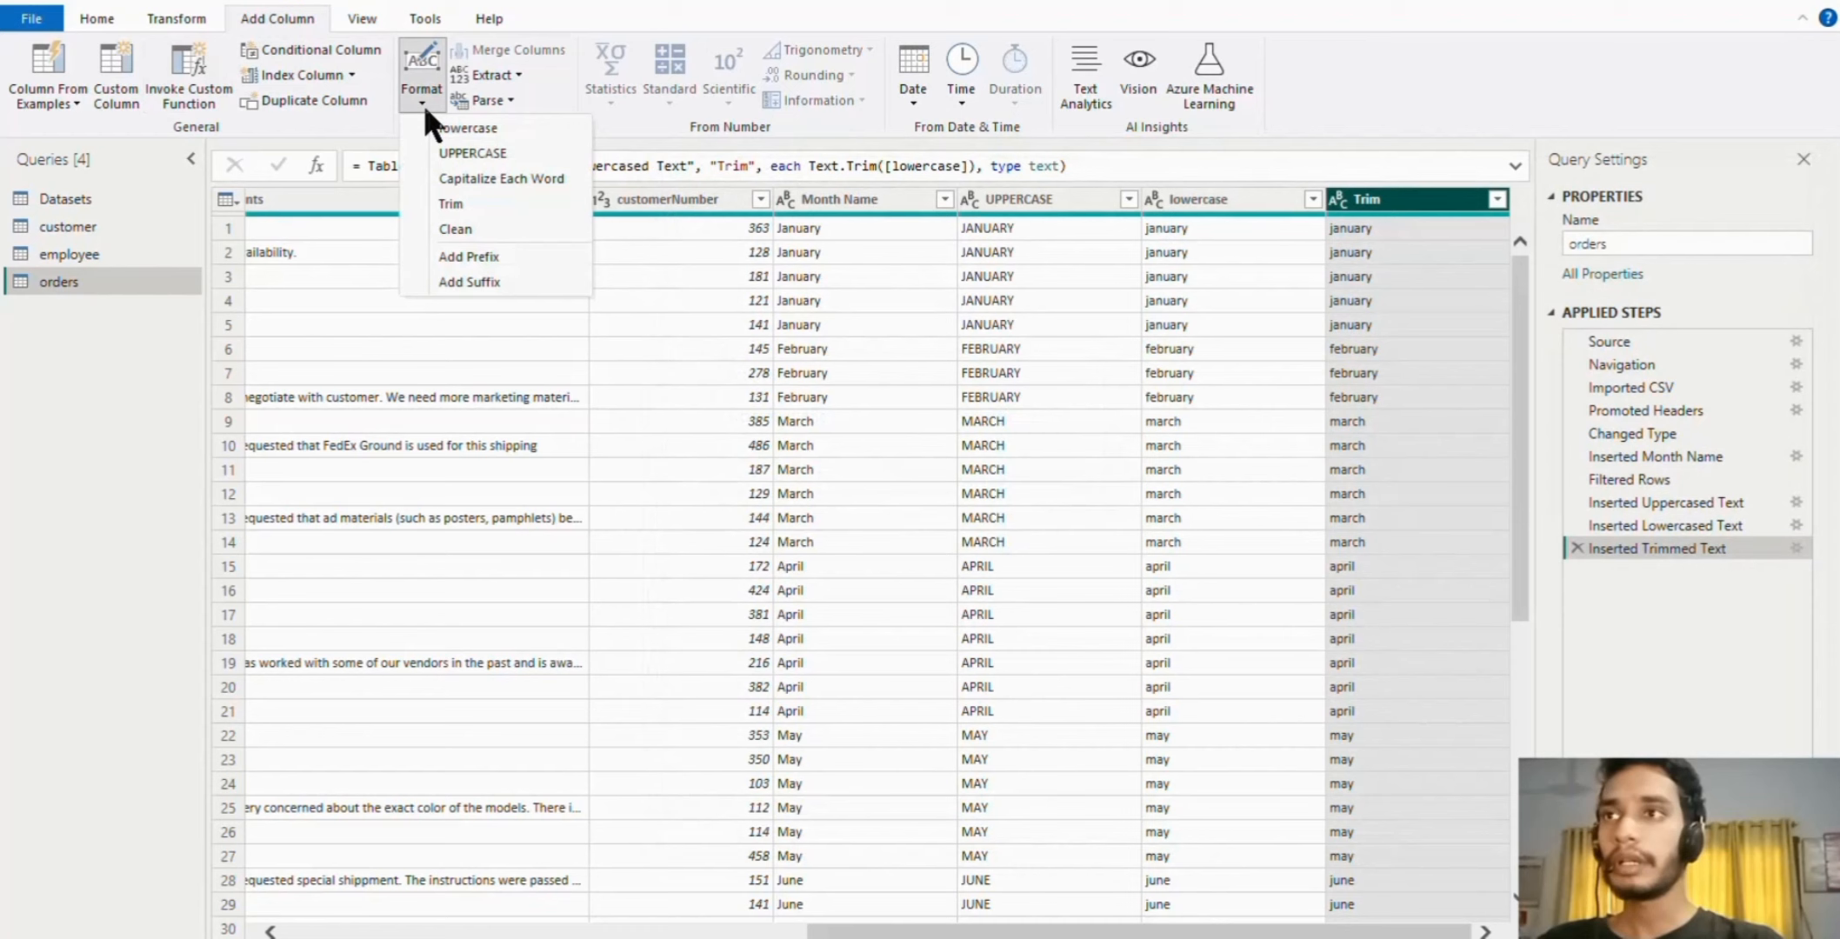
left_click(452, 204)
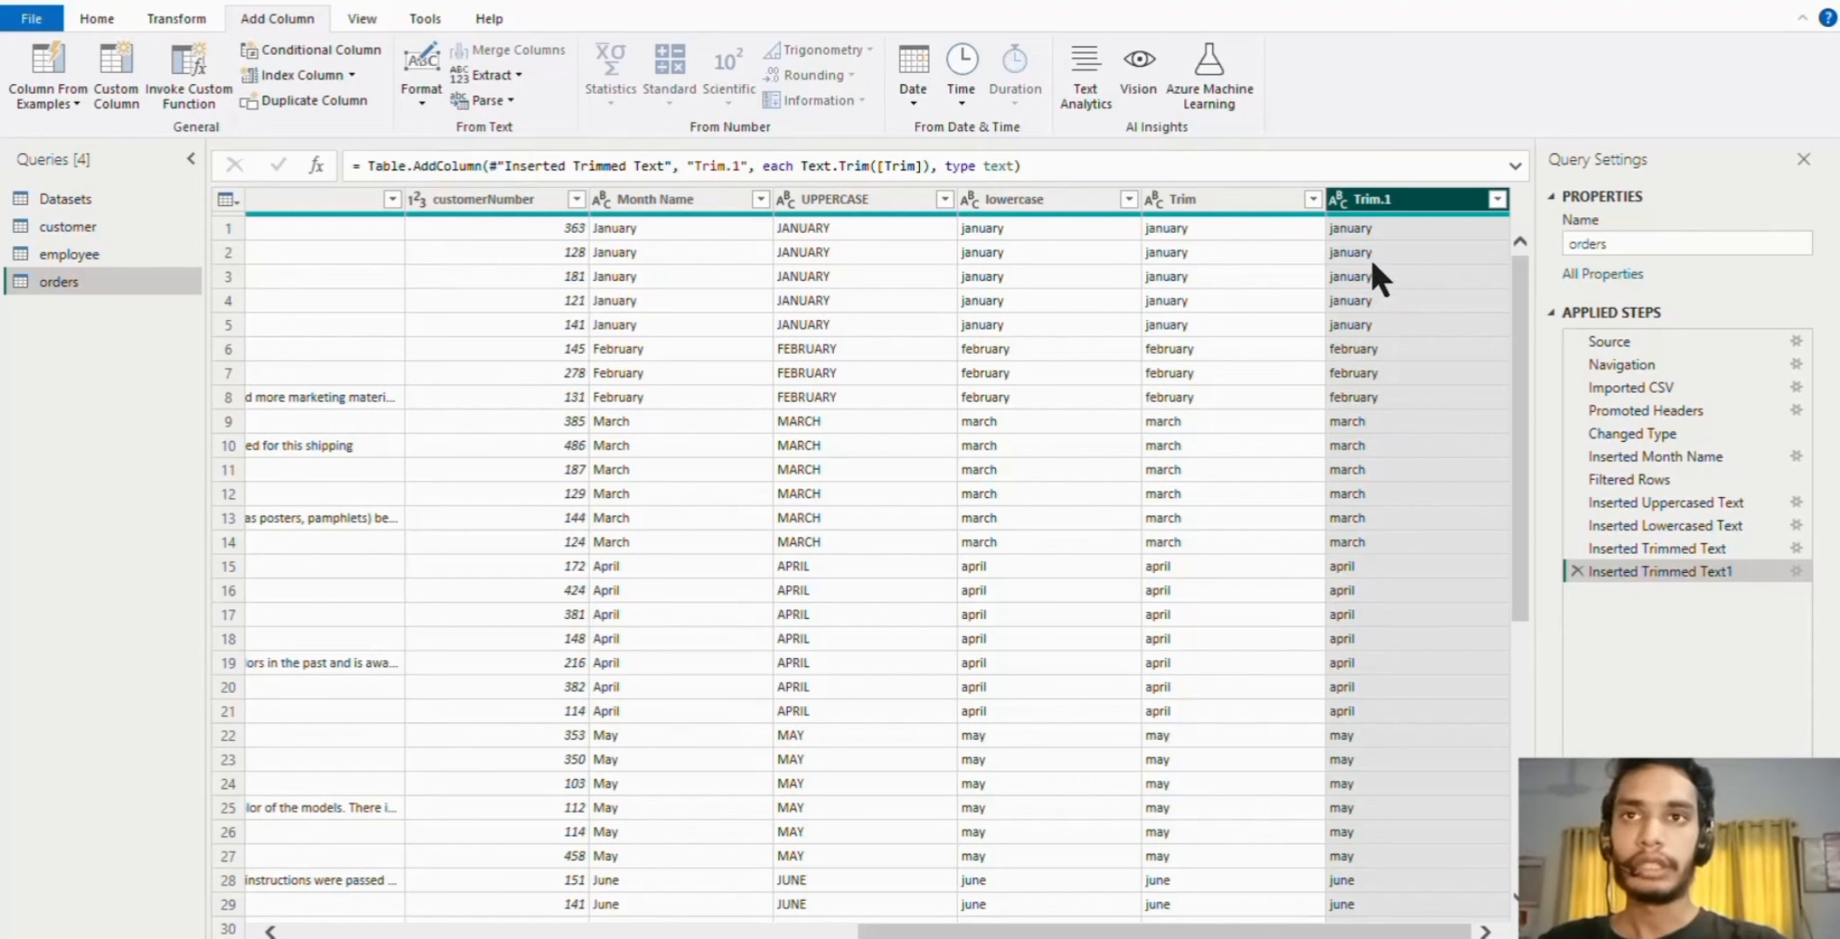
- View the available text extraction options without applying one, and look at the first columns of the orders table
left_click(513, 73)
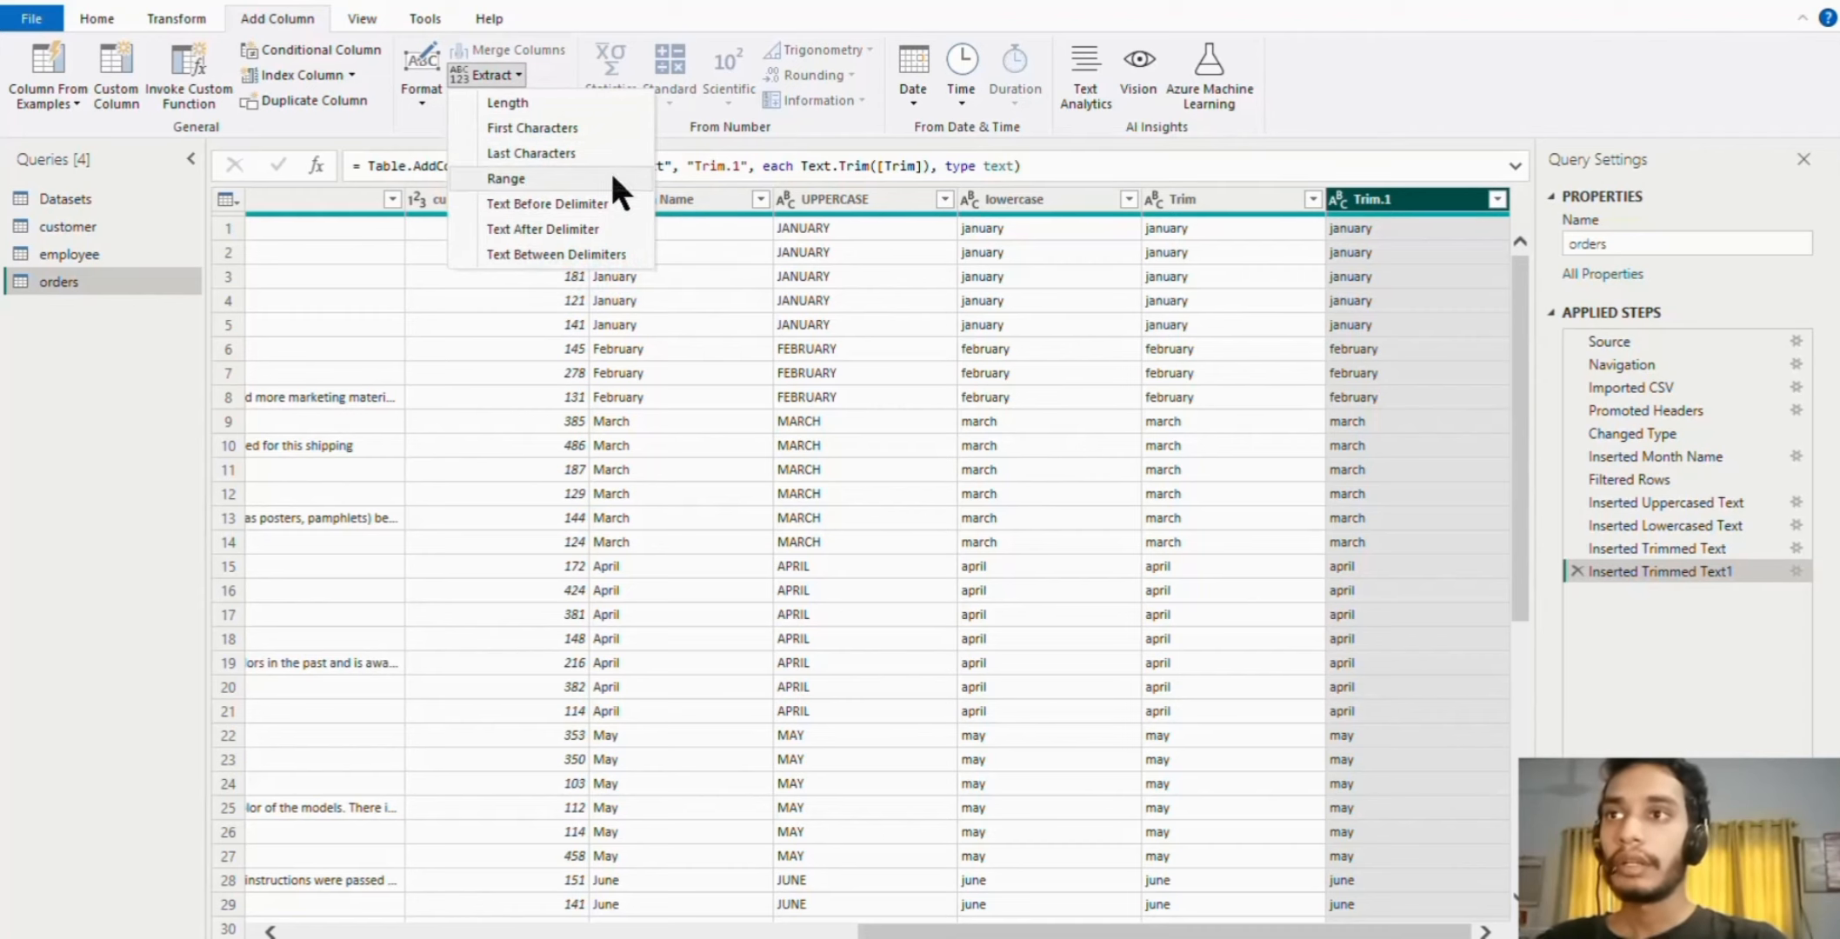
left_click(1377, 158)
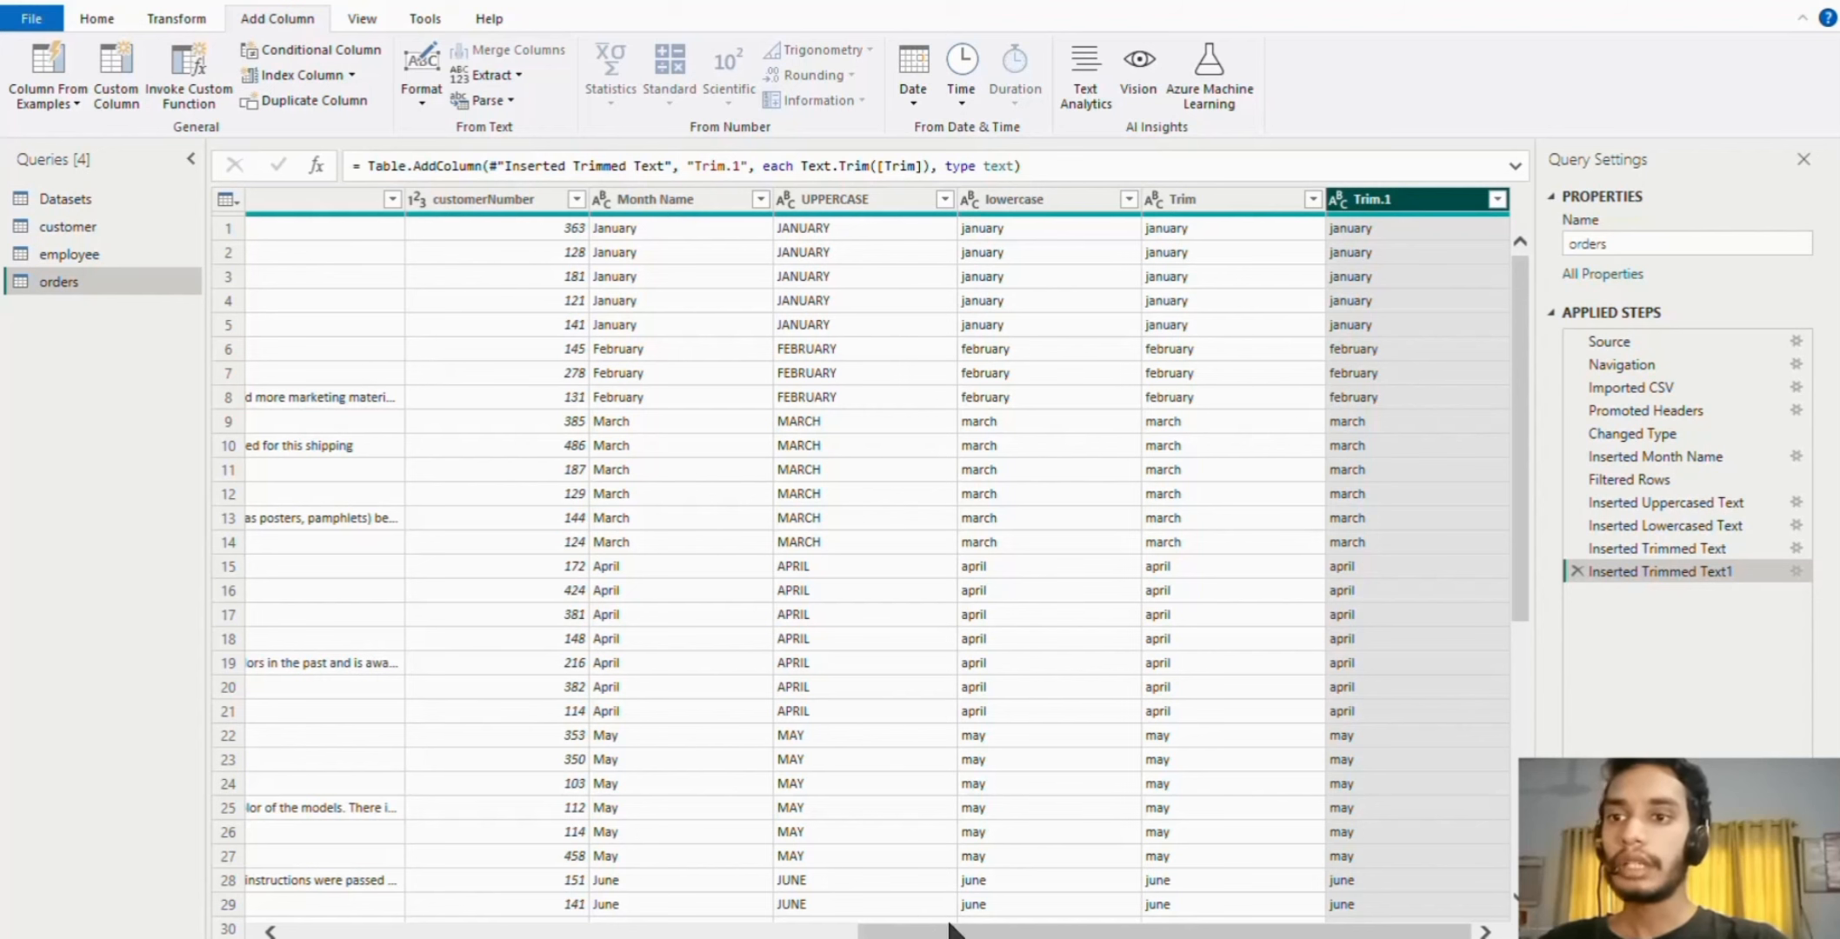
left_click_drag(978, 928, 391, 885)
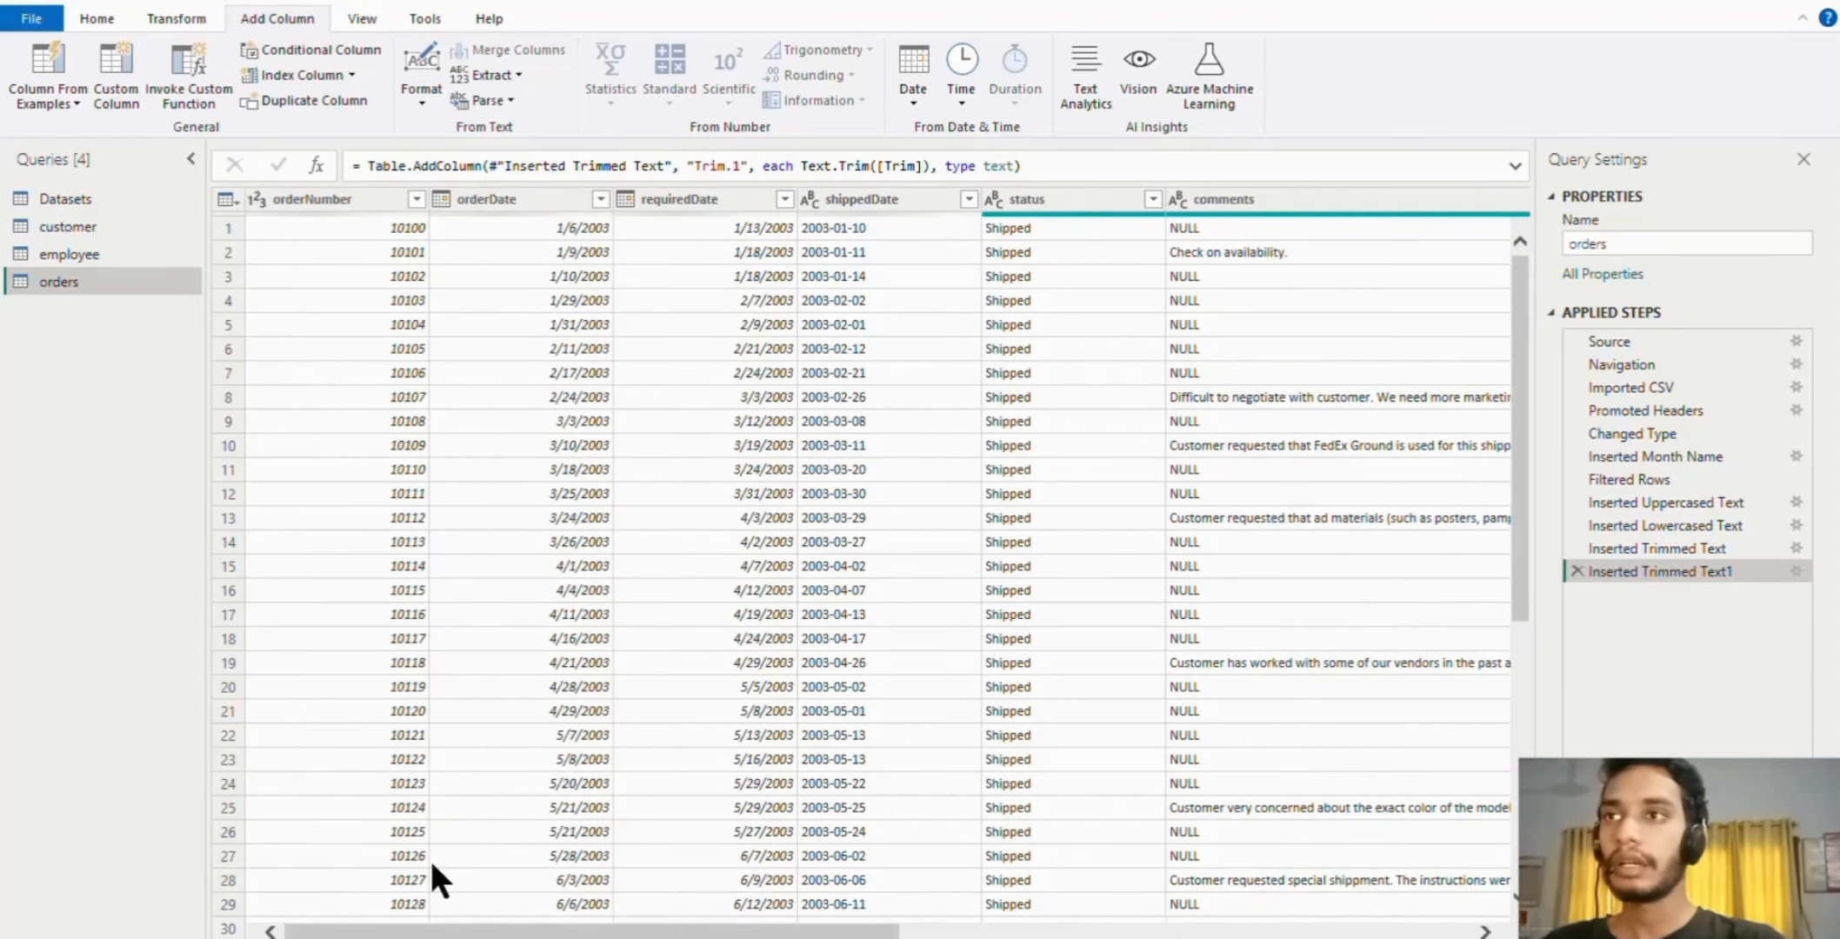